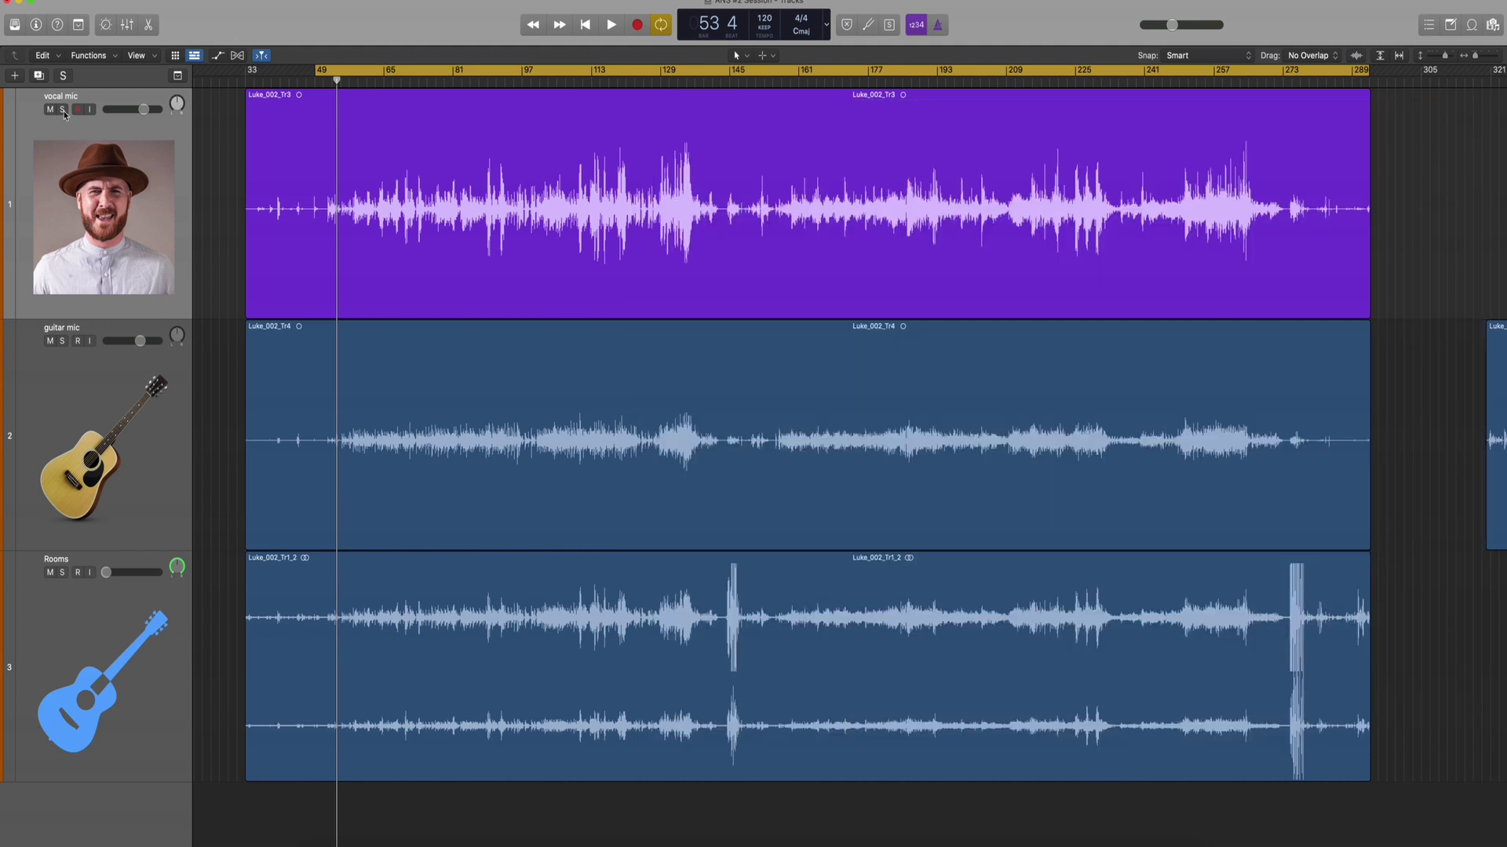
Solo the vocal mic track in the three-track session
left_click(63, 110)
Re-solo the vocal mic, show the Inspector and all automation lanes, and play the vocal
left_click(62, 110)
left_click(63, 109)
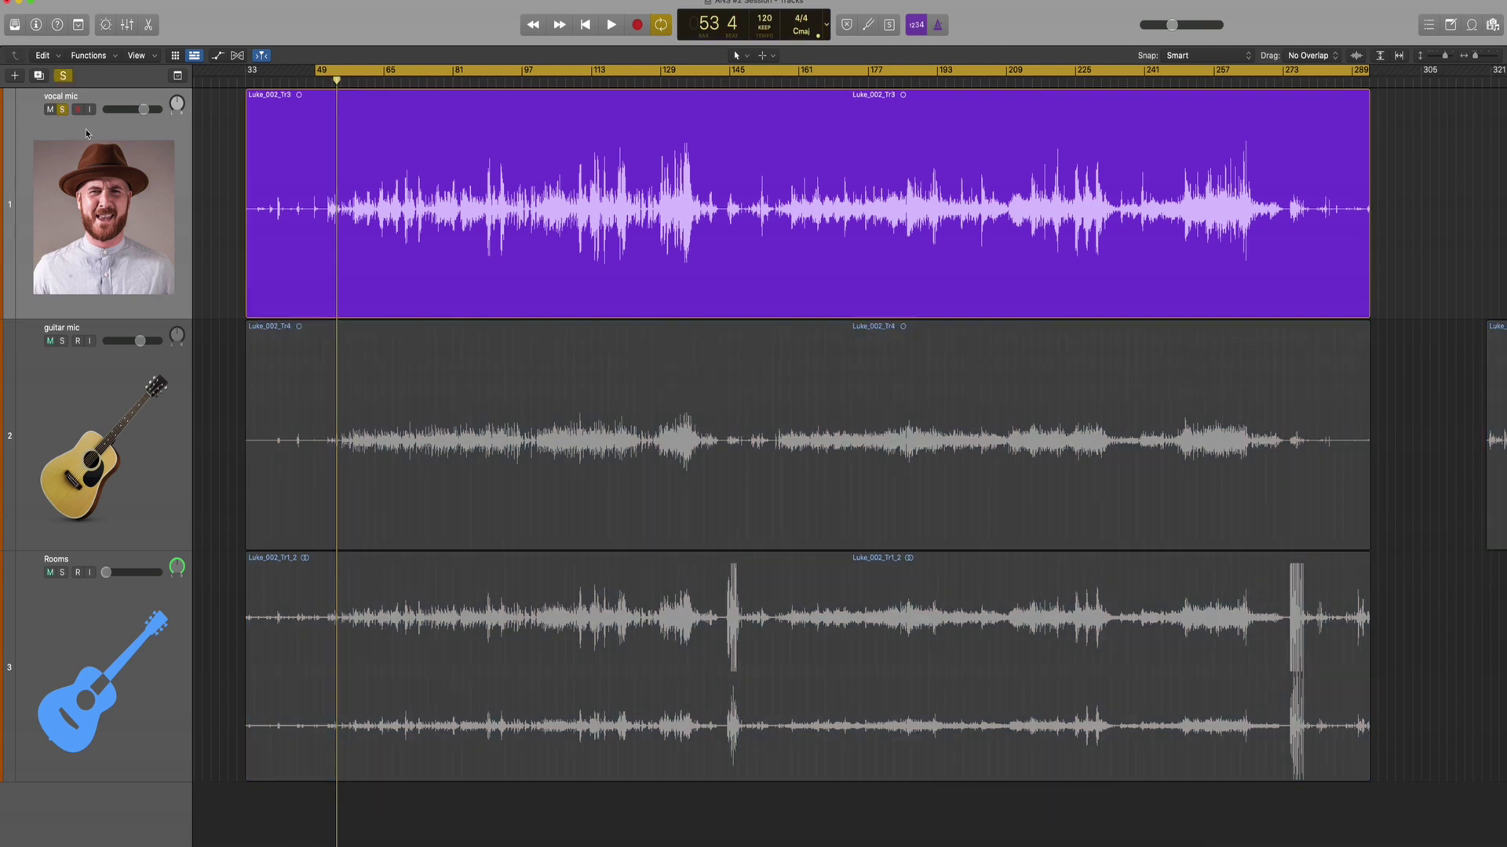
key("i")
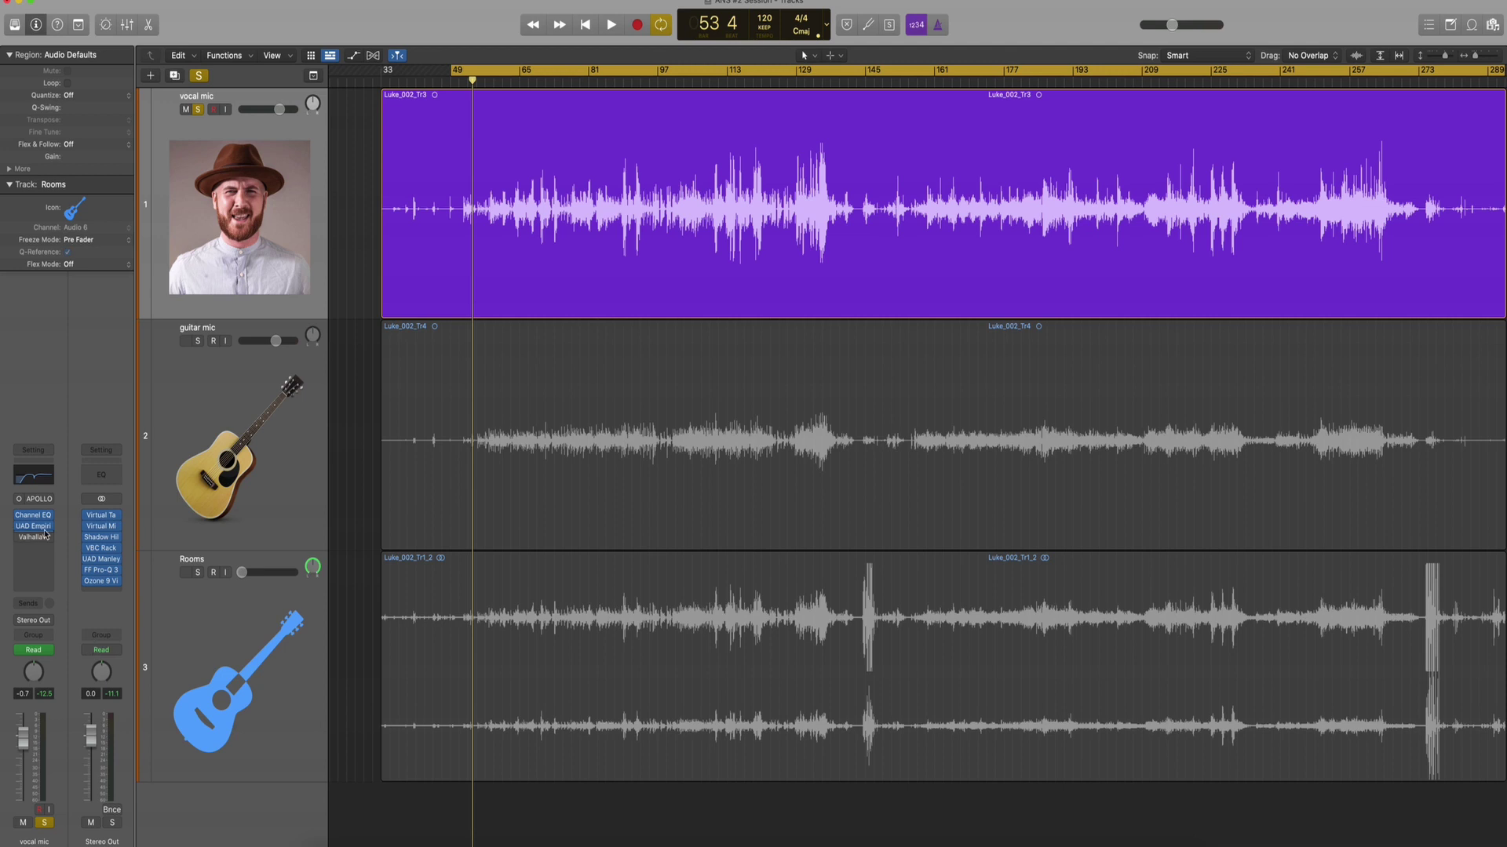
key("a")
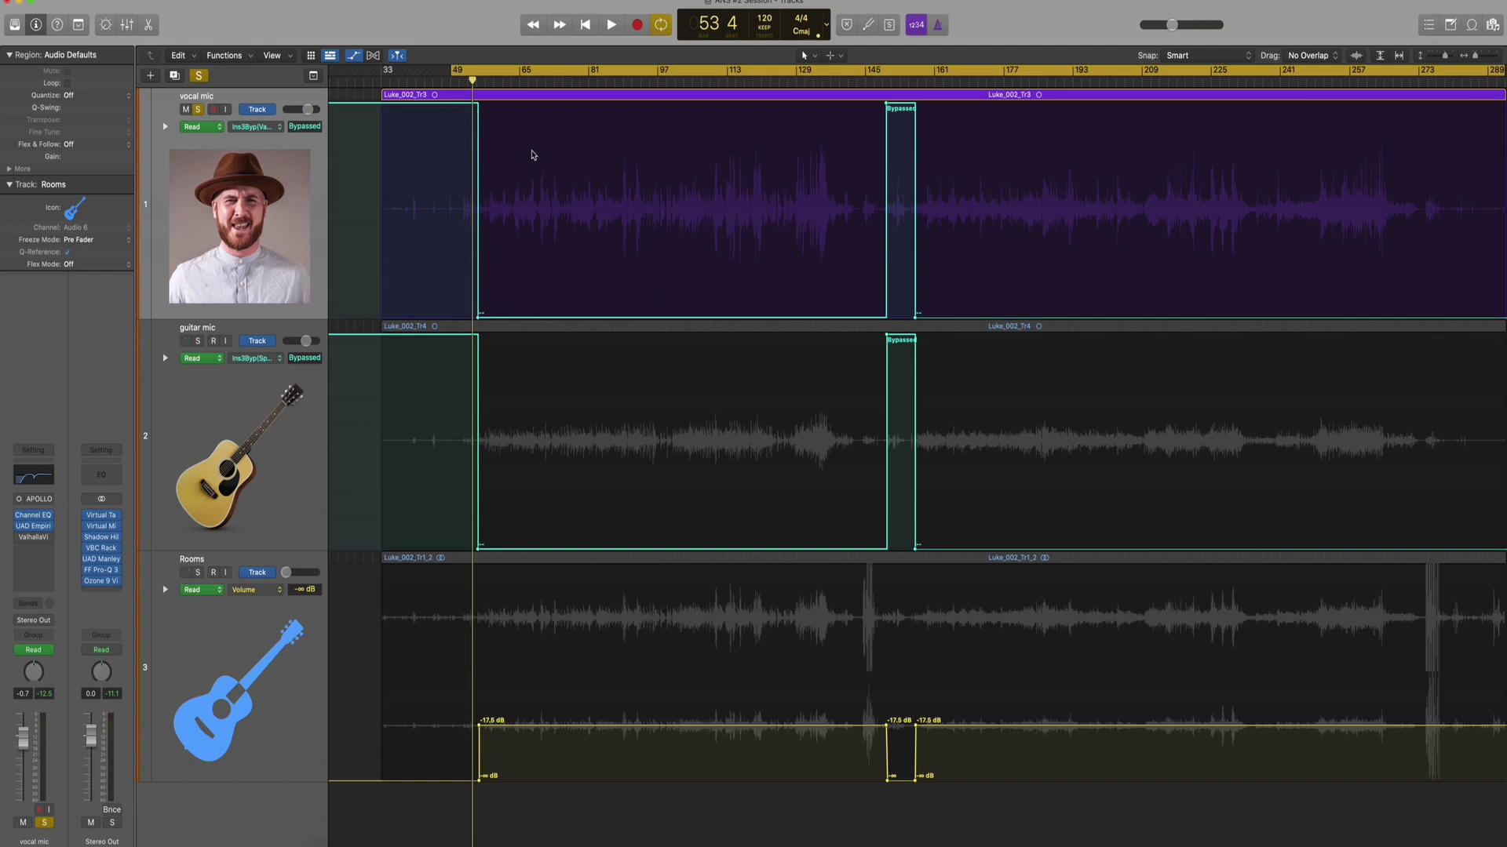
key("space")
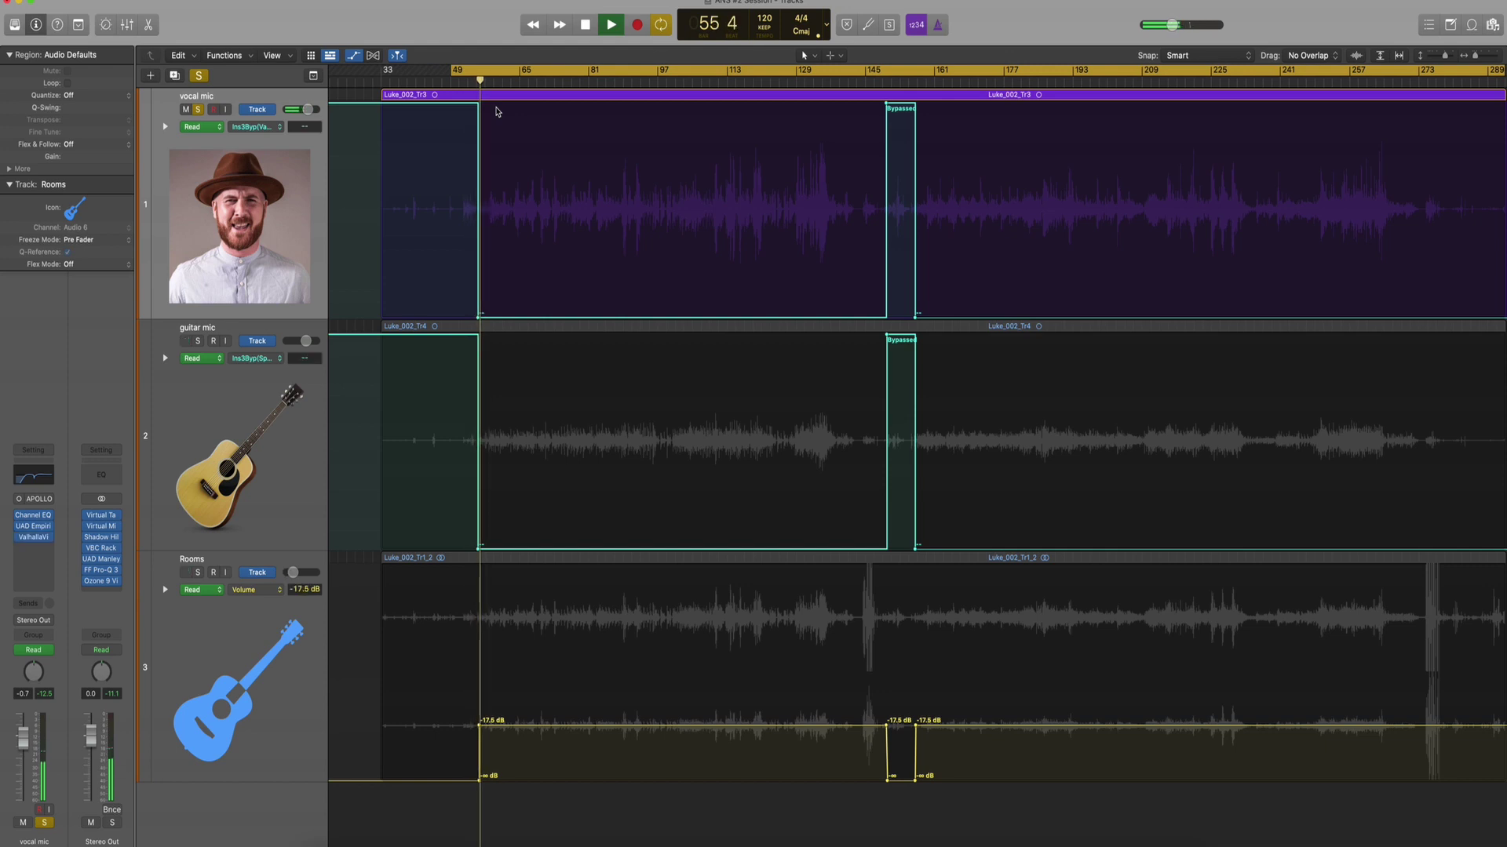
key("space")
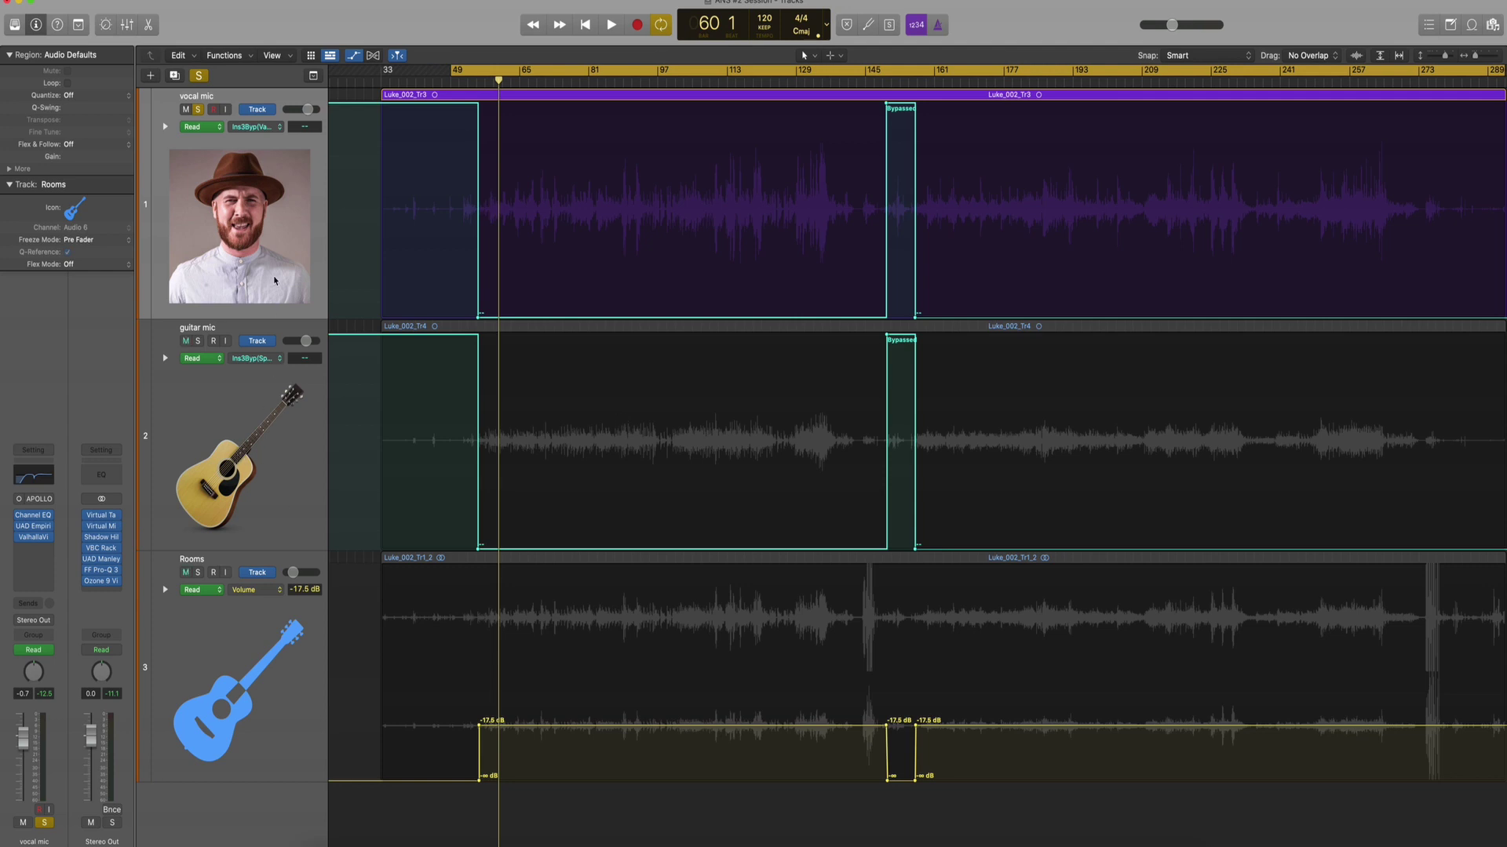
Open the vocal mic's Channel EQ, position its window, and audition the vocal through it
left_click(32, 516)
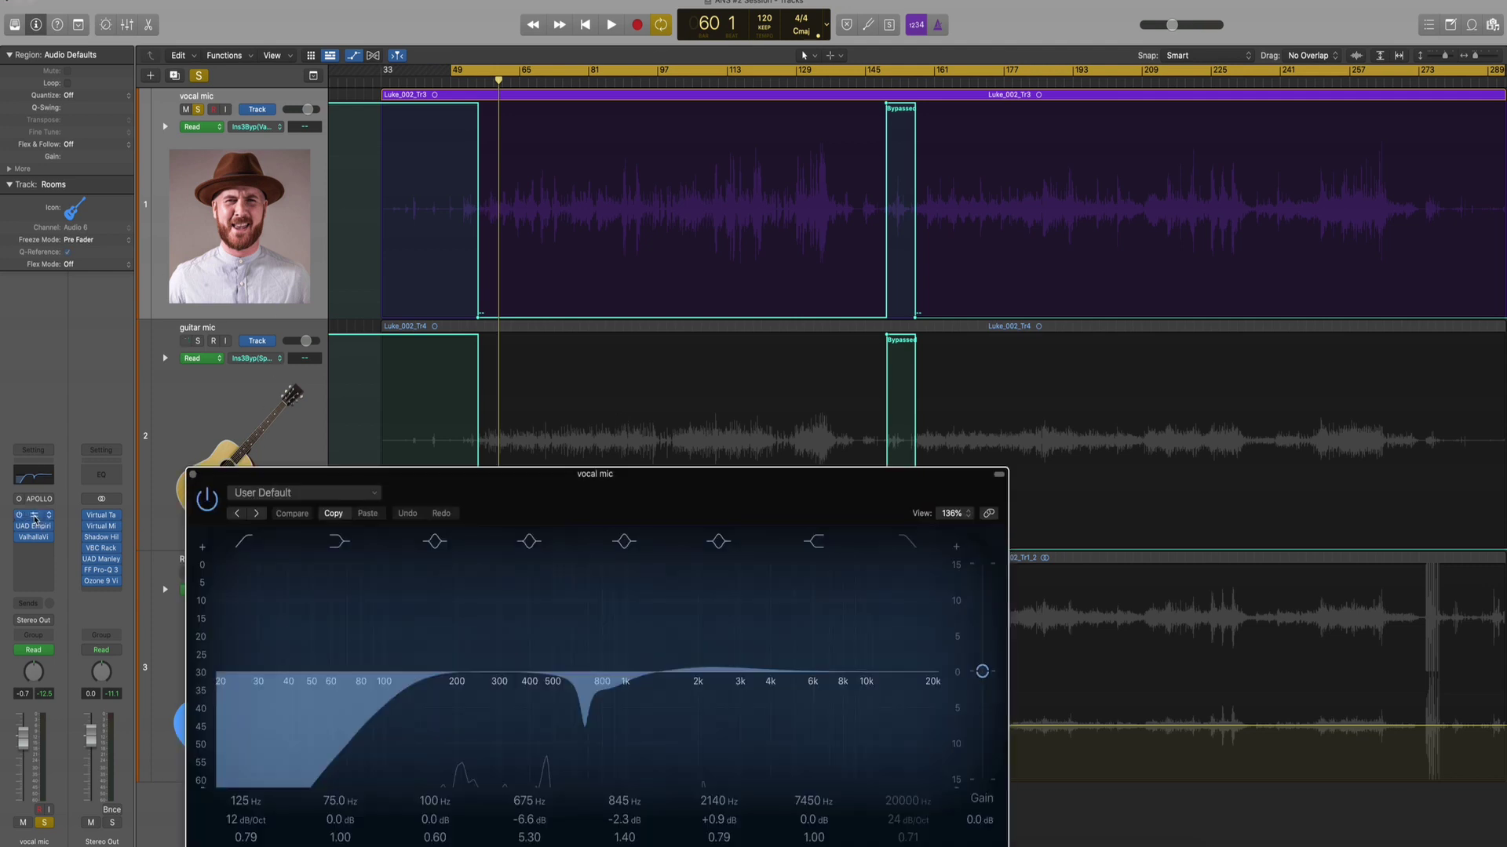
left_click_drag(471, 486, 308, 83)
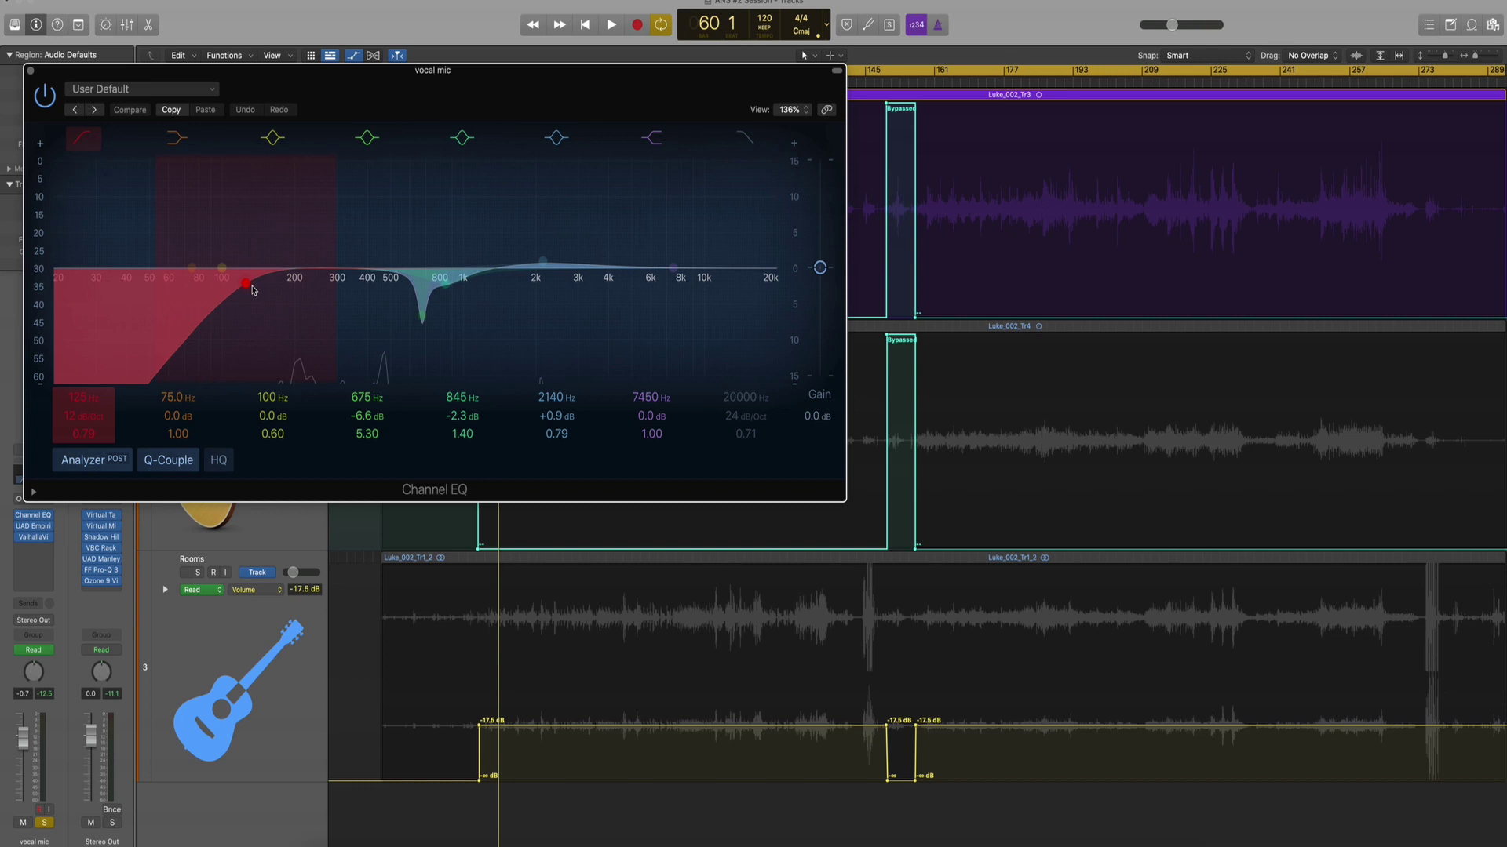
scroll(243, 305, "up", 1)
key("space")
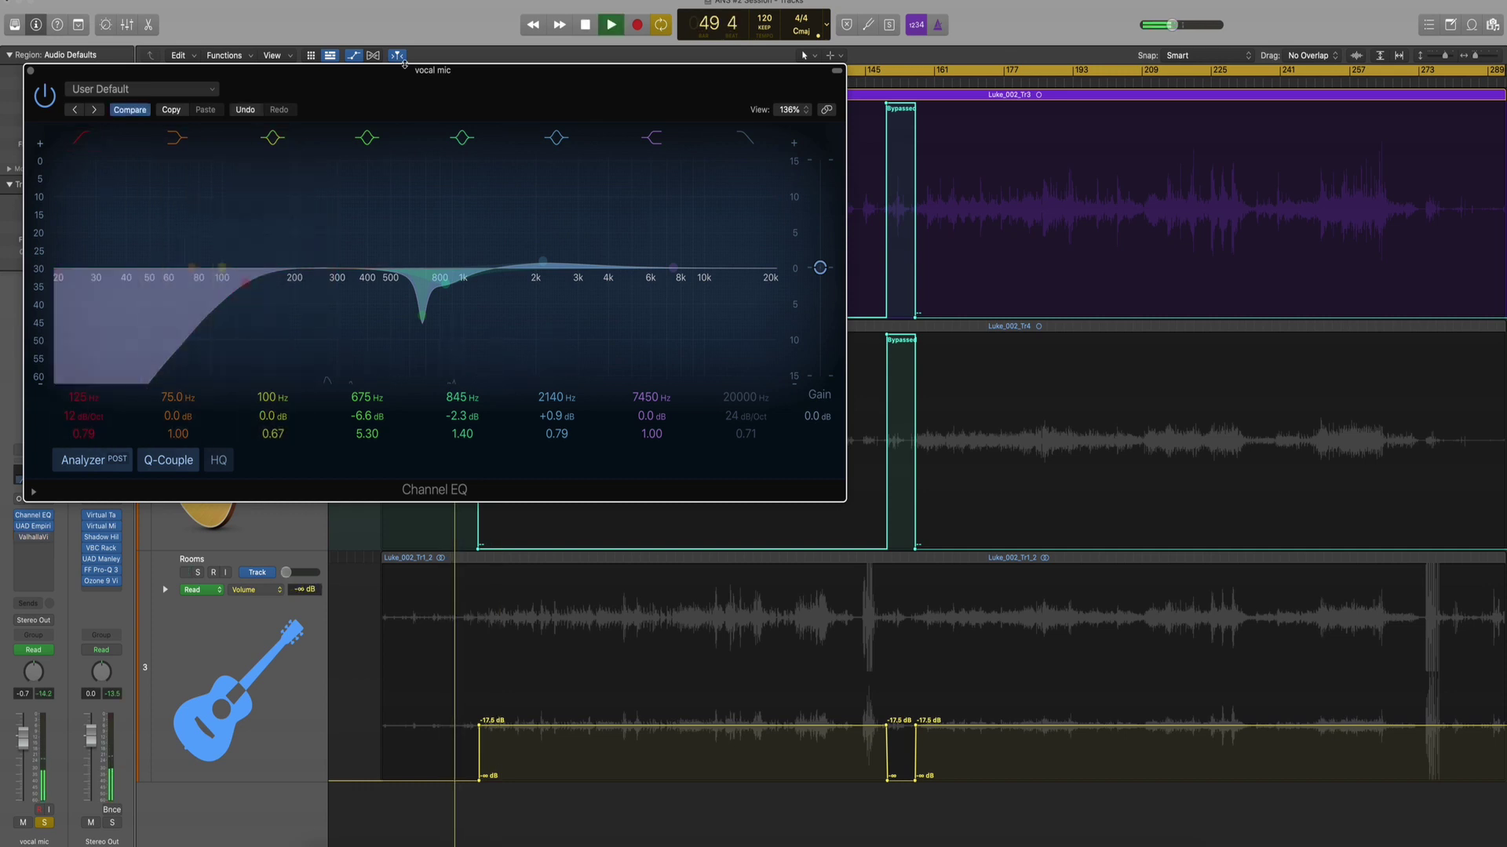
key("space")
left_click_drag(404, 68, 434, 305)
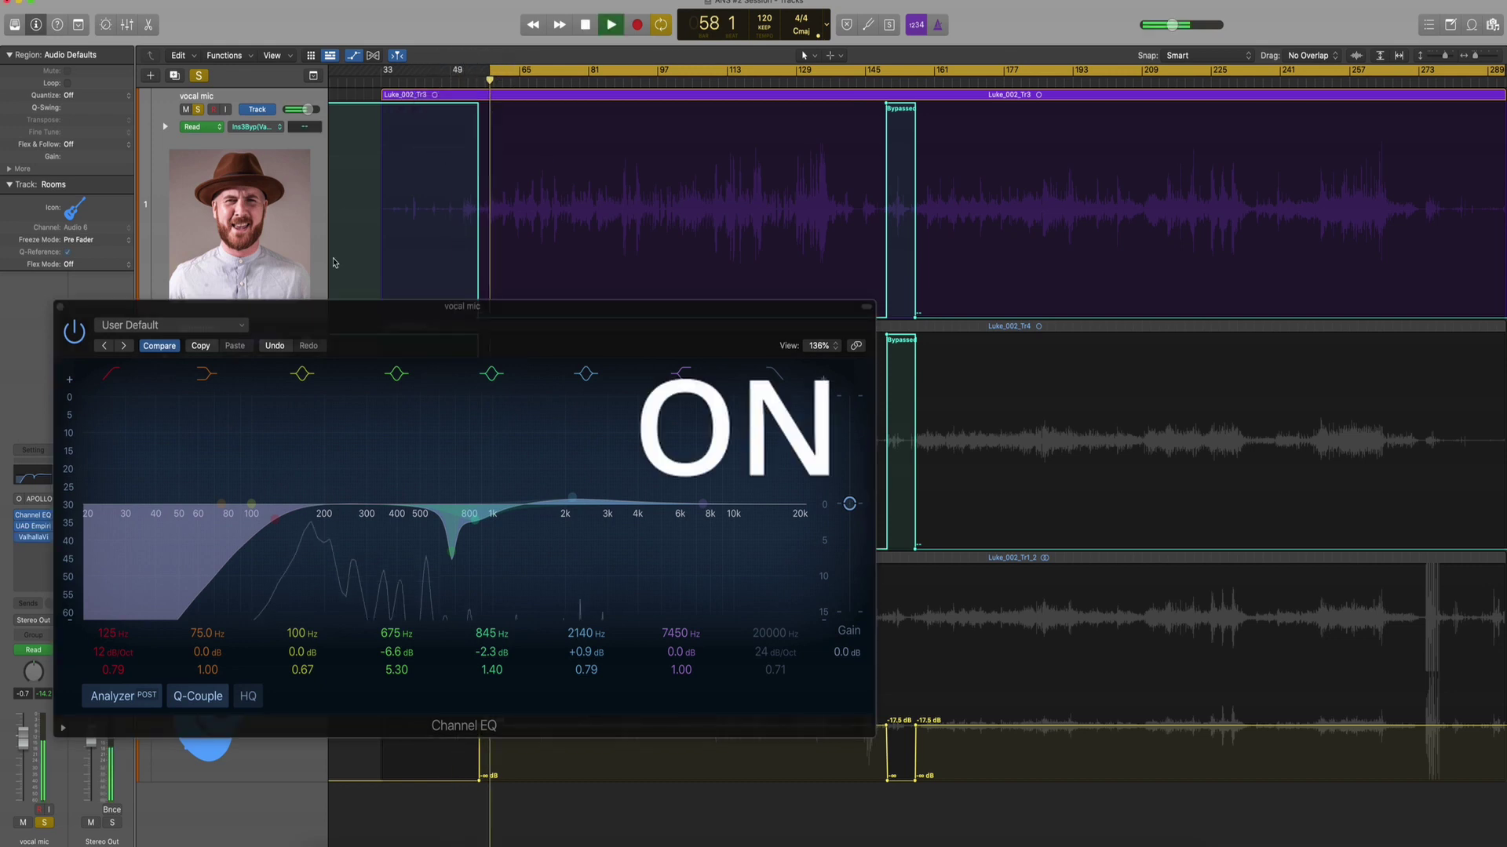
left_click_drag(355, 306, 344, 60)
A/B the Channel EQ, set the low cut to 125 Hz, and lift 2140 Hz by +1.0 dB
left_click(71, 98)
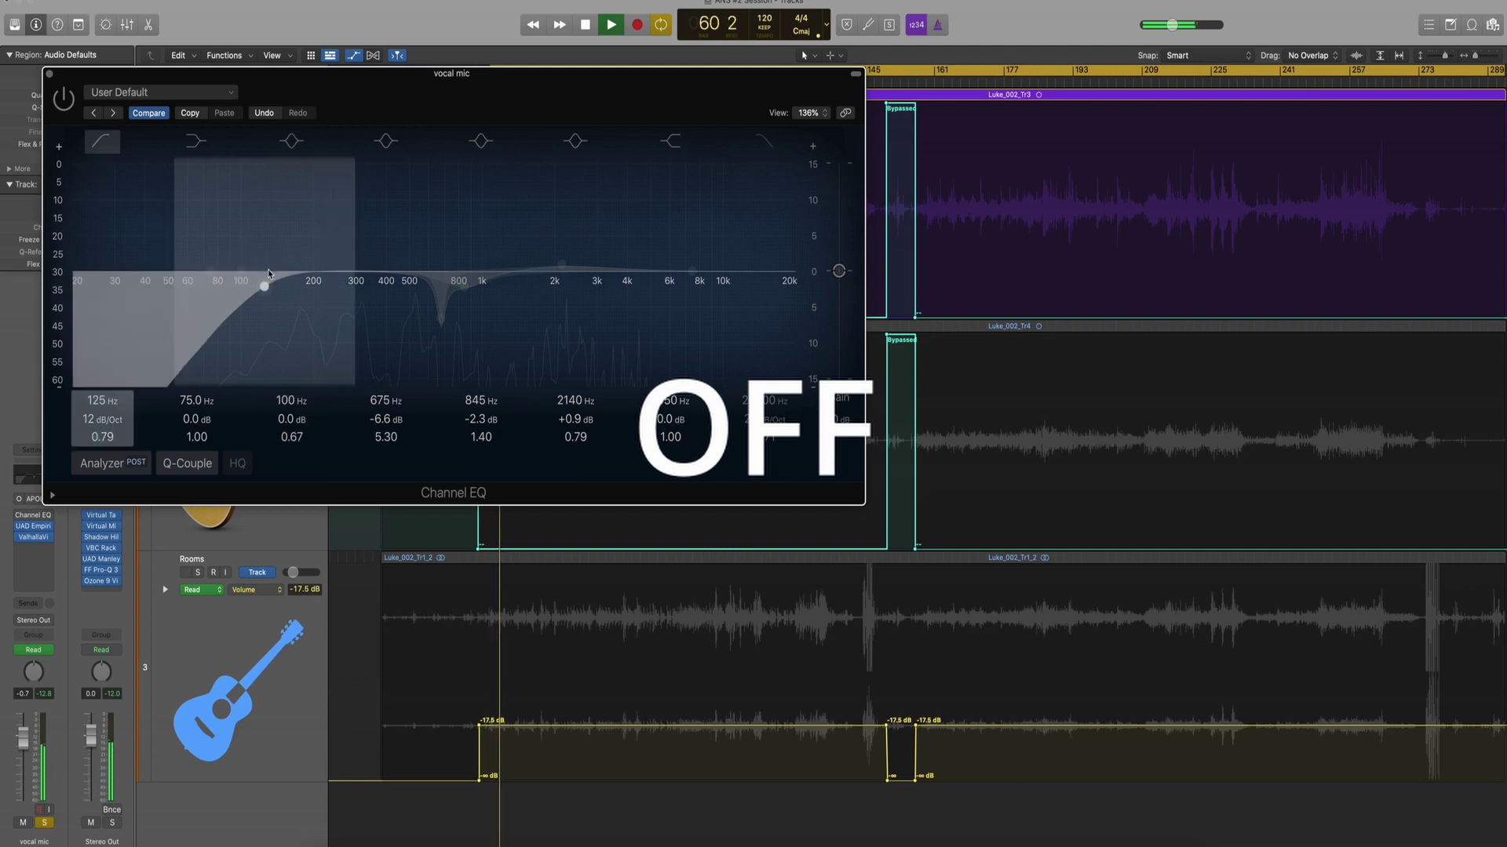
left_click(66, 102)
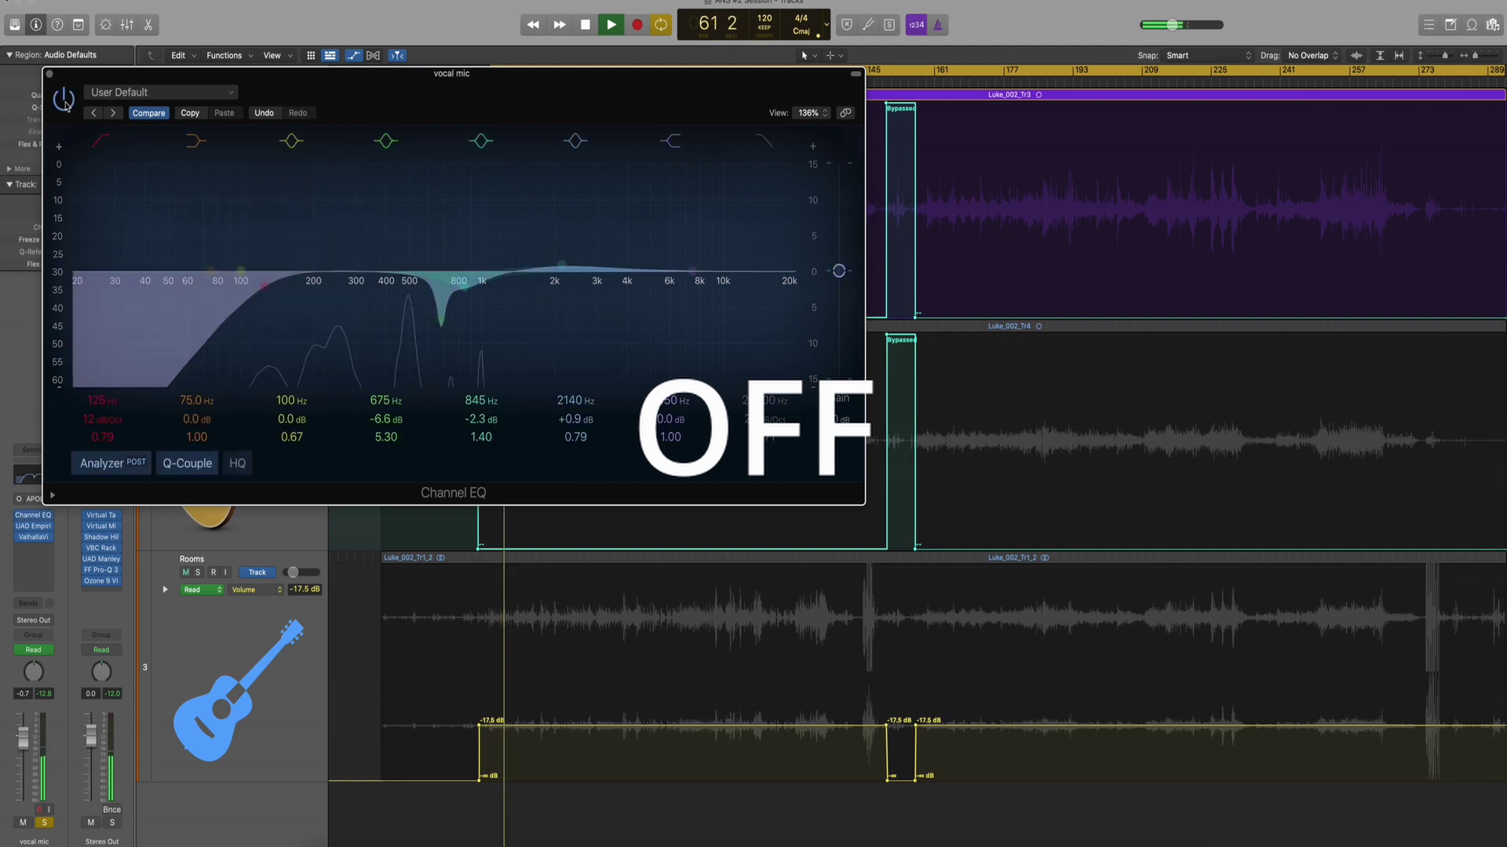
mouse_move(264, 281)
left_mouse_down()
mouse_move(117, 286)
mouse_move(310, 289)
mouse_move(254, 292)
left_mouse_up()
key("space")
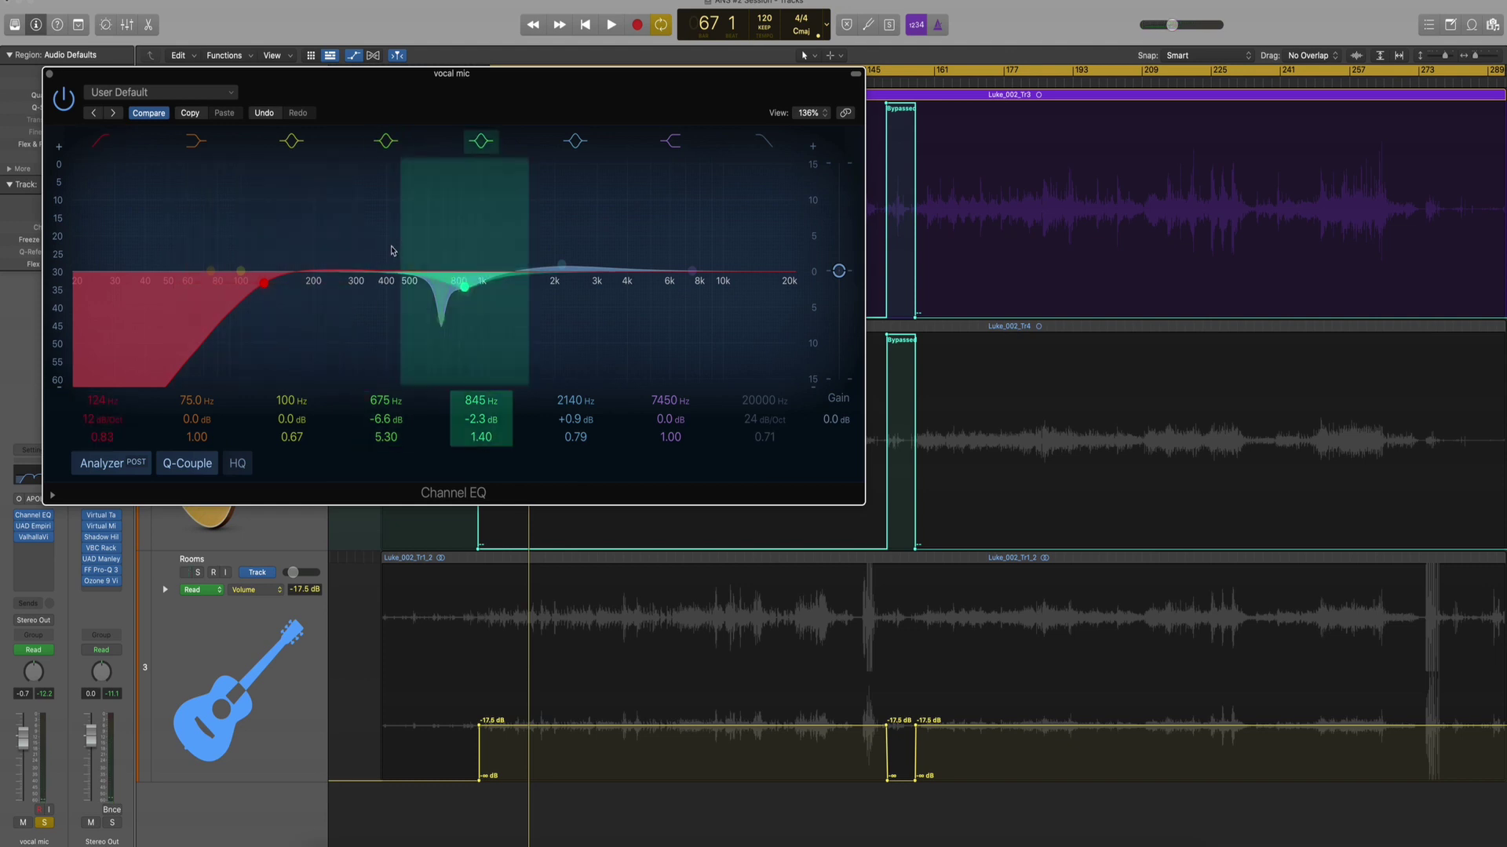
left_click_drag(265, 287, 265, 290)
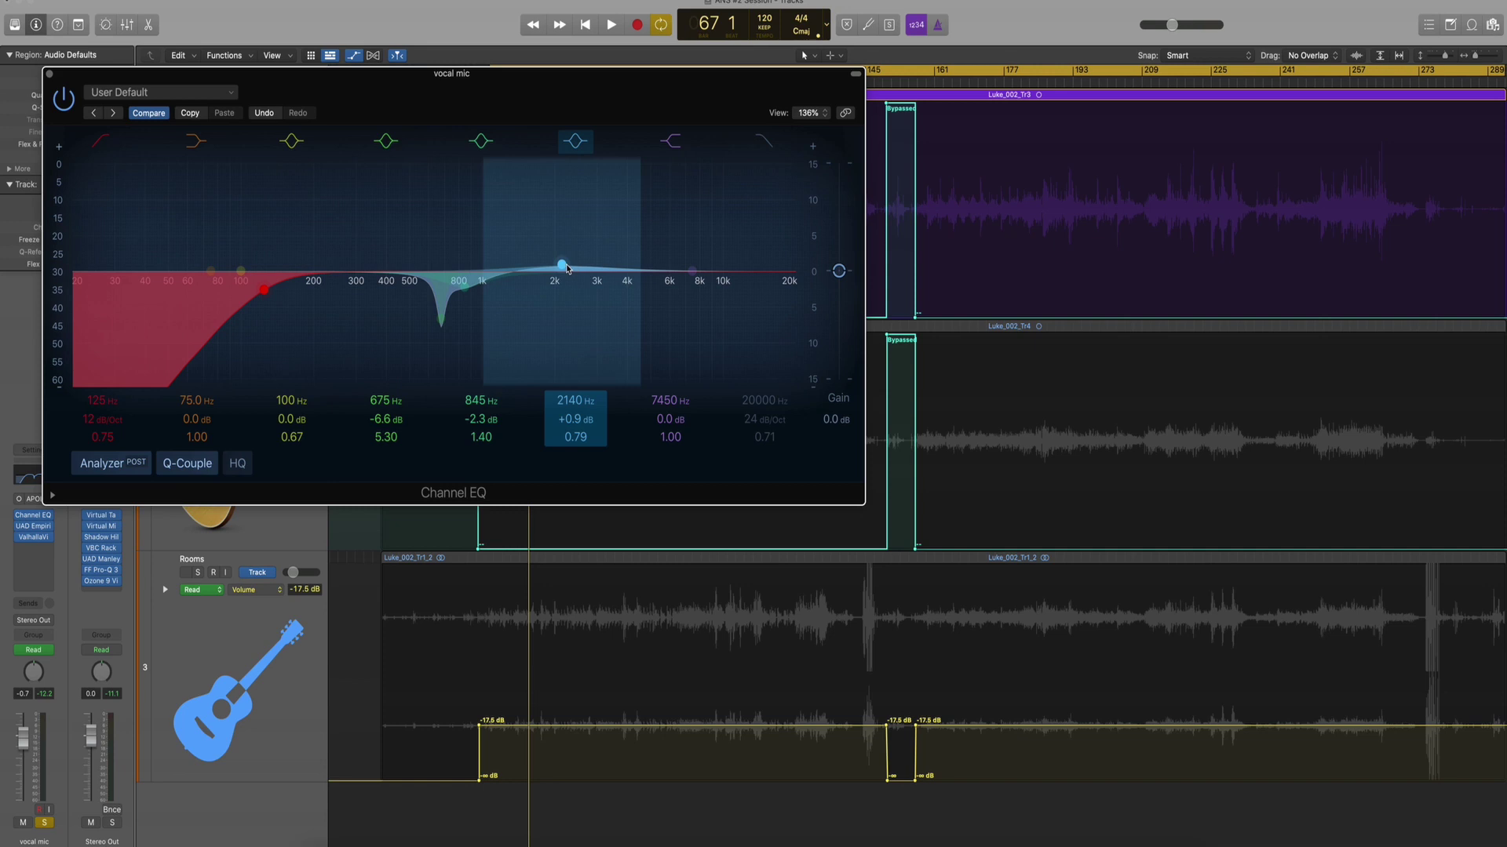
left_click_drag(562, 269, 562, 267)
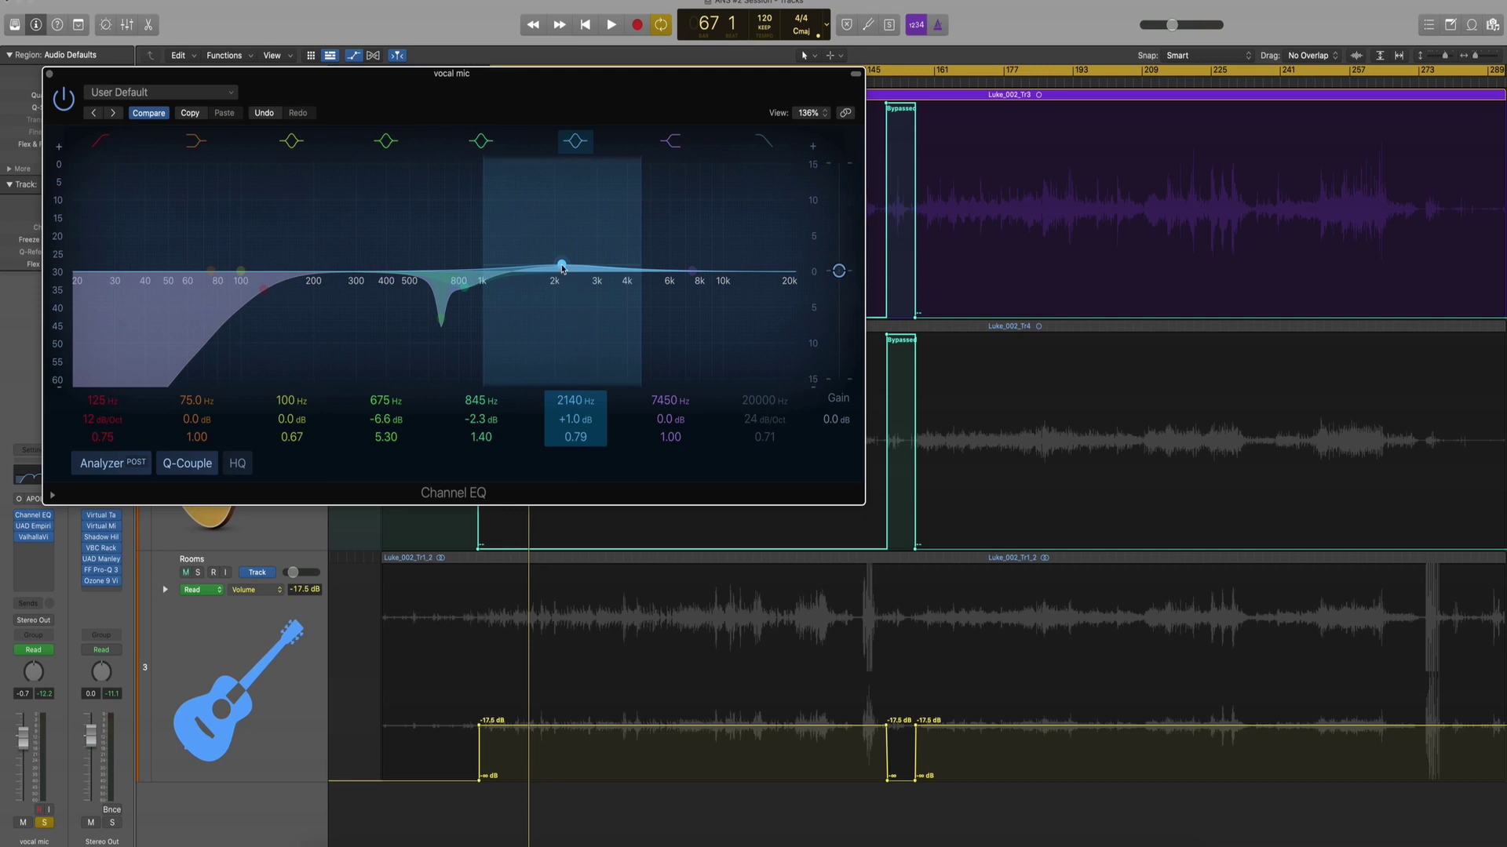
left_click(33, 515)
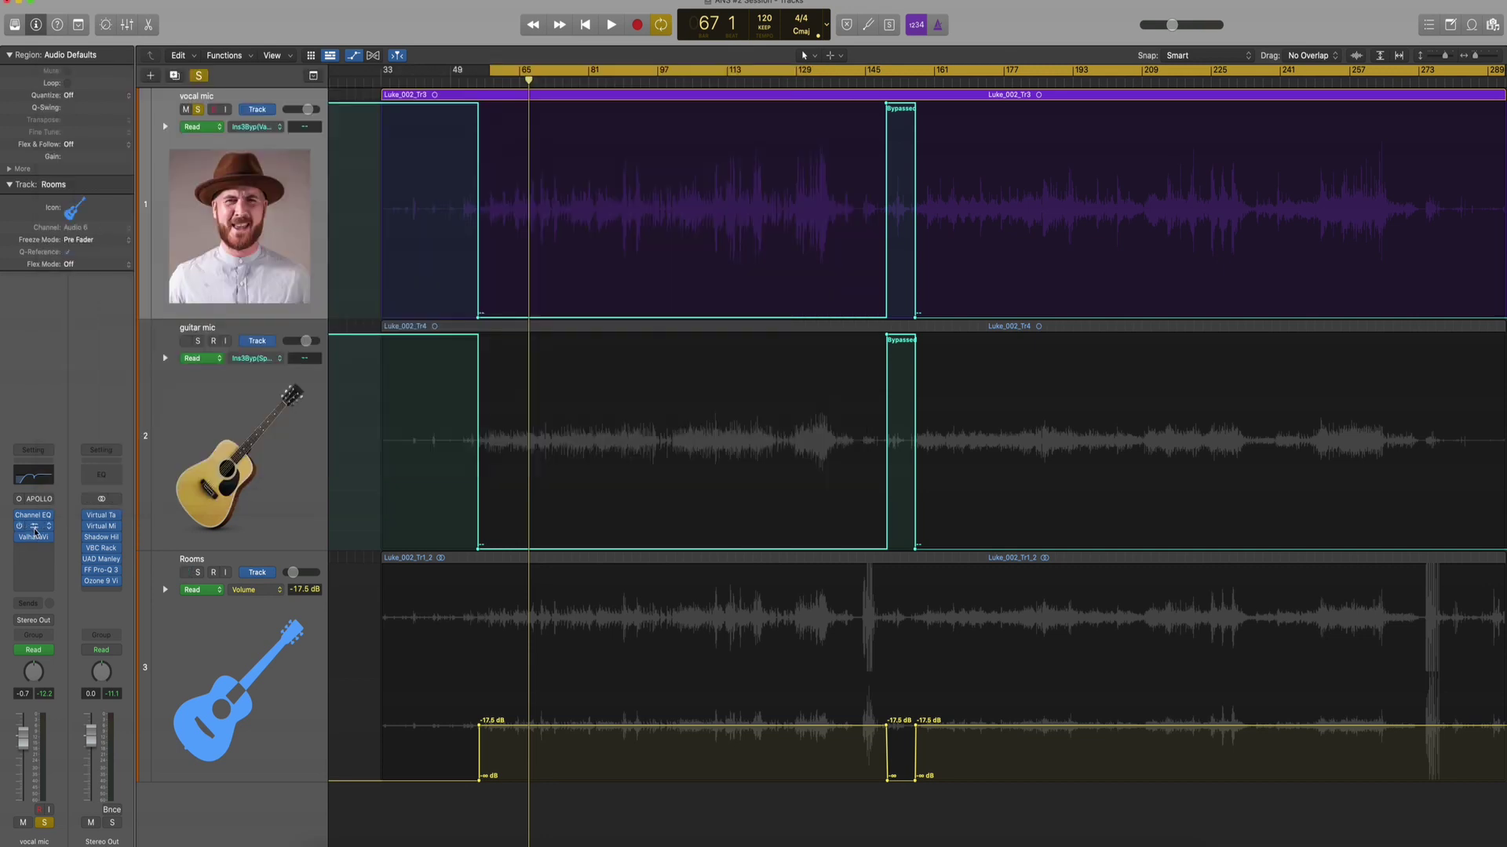
Play the vocal while toggling the UAD Distressor off and on, leaving it enabled
left_click(36, 530)
left_click_drag(1032, 488, 850, 215)
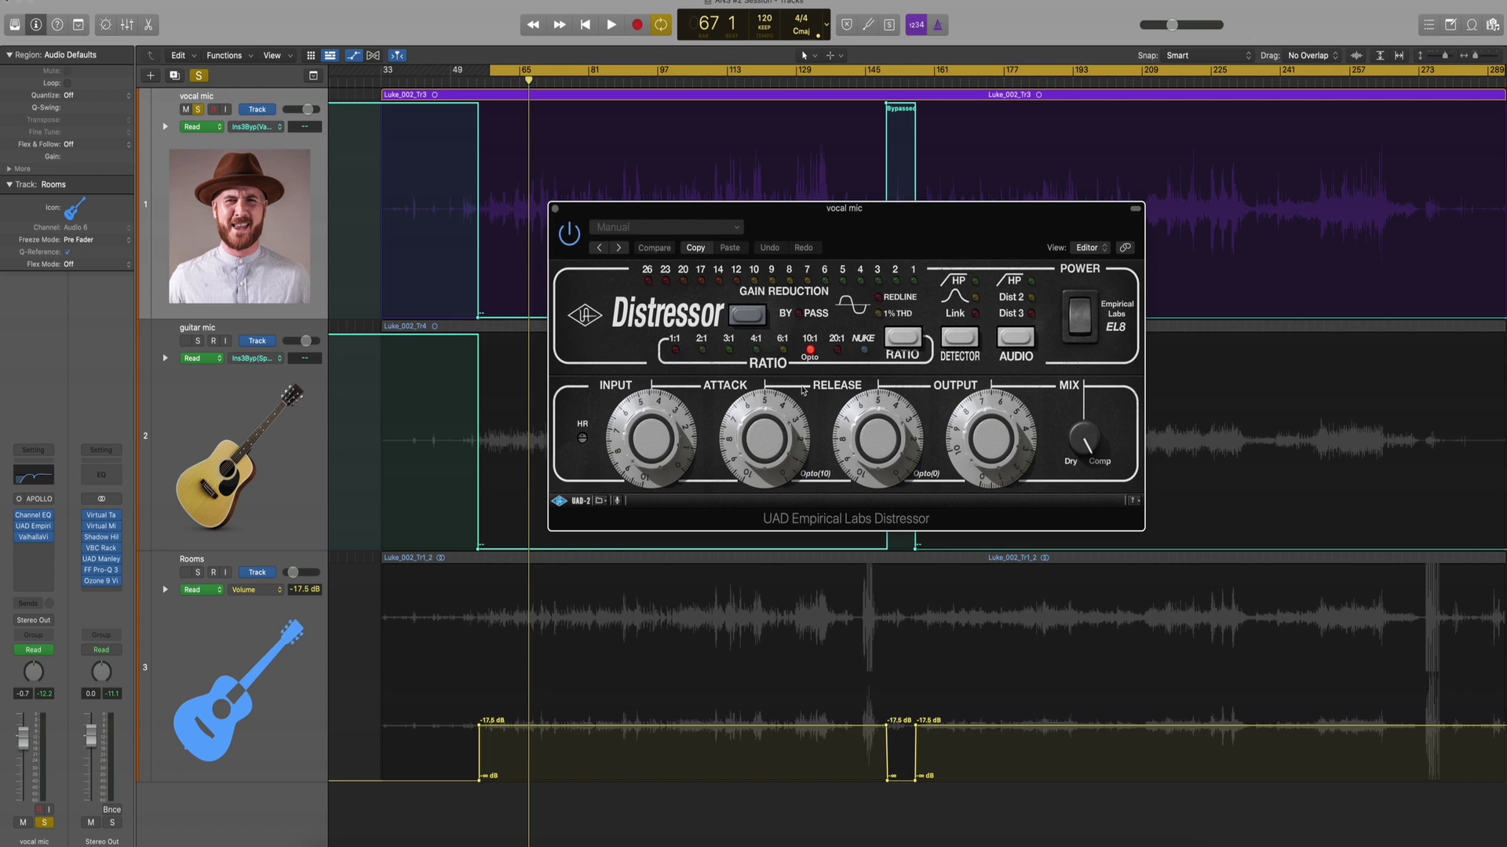
key("space")
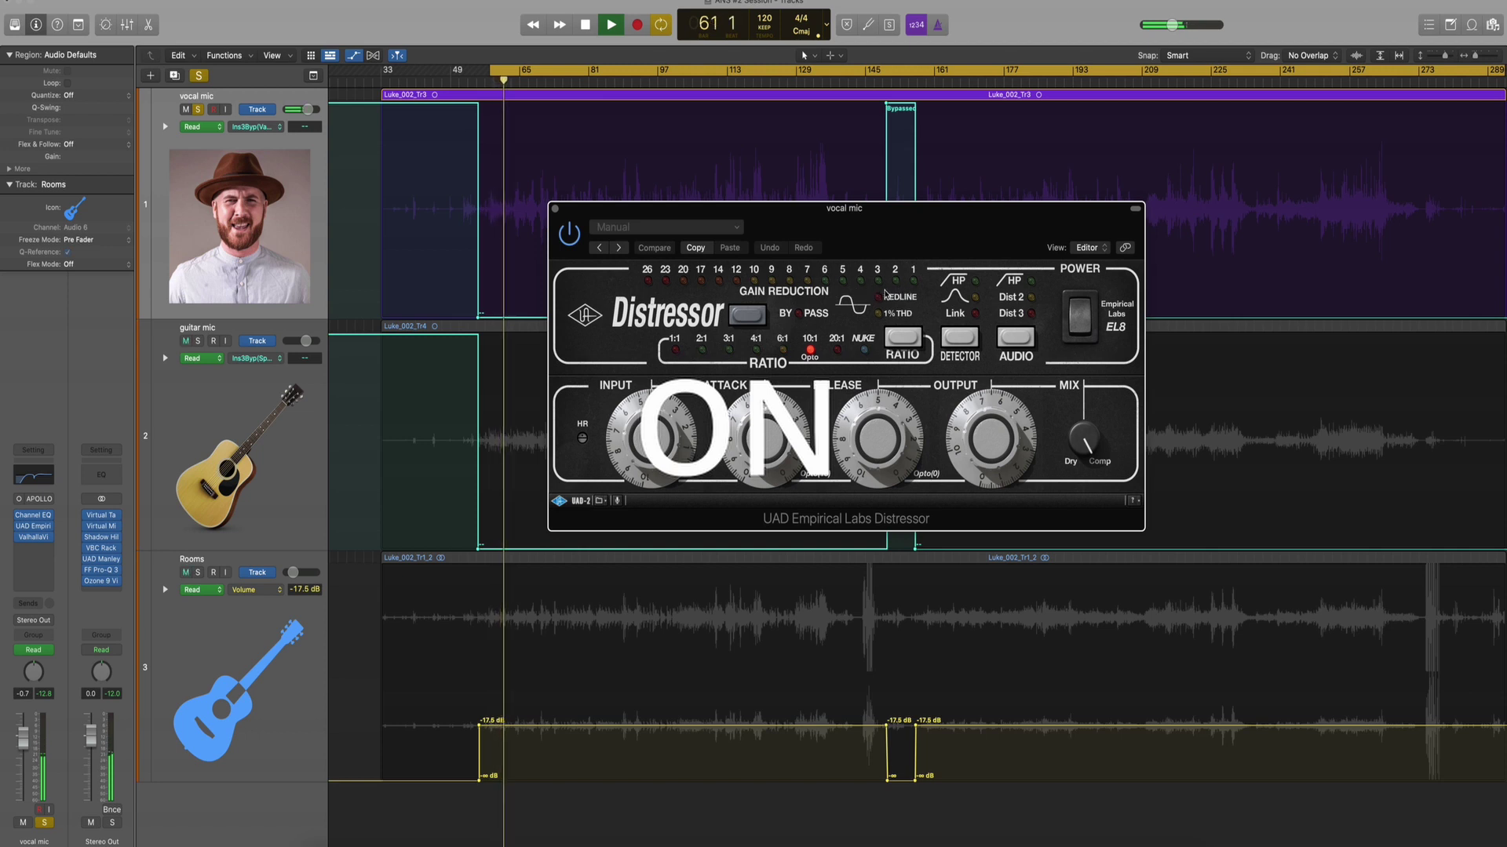
left_click(572, 245)
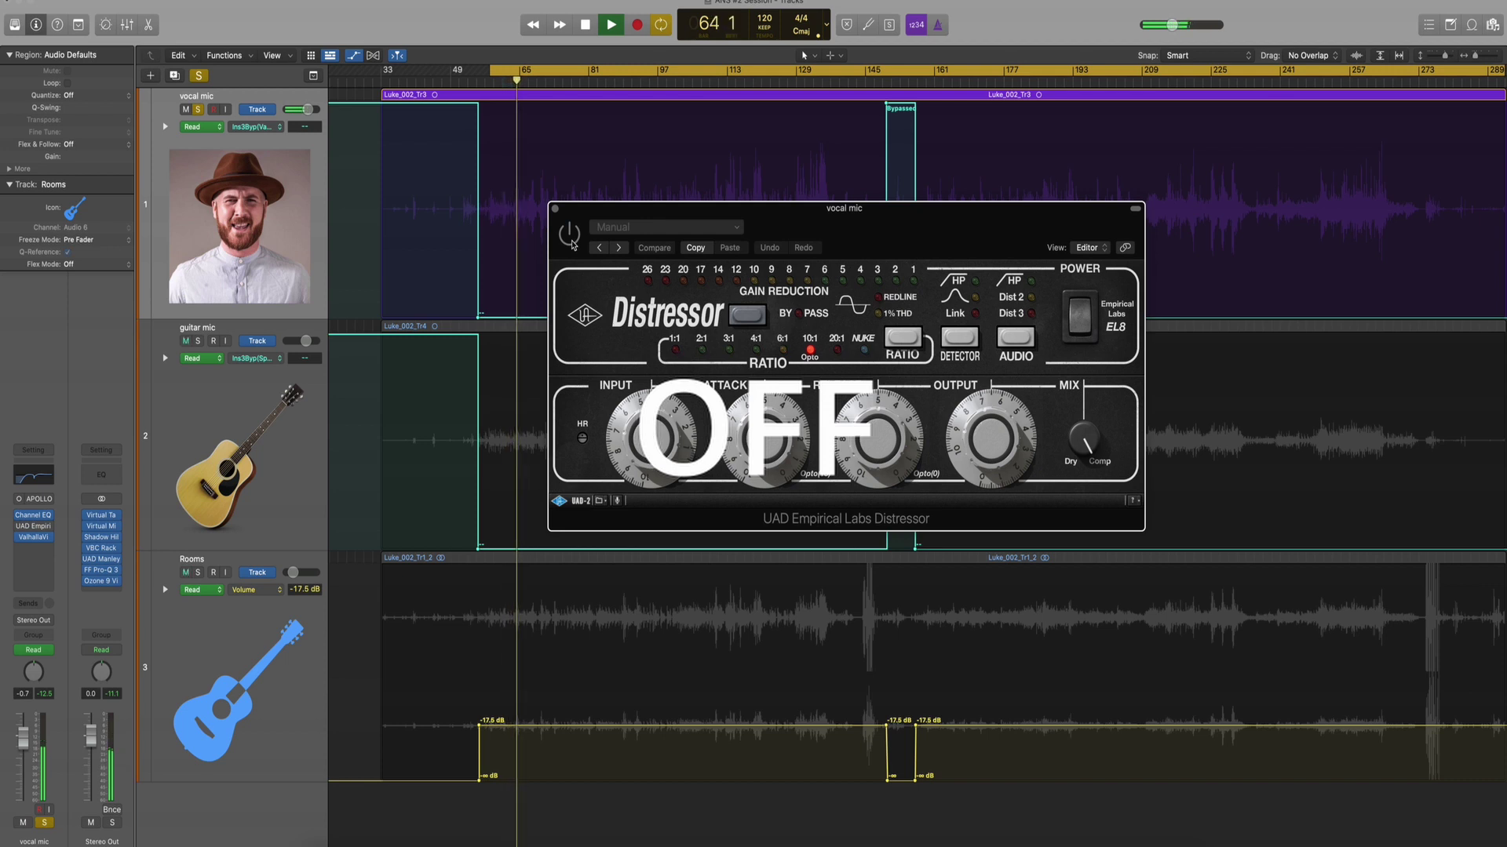
left_click(570, 234)
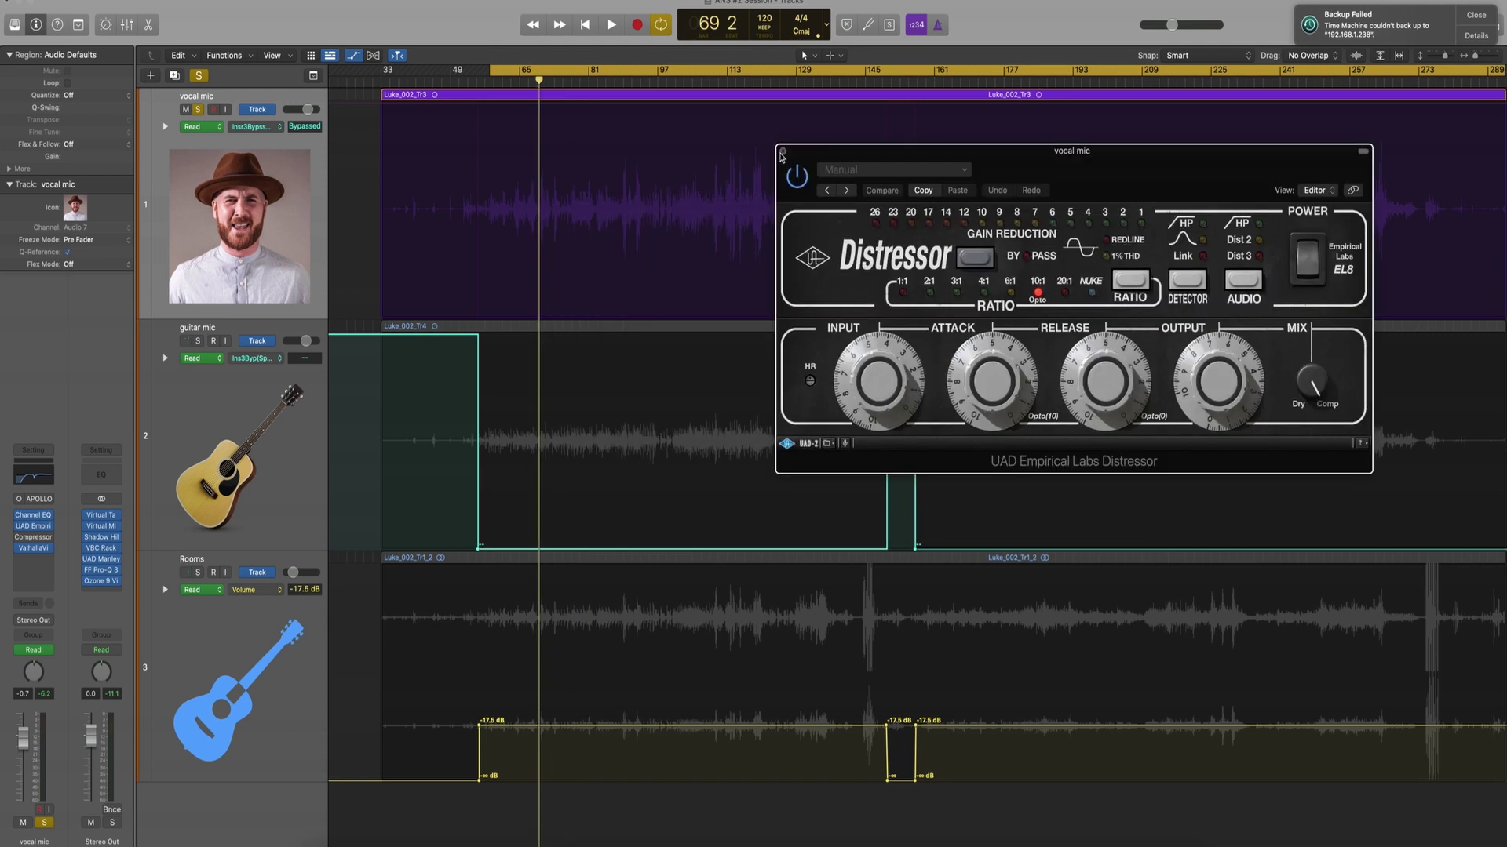
Close the Distressor and solo the guitar mic track instead of the vocal
left_click(775, 159)
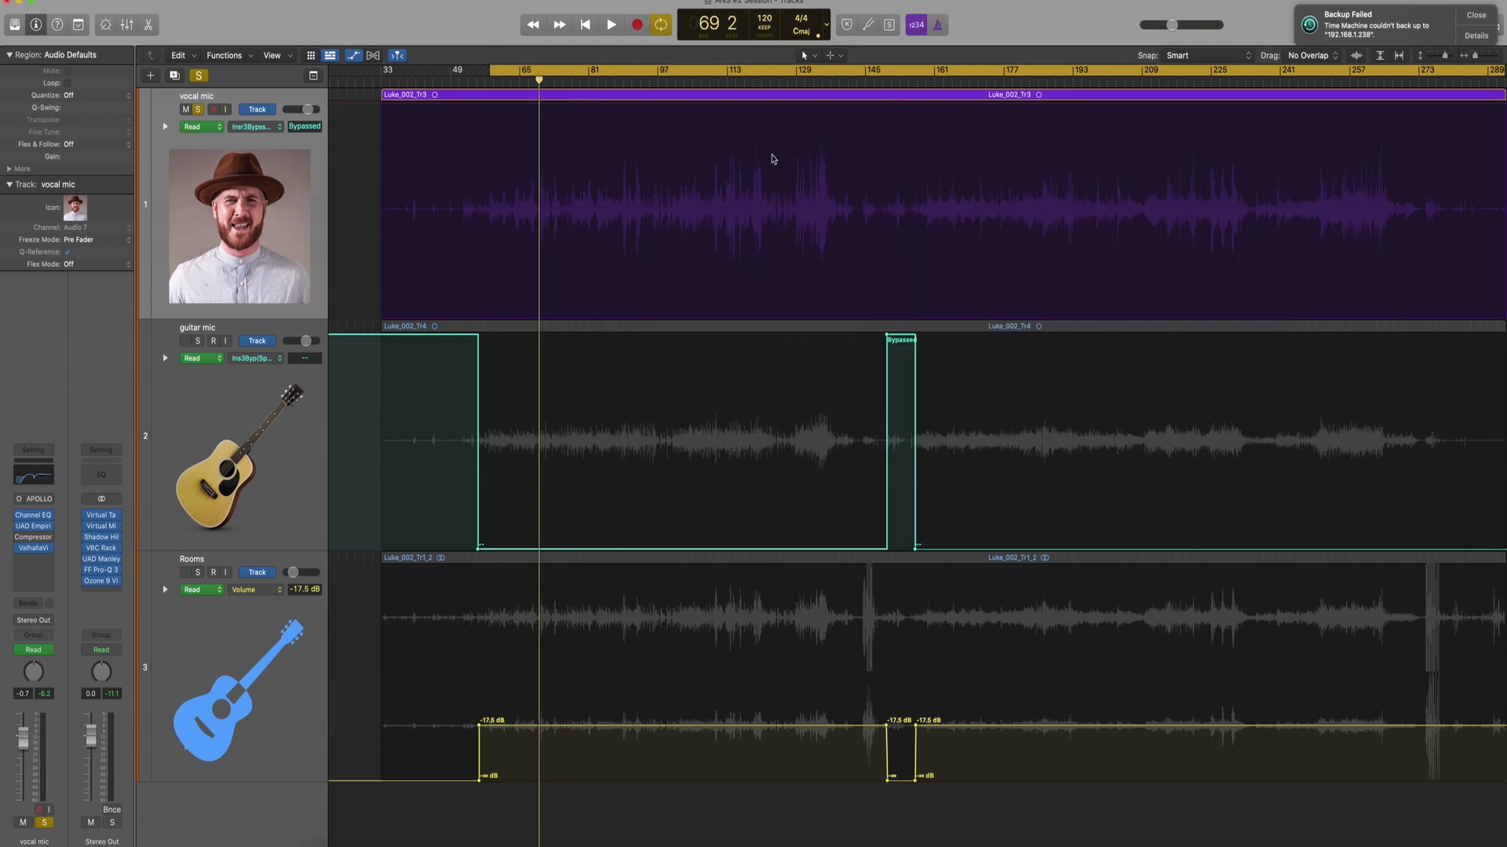
left_click(293, 446)
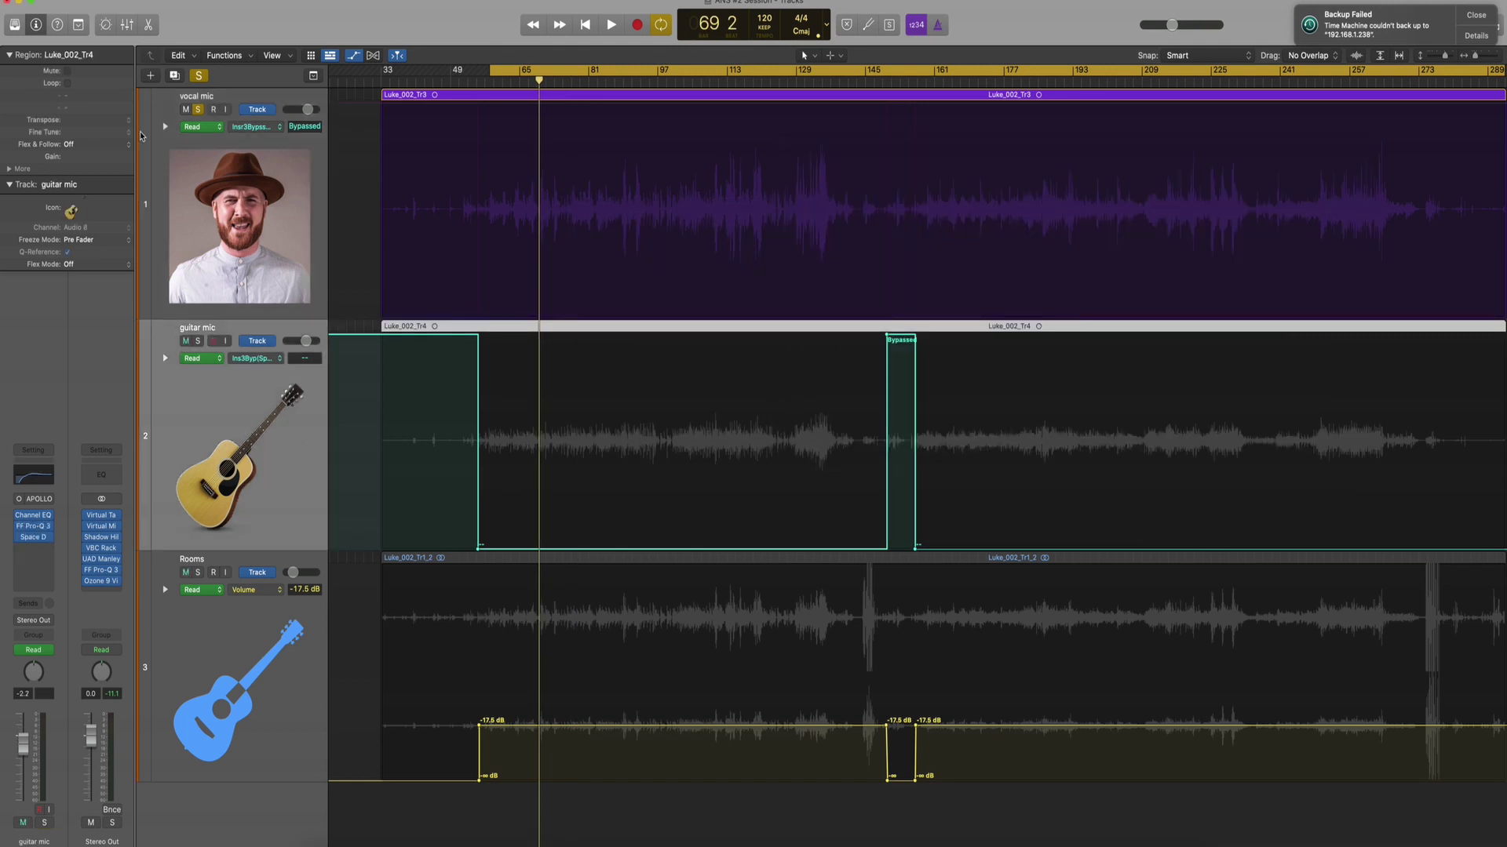
left_click(198, 109)
left_click(198, 341)
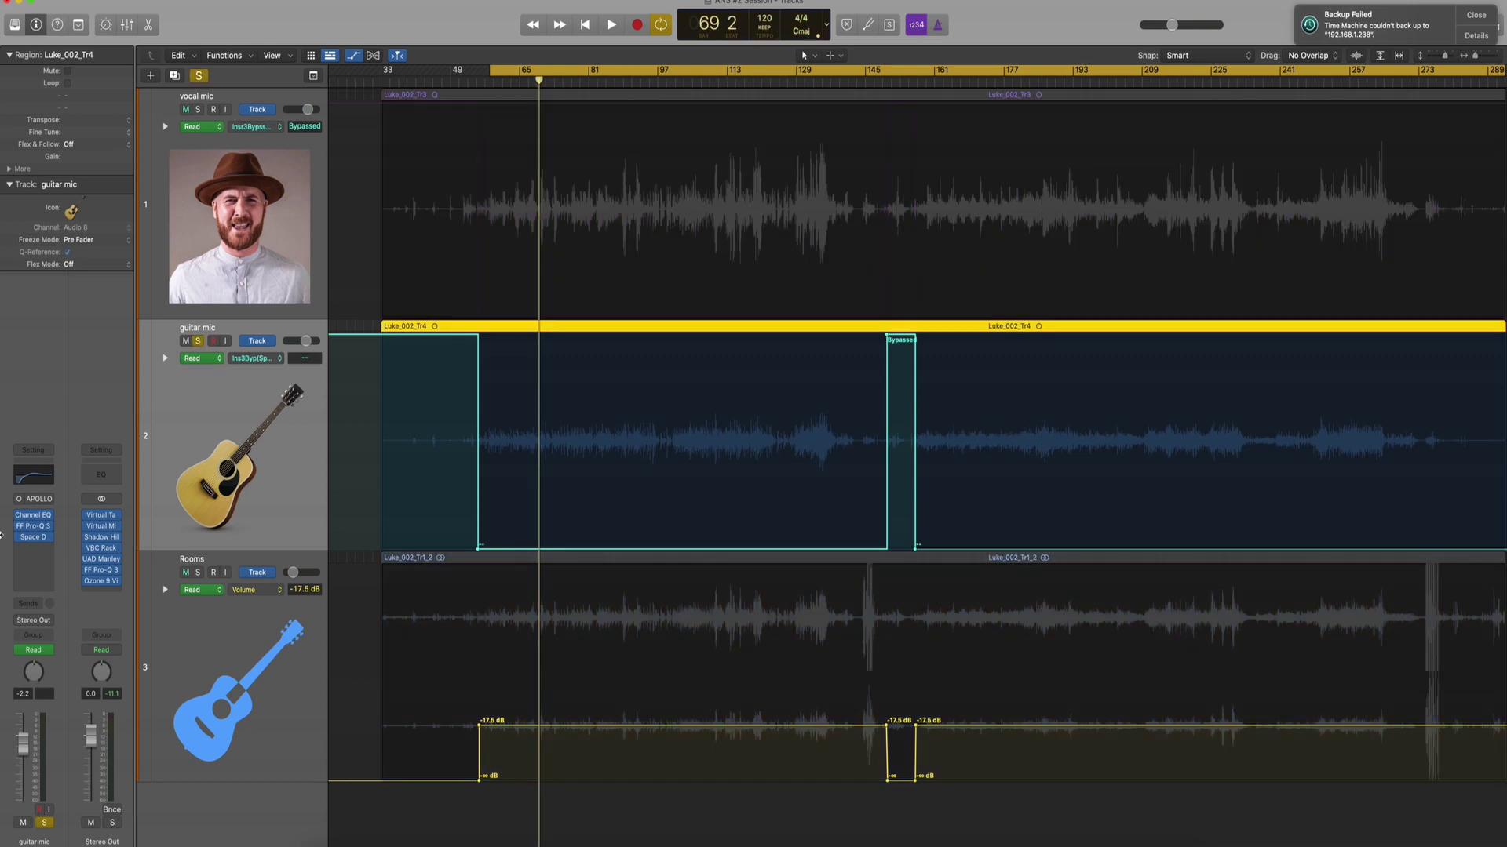
Place the guitar's Channel EQ top-left, Pro-Q 3 top-right, and Space Designer below them
left_click(37, 528)
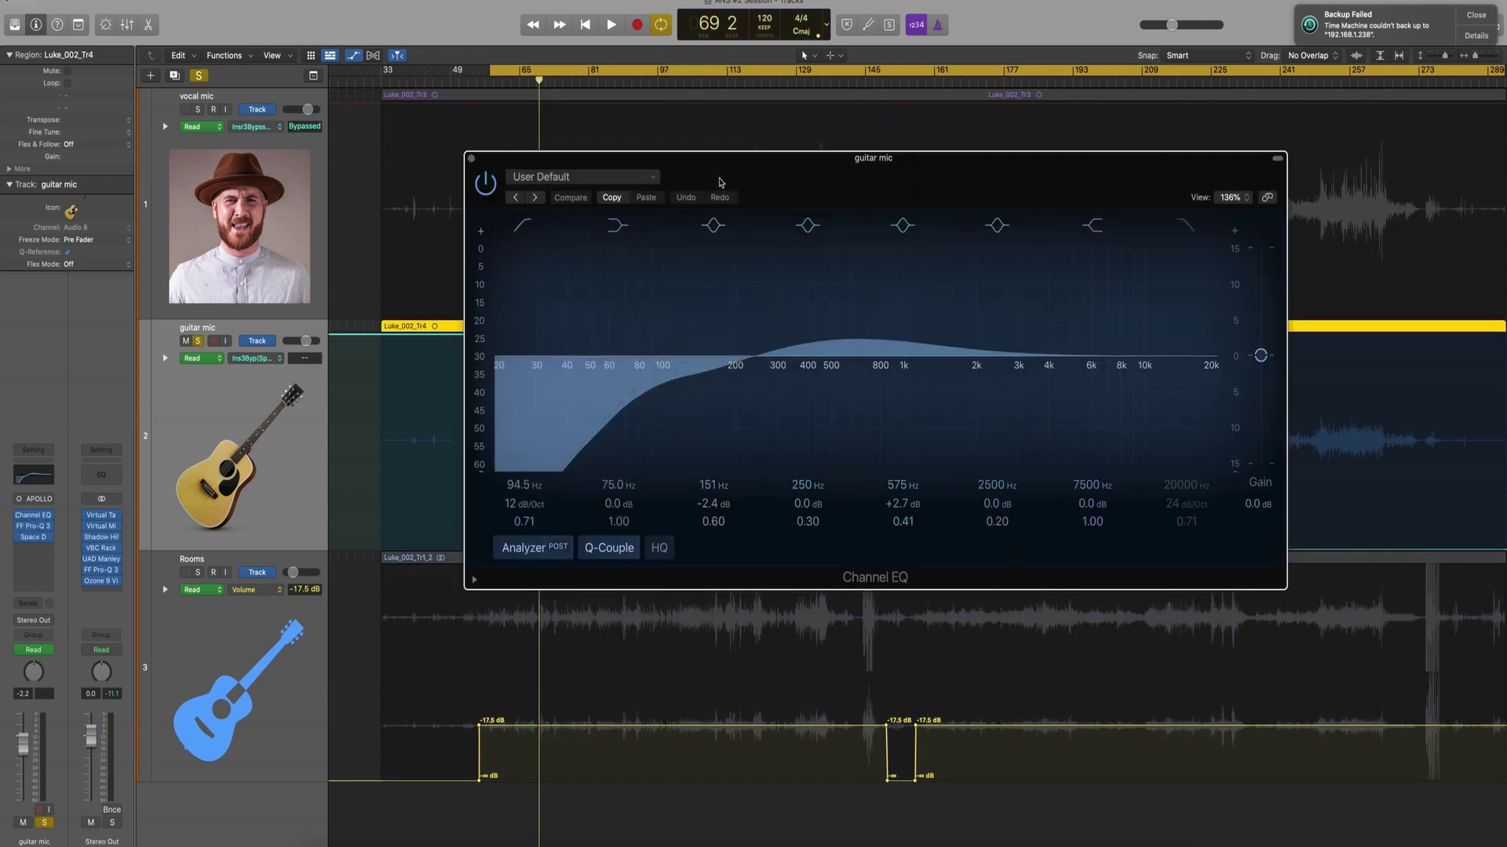
left_click_drag(730, 182, 405, 104)
left_click(33, 526)
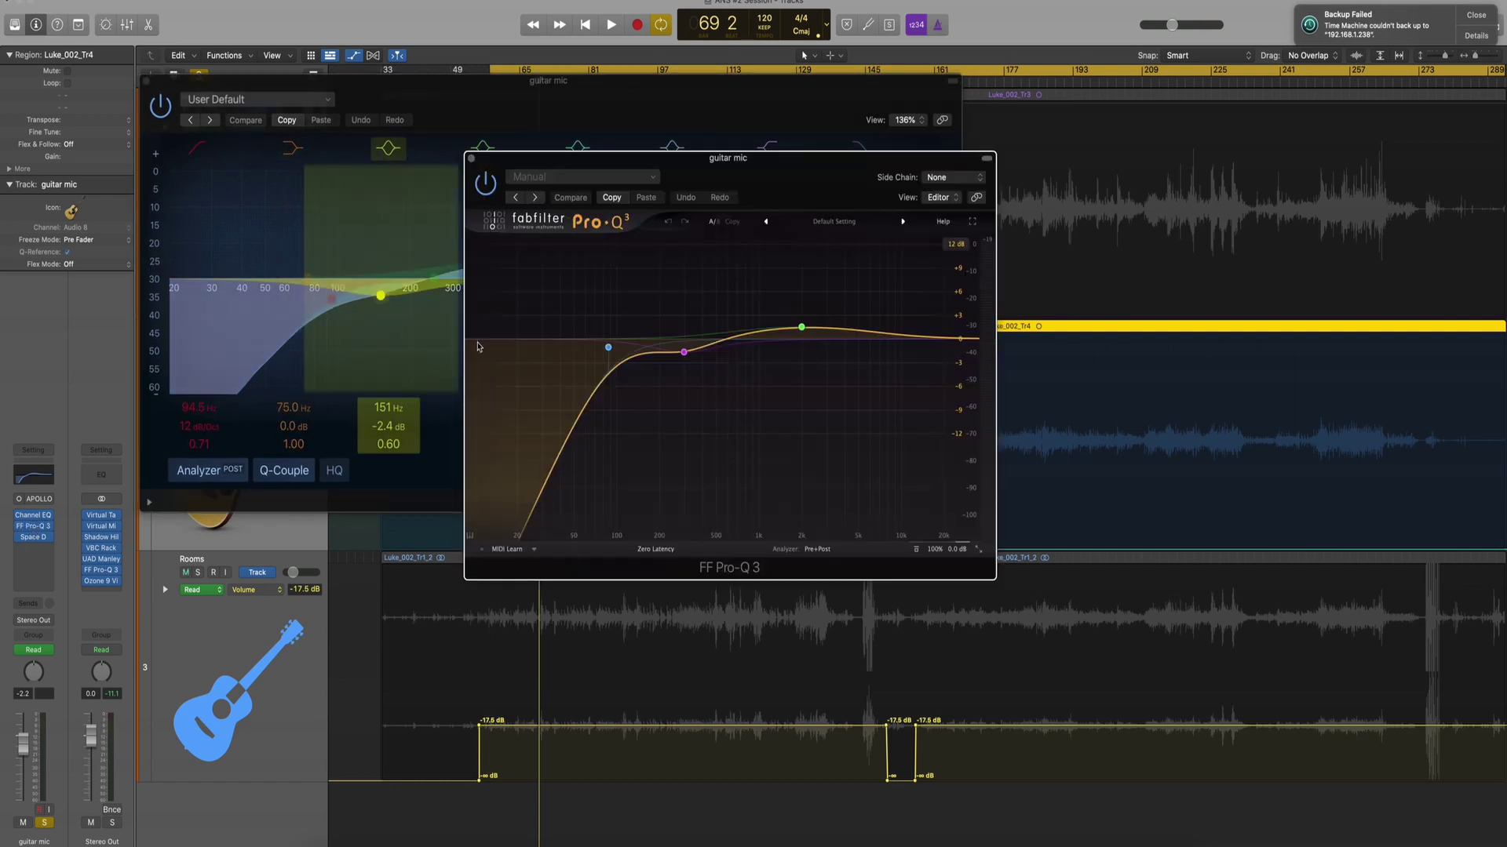
left_click_drag(718, 172, 1173, 81)
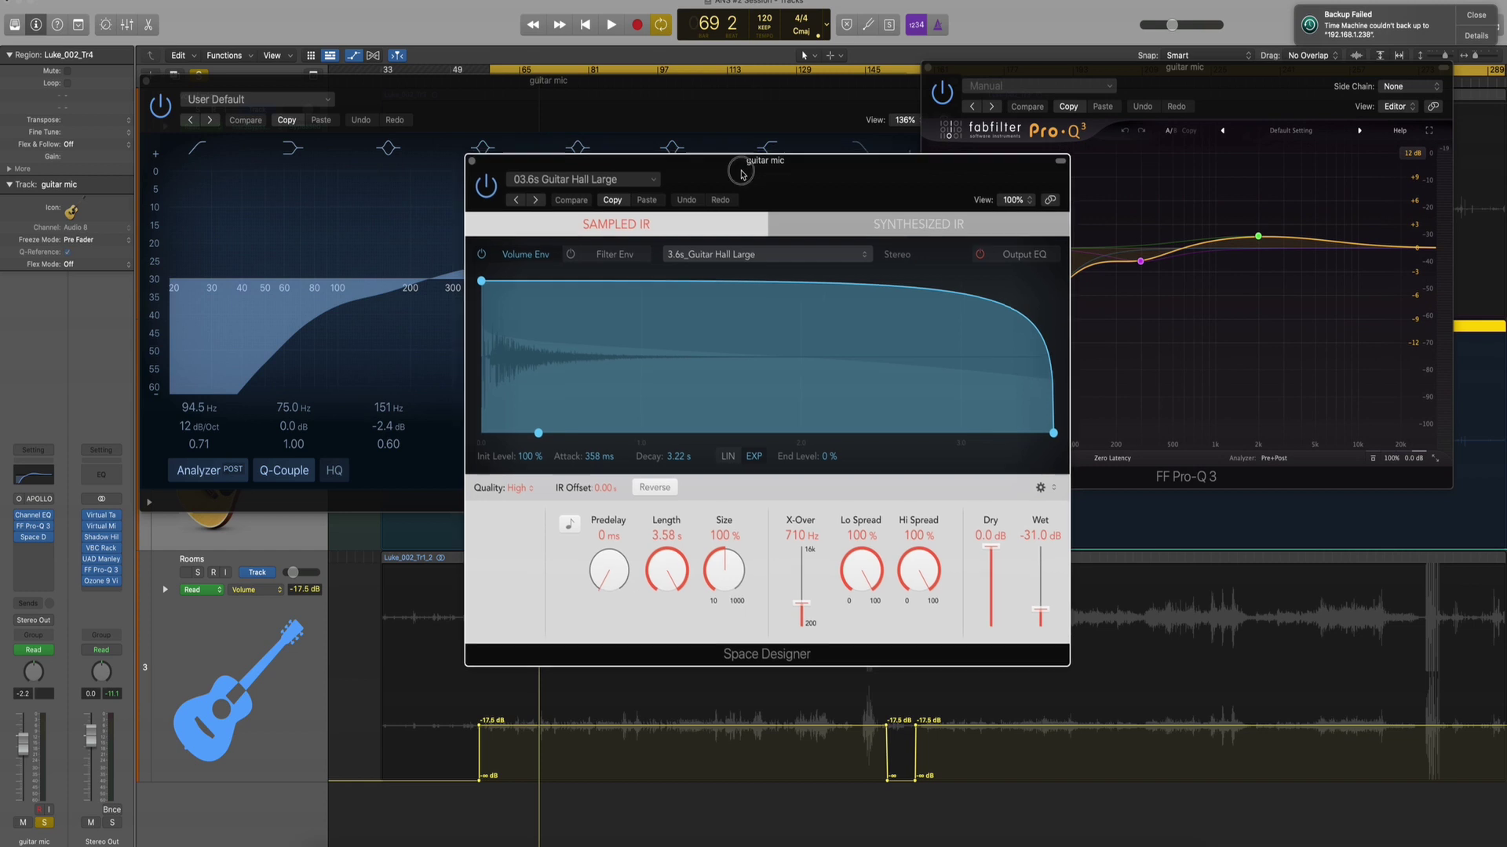
left_click_drag(740, 163, 664, 368)
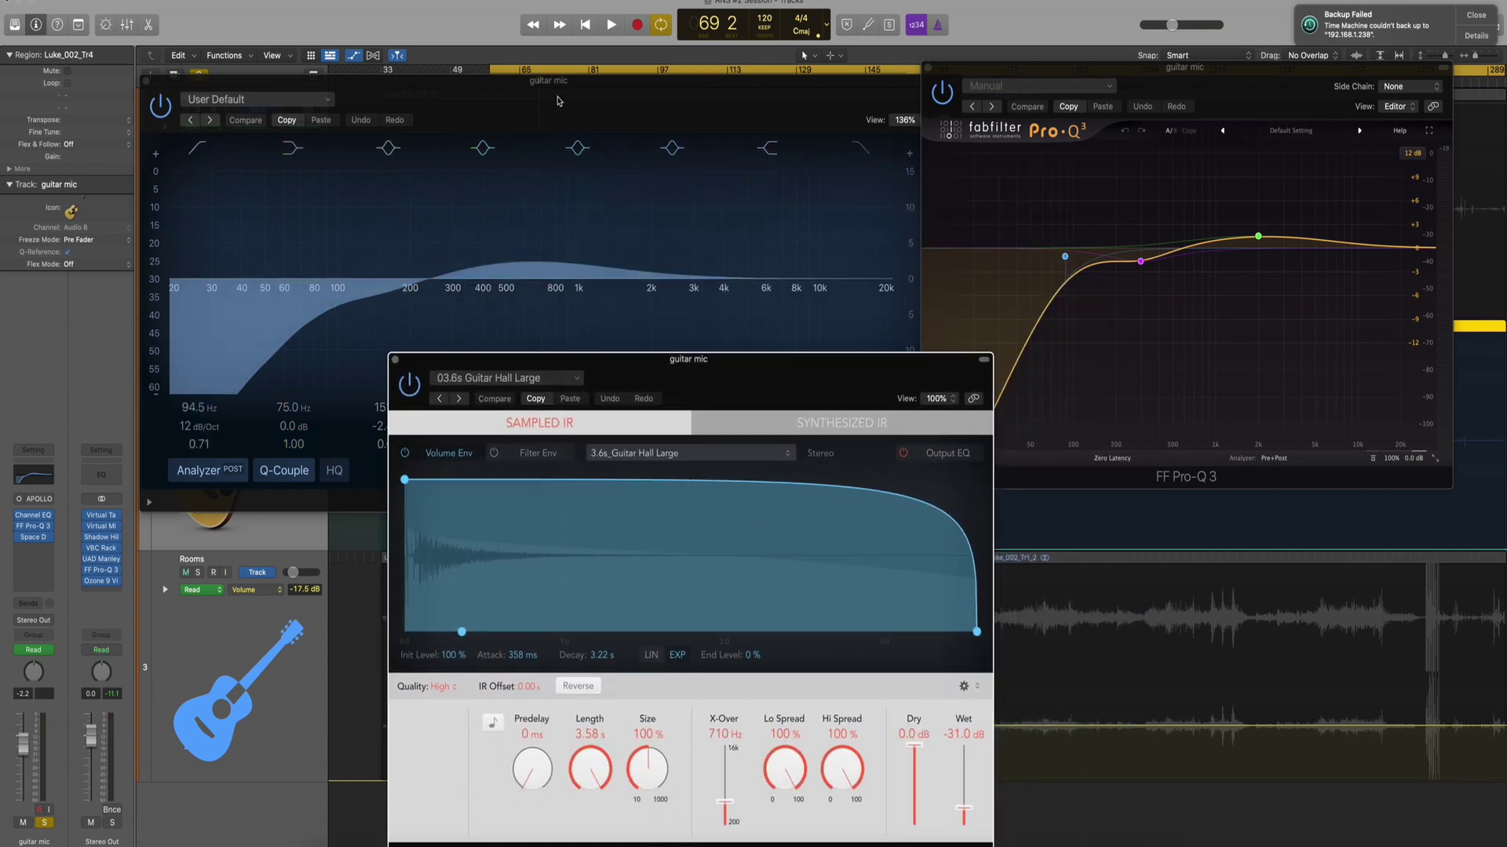
left_click_drag(568, 92, 463, 33)
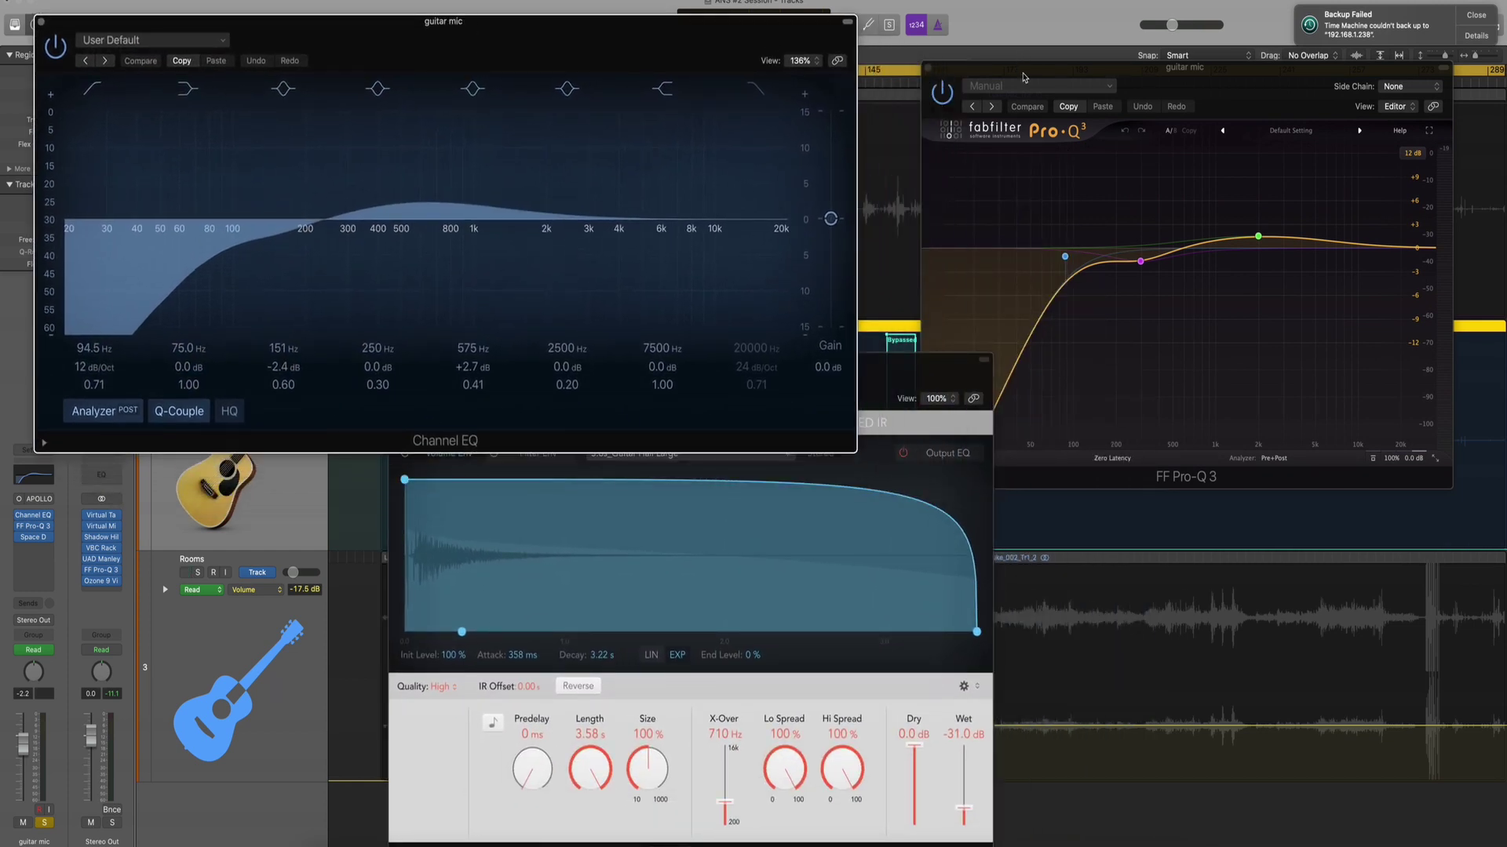
left_click_drag(1023, 73, 1006, 31)
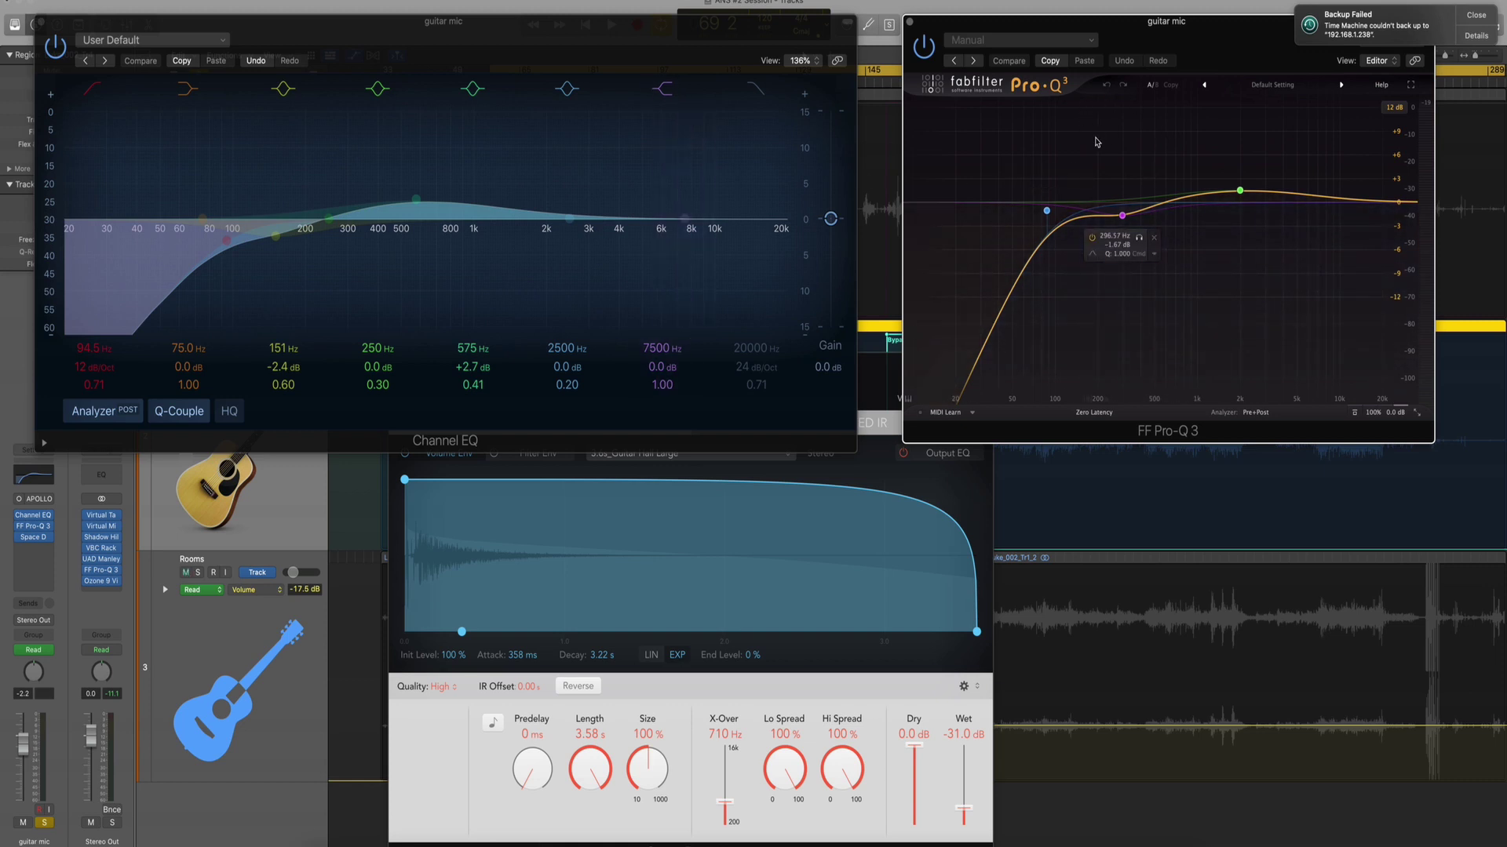
left_click(1047, 210)
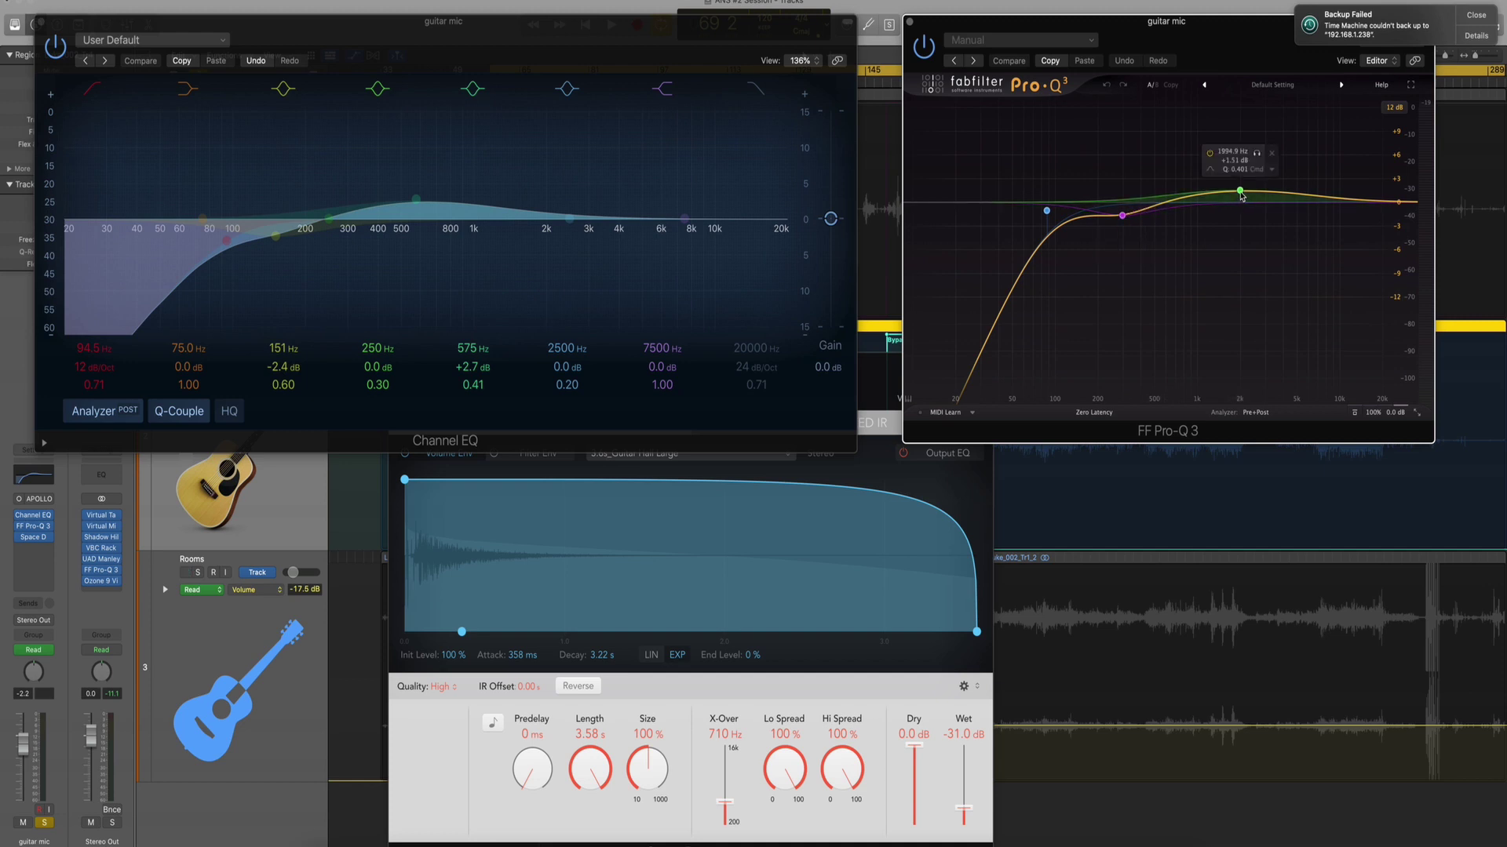
Nudge the guitar's Pro-Q 3 bell near 2 kHz slightly, then close Pro-Q 3
left_click_drag(1240, 193, 1240, 193)
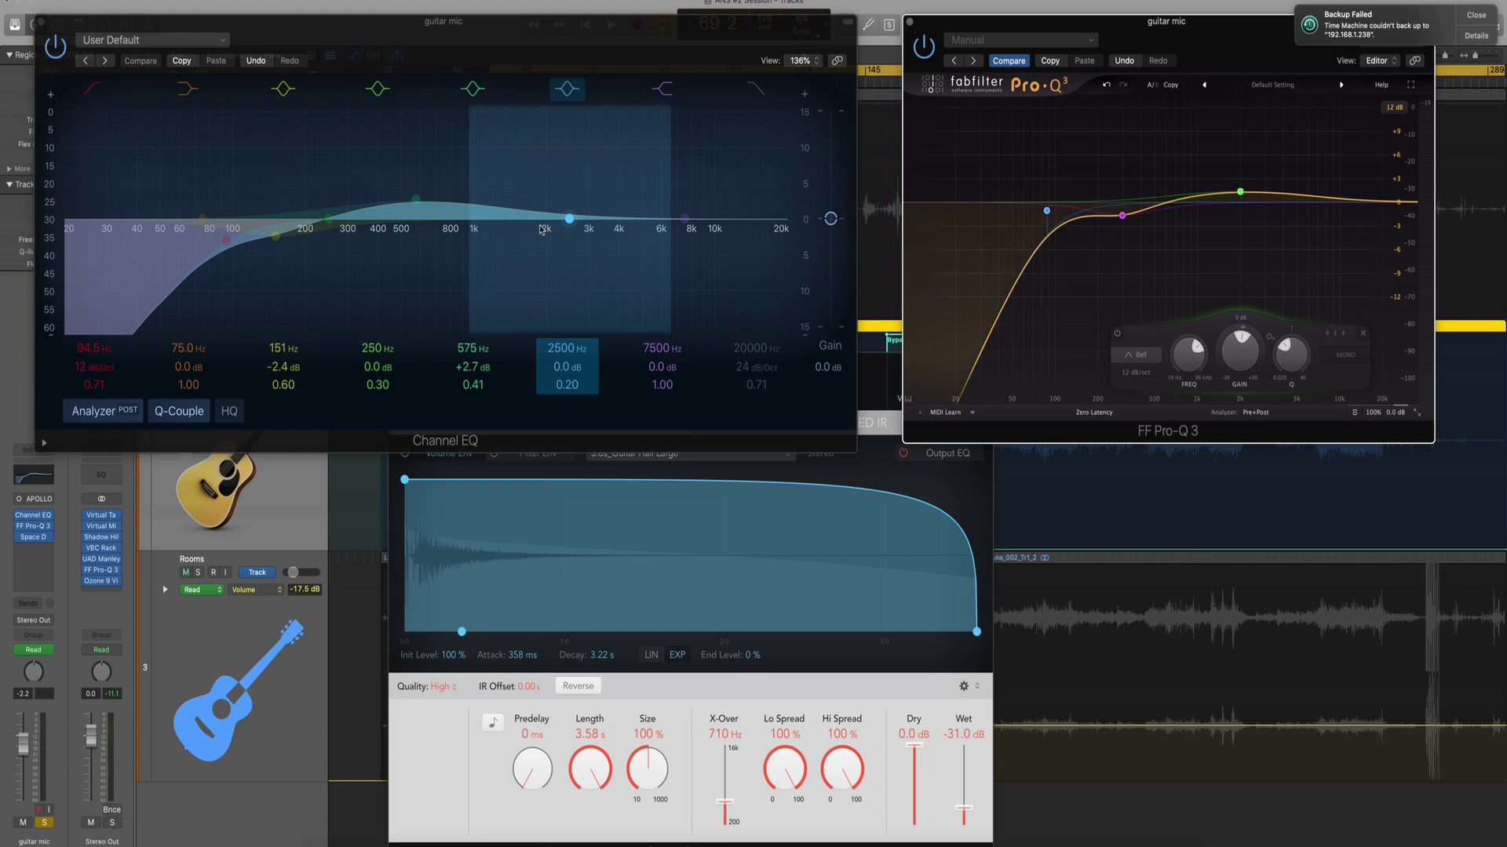
mouse_move(1238, 194)
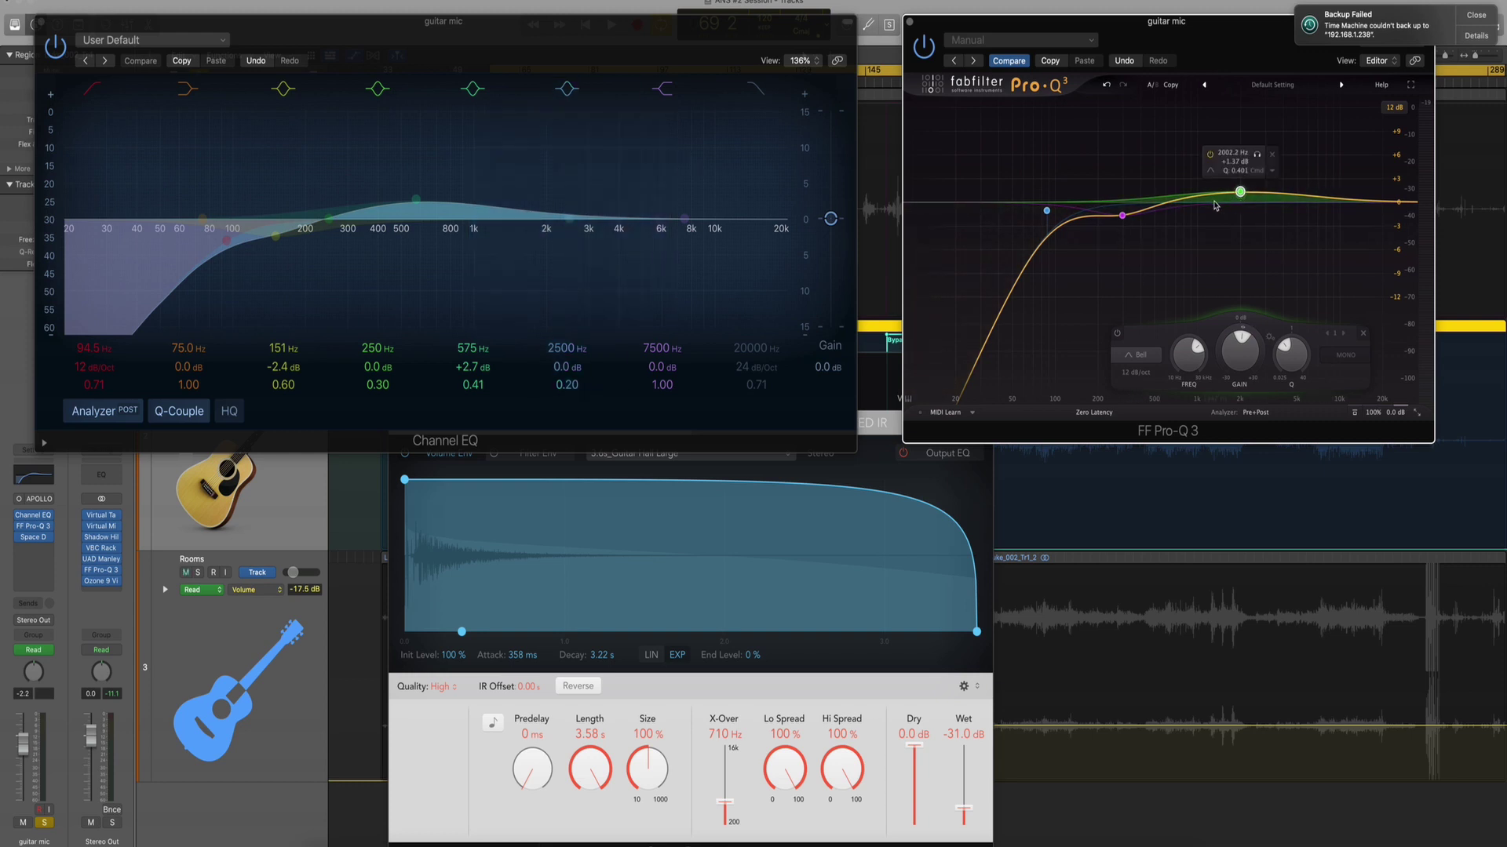
mouse_move(1167, 226)
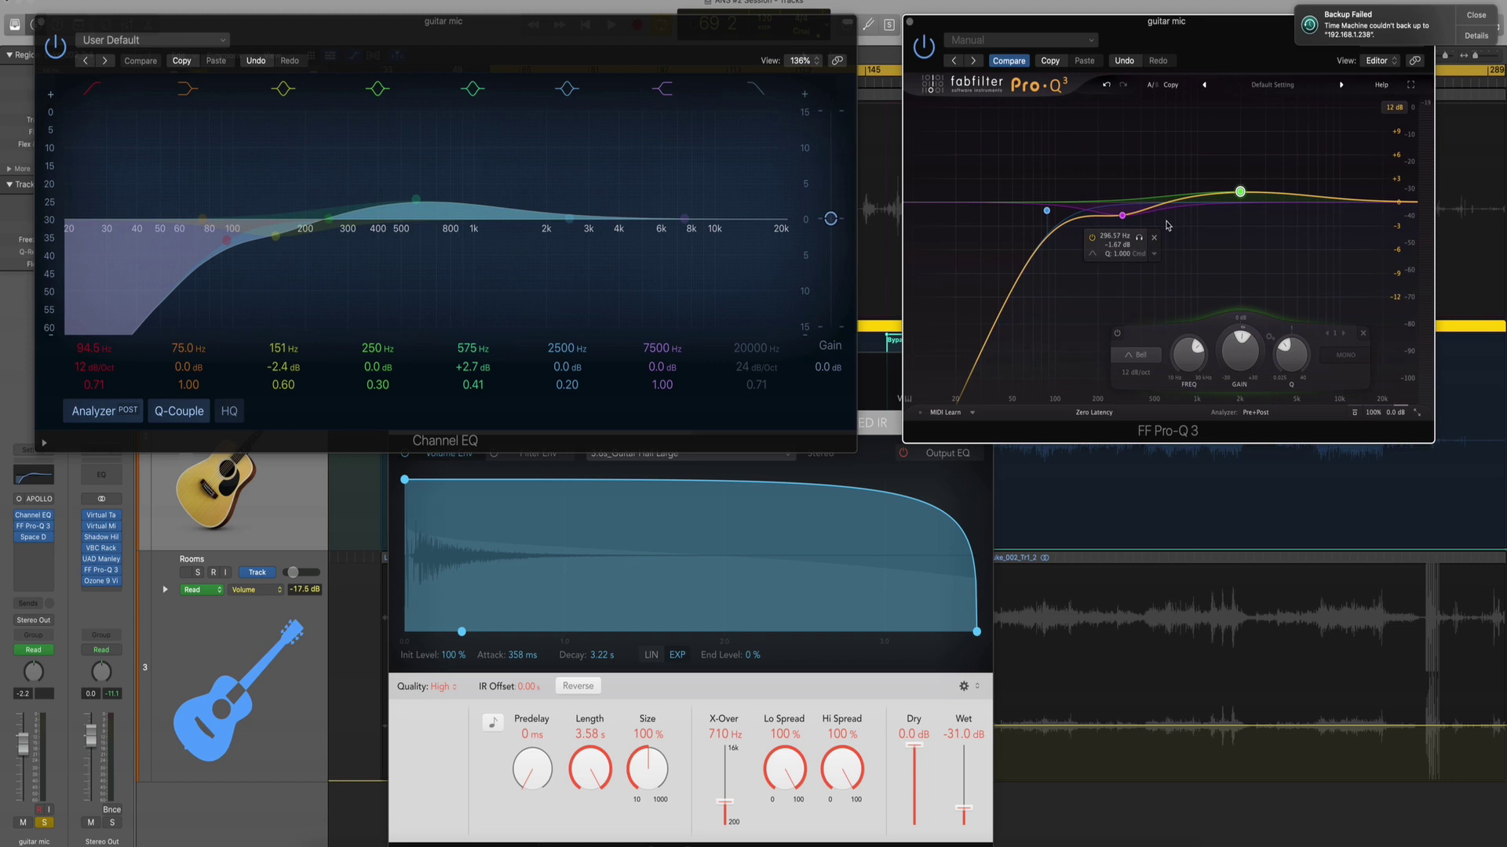
mouse_move(1280, 206)
left_click(911, 23)
Close the Channel EQ, raise the Space Designer window, and open an empty insert's plug-in list
left_click(42, 22)
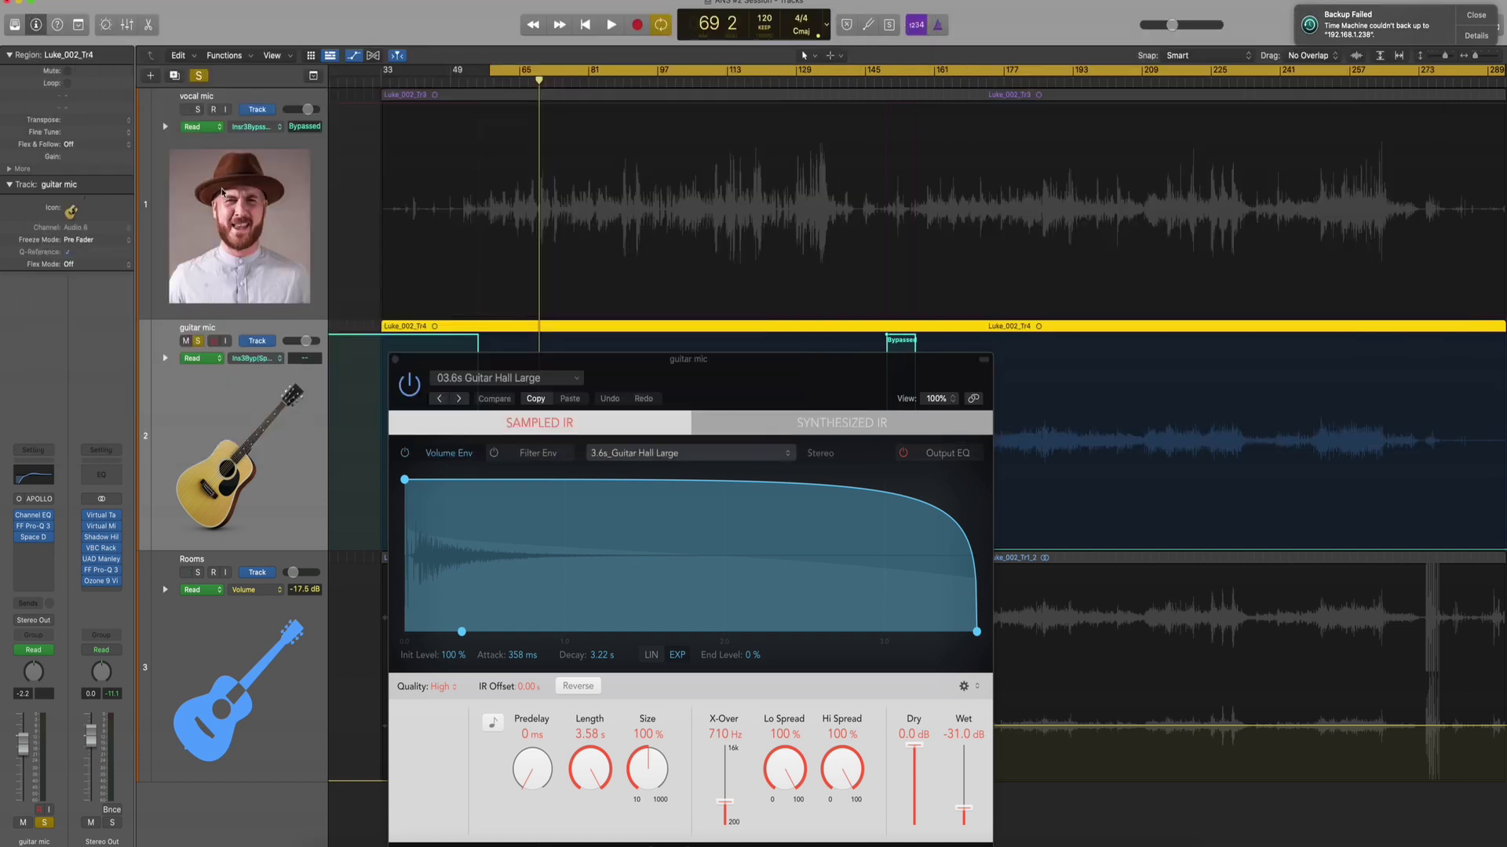
left_click_drag(612, 374, 588, 142)
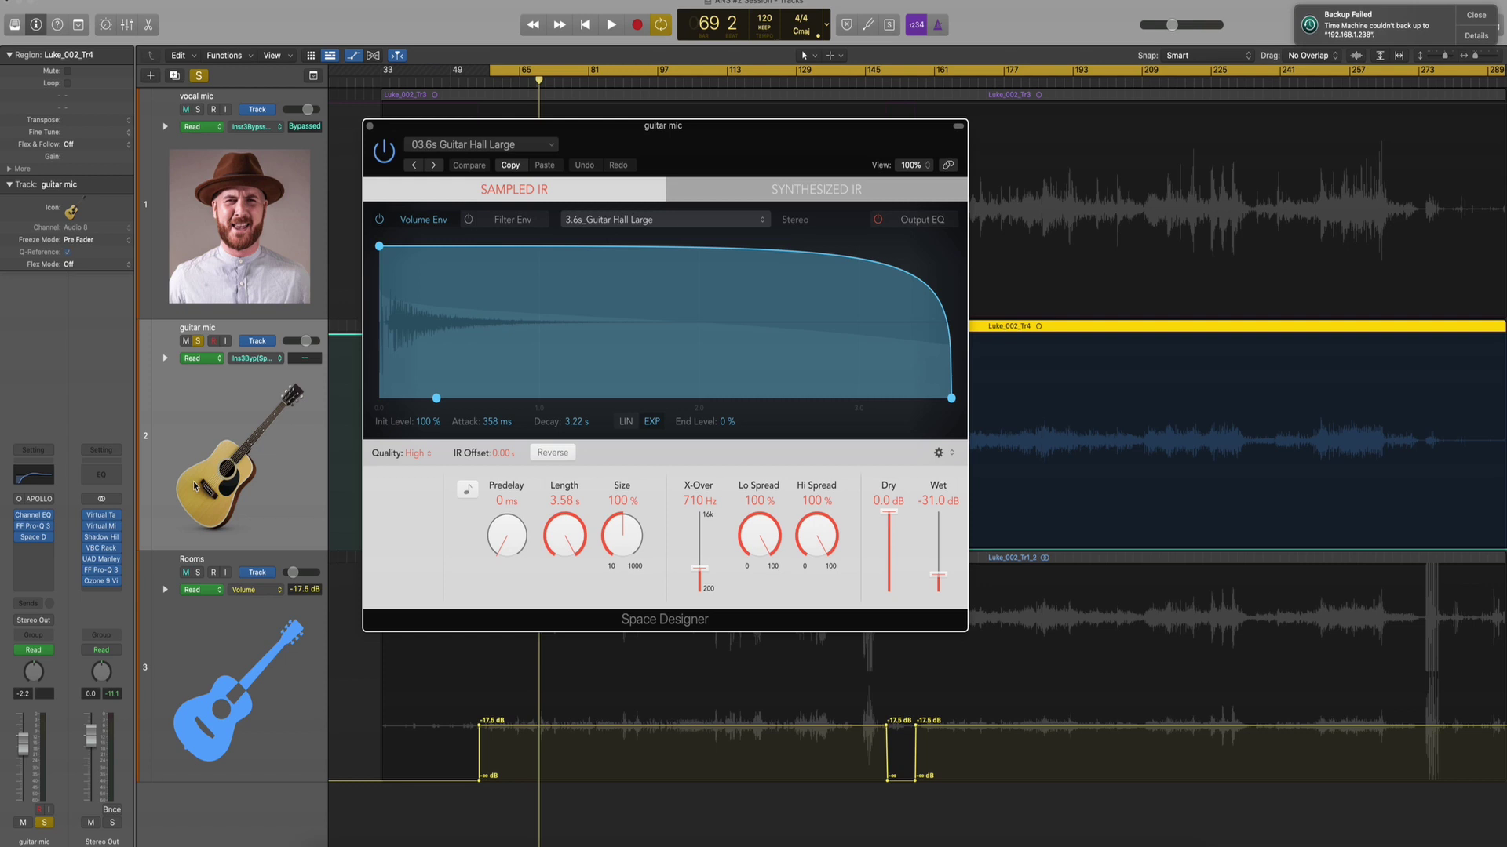
left_click(37, 561)
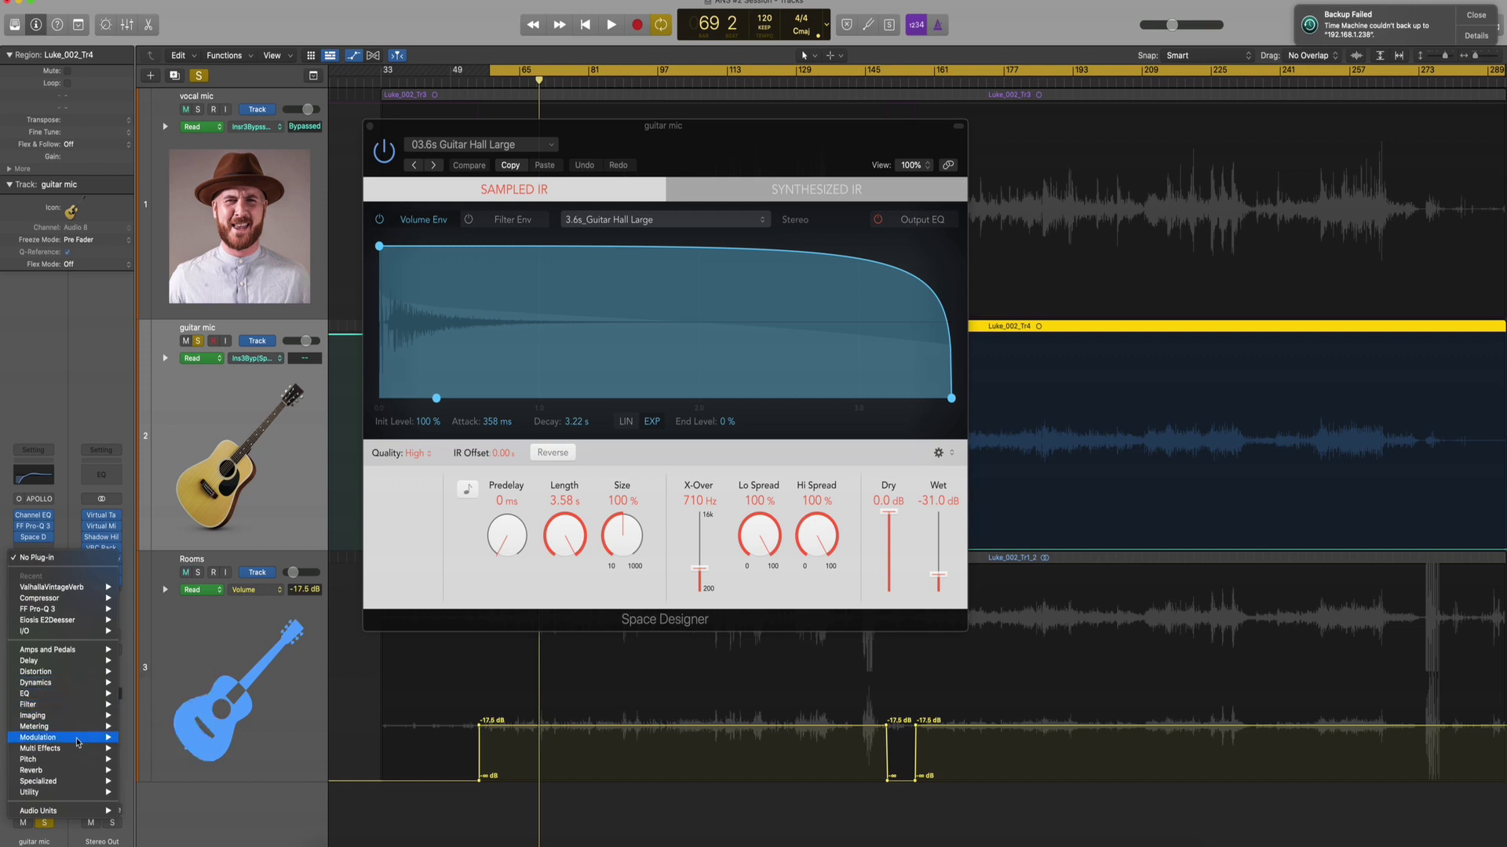
Insert a stereo Space Designer with the Large Spaces > Halls > 03.6s Guitar Hall Large preset
mouse_move(75, 772)
mouse_move(167, 802)
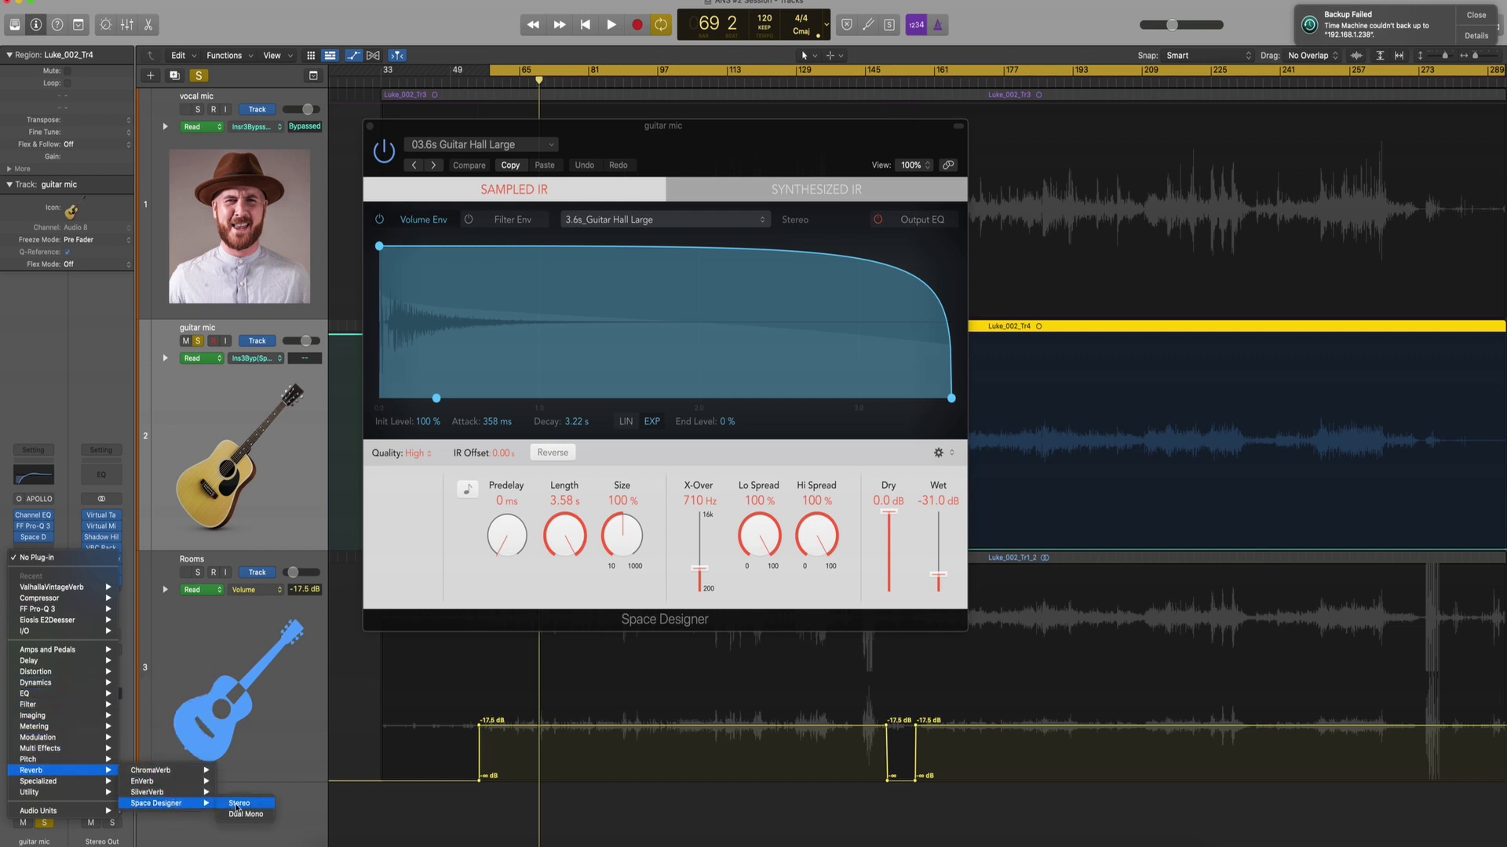
left_click(234, 804)
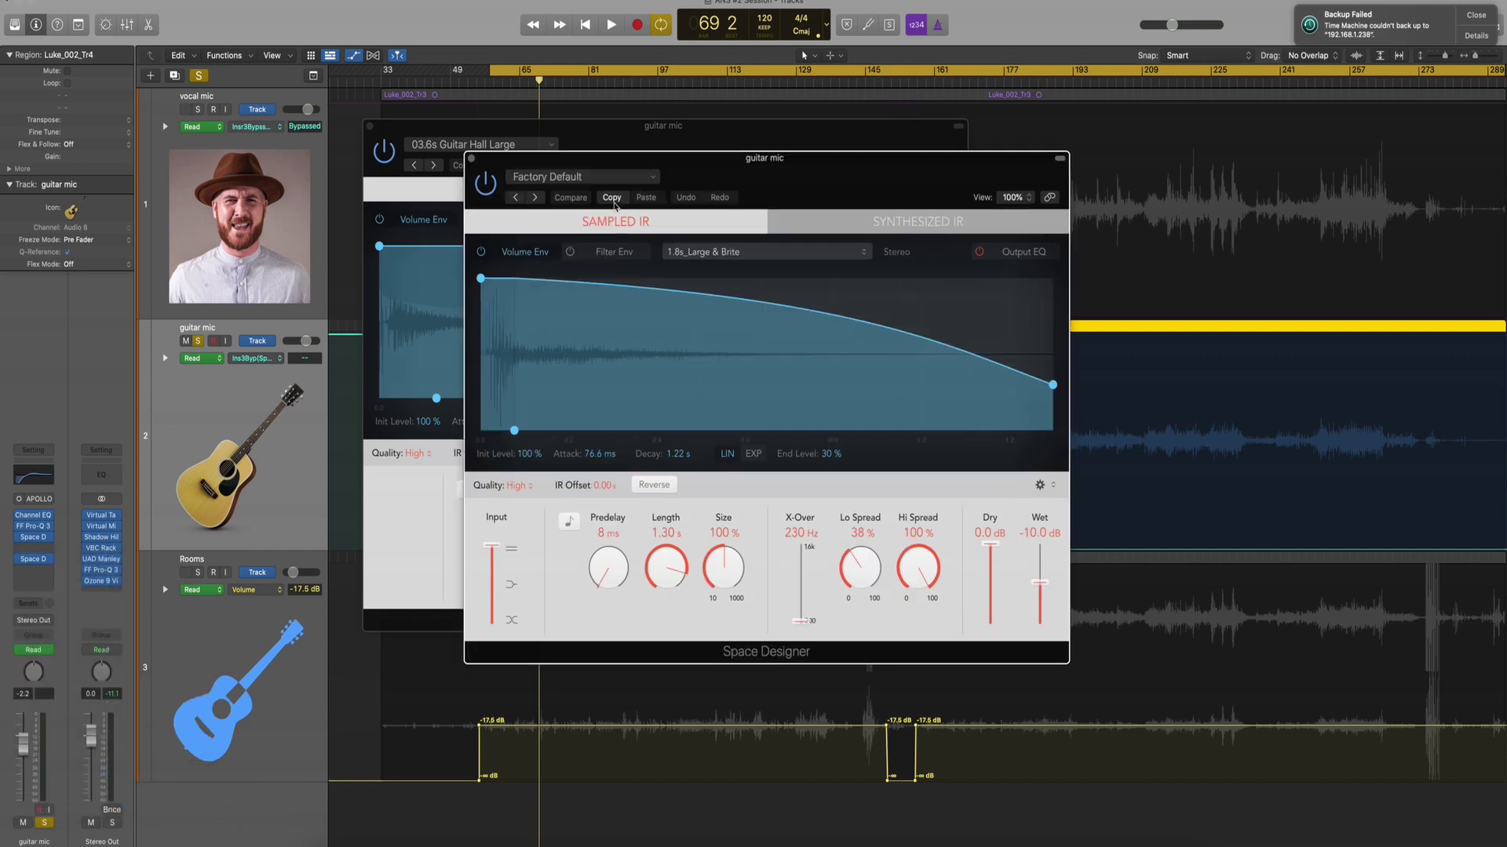
left_click(597, 177)
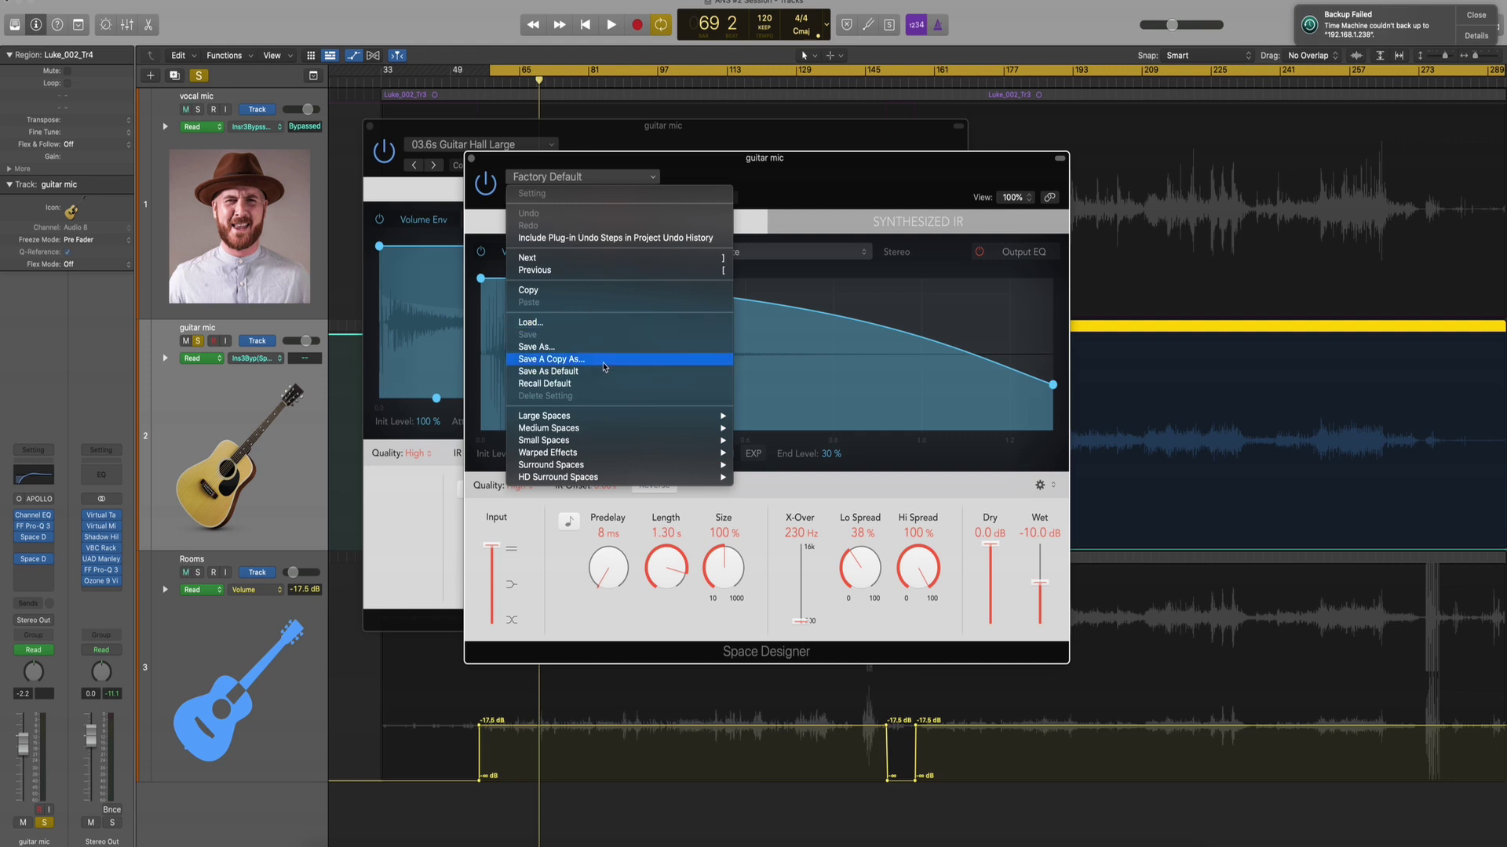
mouse_move(683, 417)
mouse_move(763, 429)
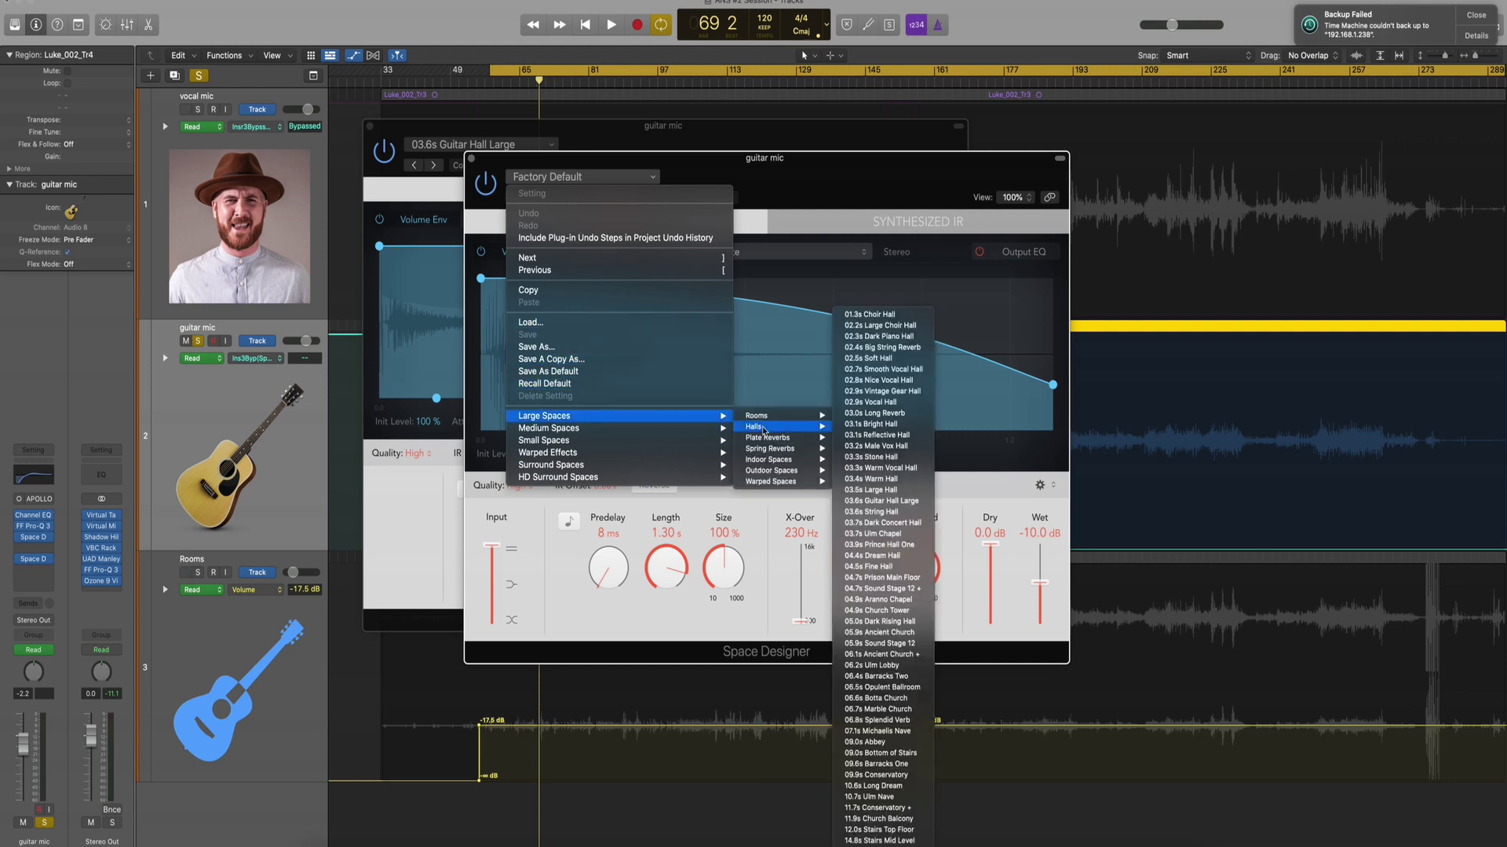
left_click(887, 501)
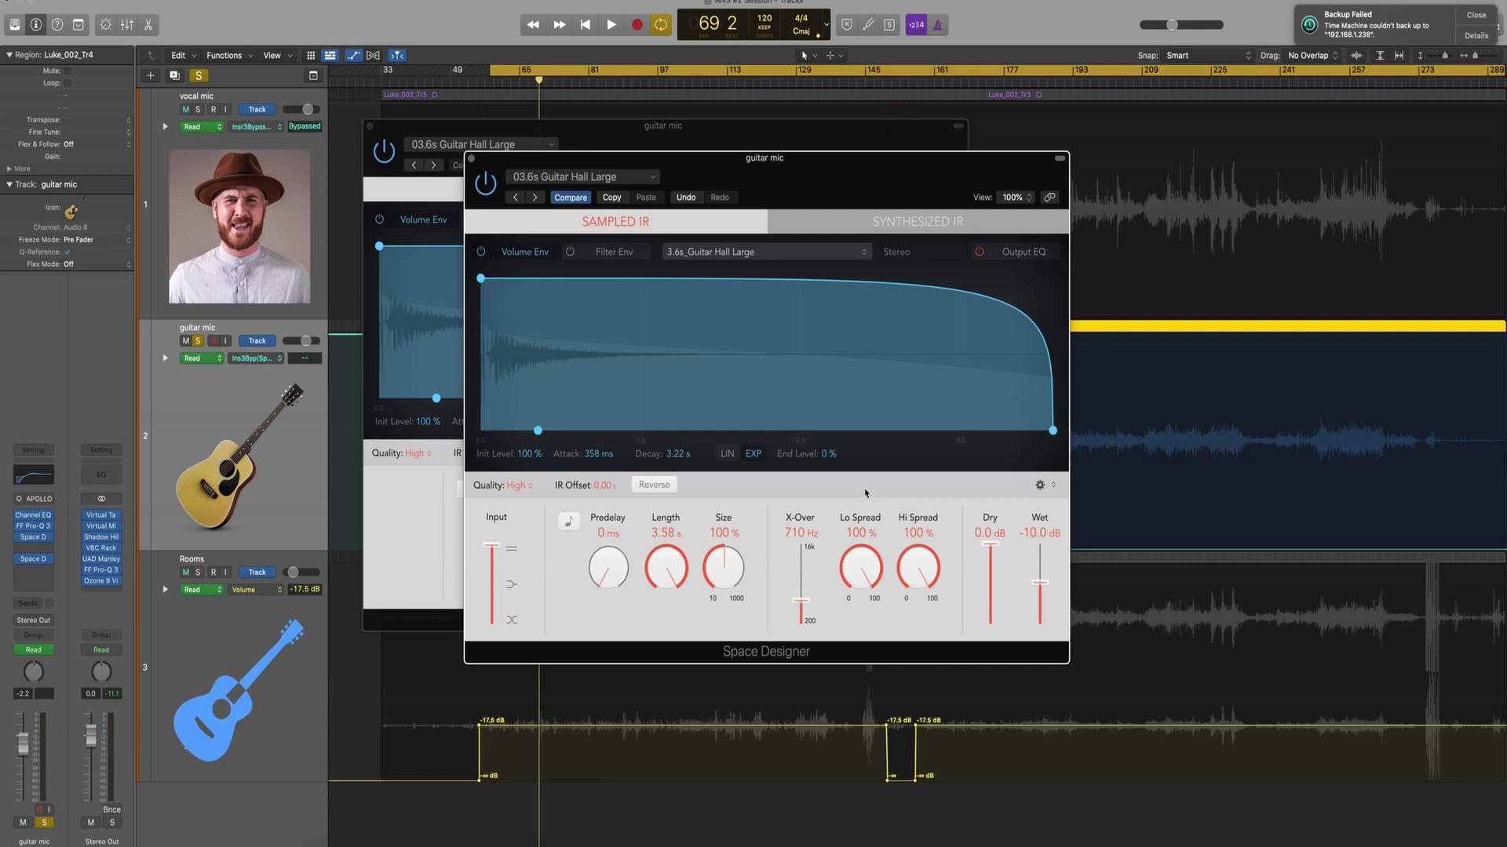
left_click(471, 159)
Play the guitar comparing the Space Designer off and on, then stop and select vocal mic
left_click(18, 559)
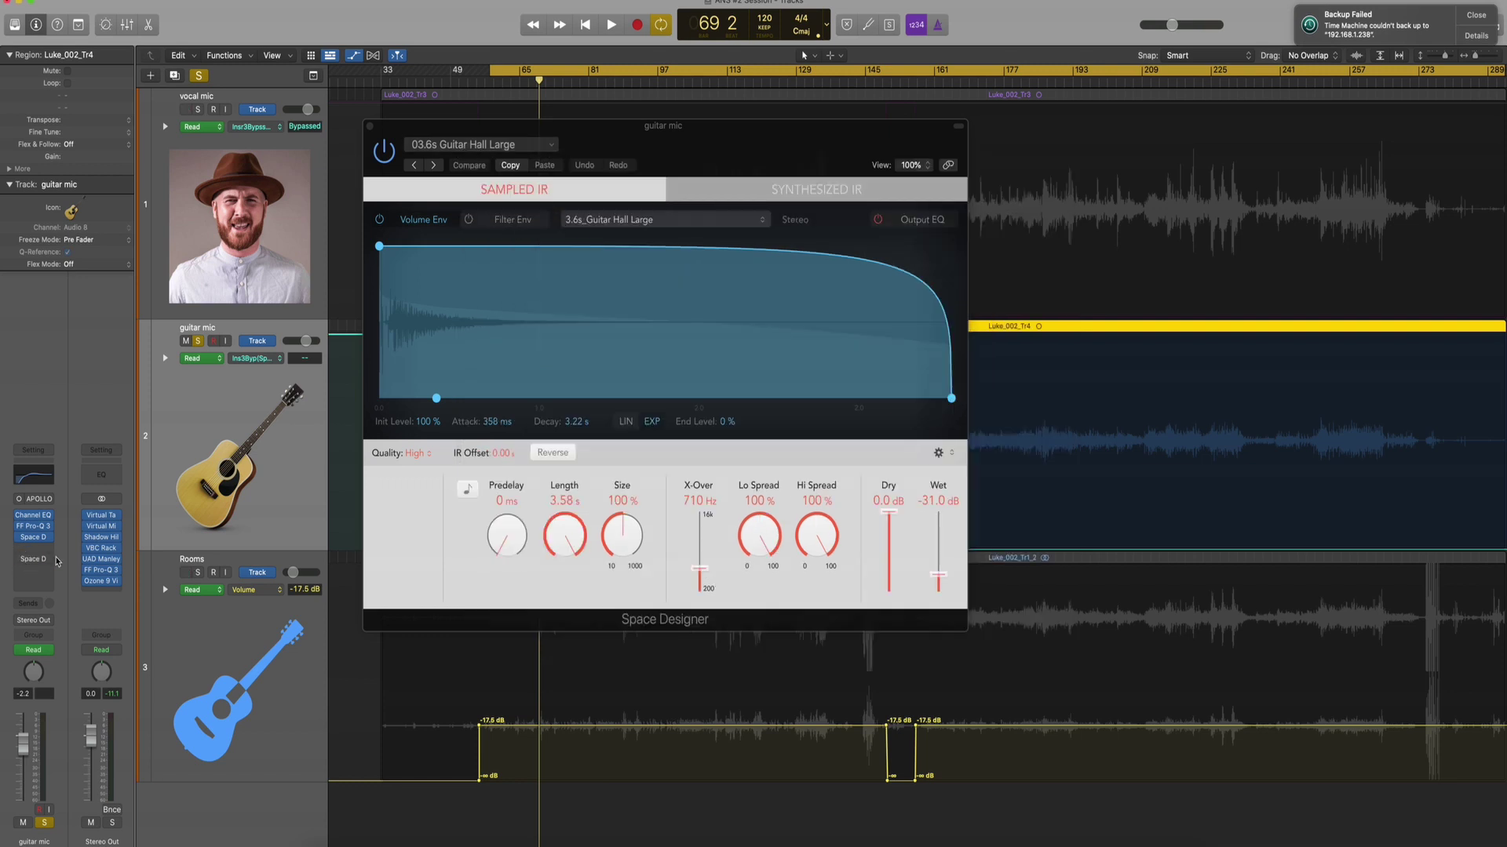
mouse_move(18, 539)
left_click(20, 538)
key("space")
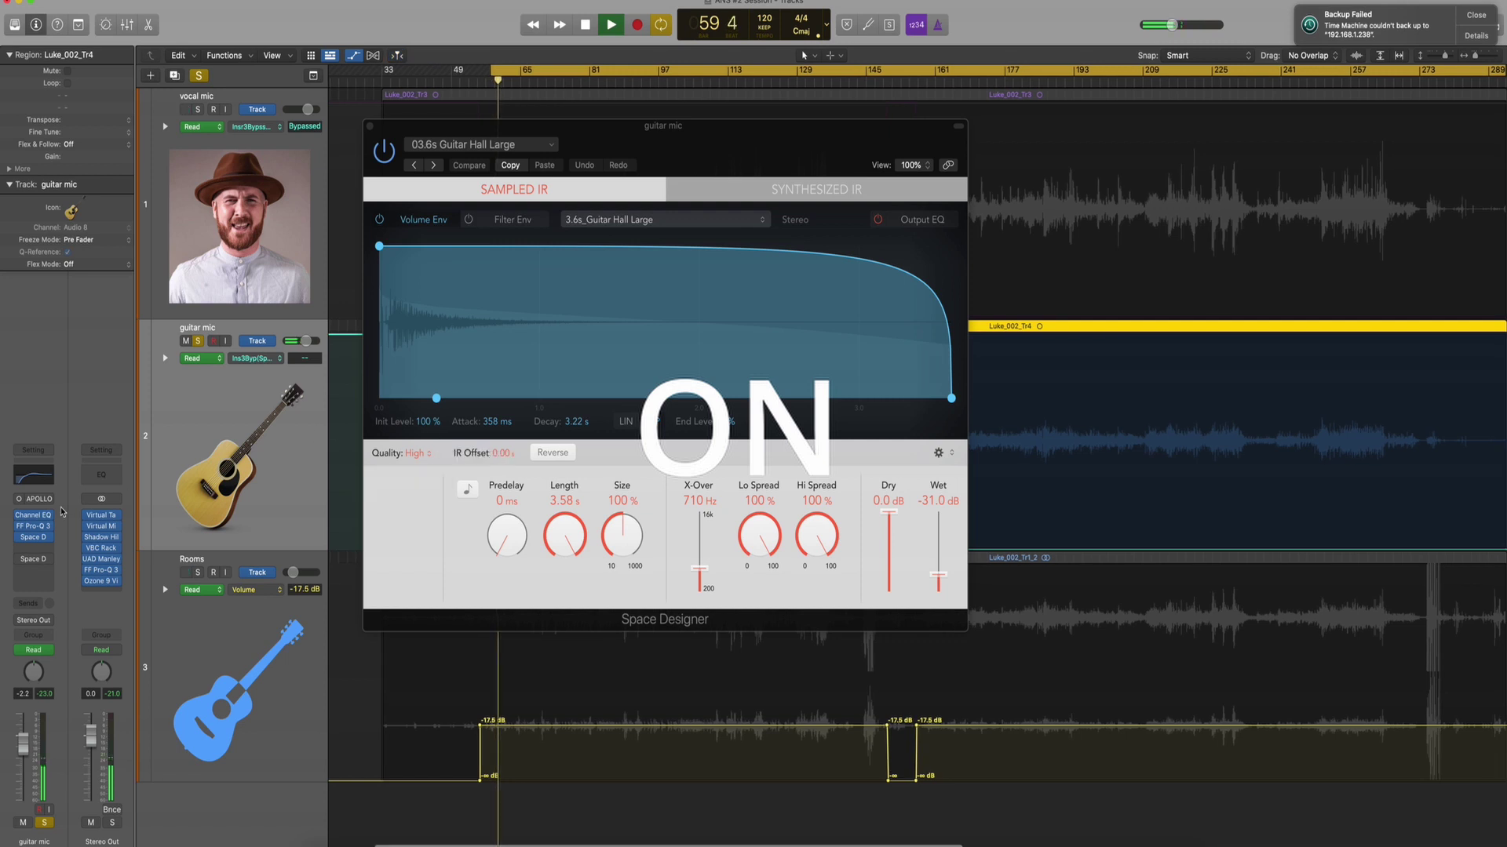
left_click(20, 538)
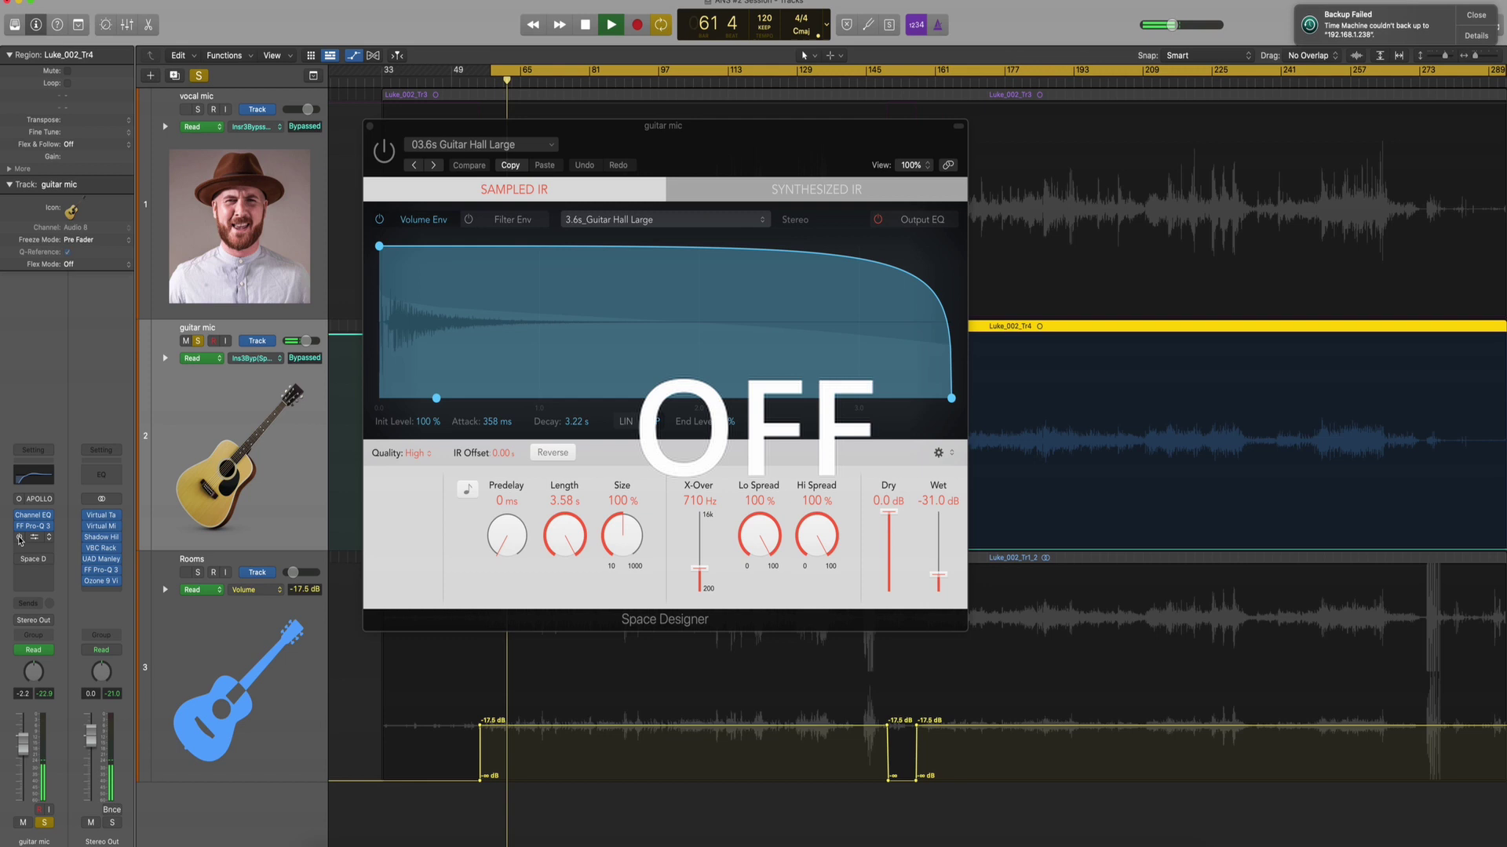
left_click(19, 538)
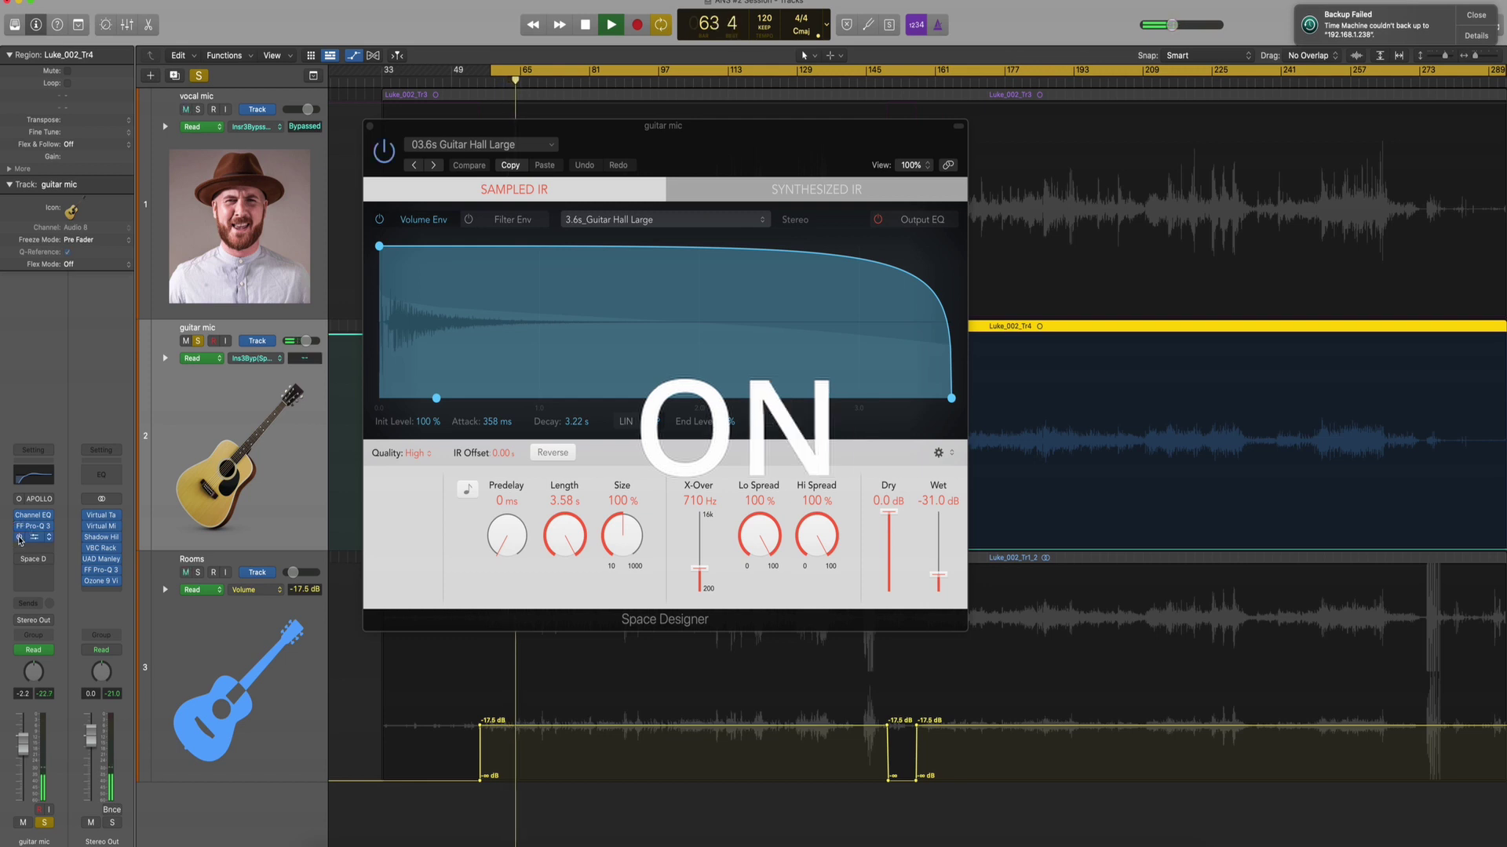
key("space")
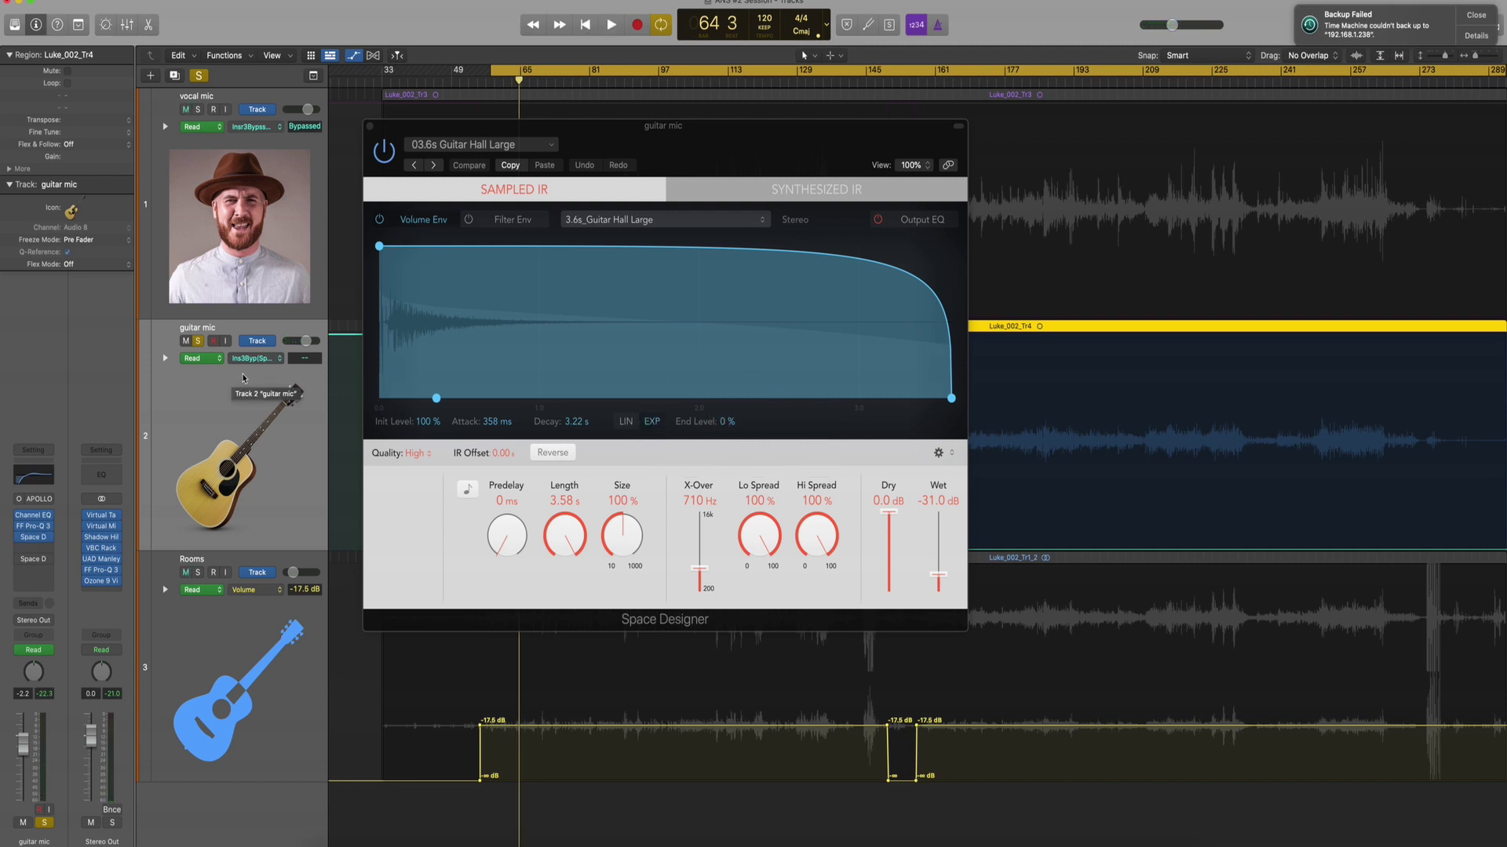
key("Up")
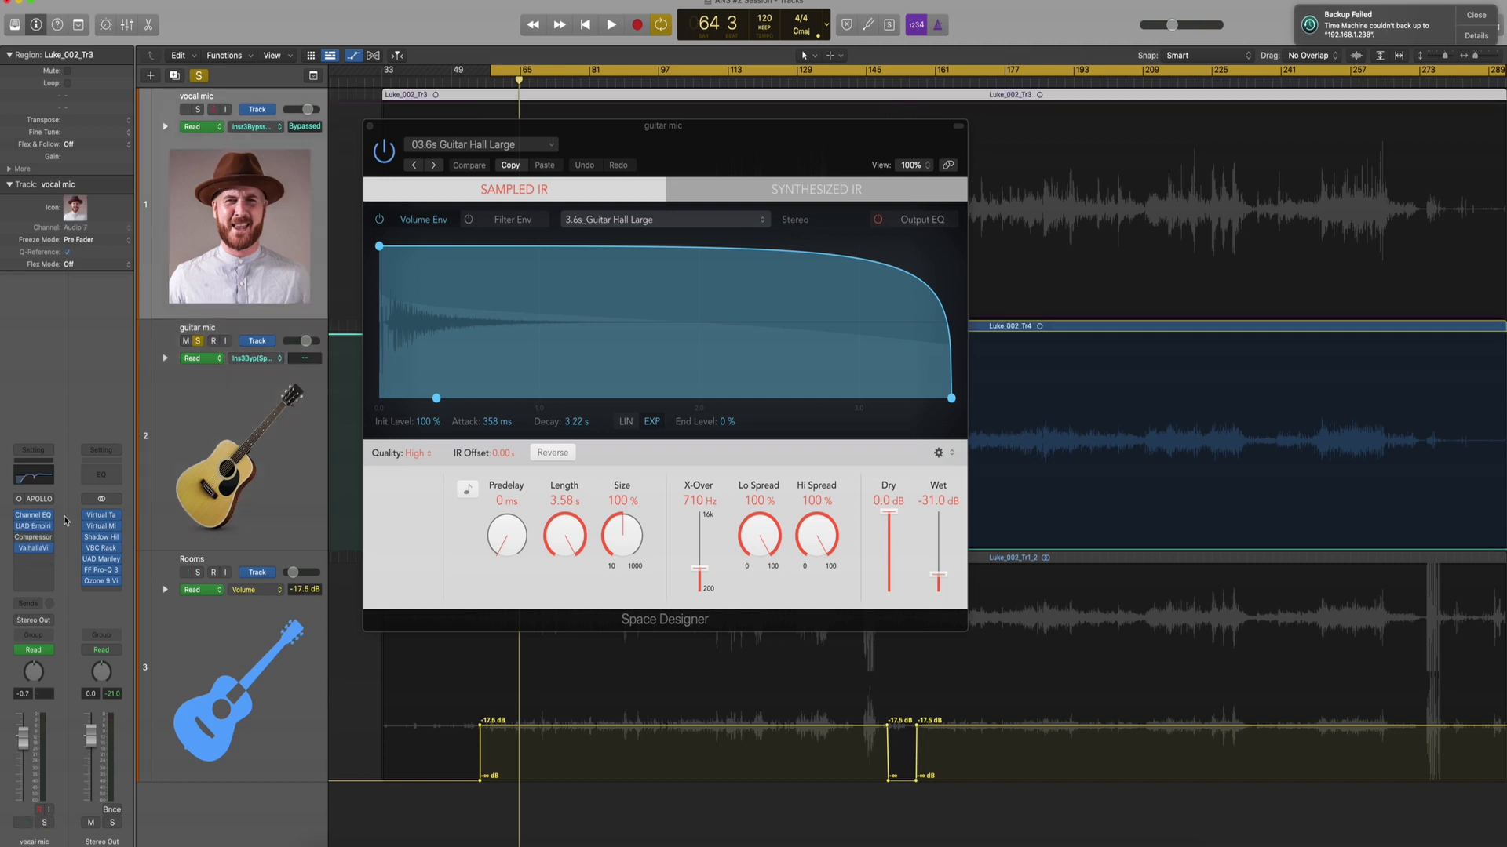
mouse_move(30, 549)
left_click(370, 125)
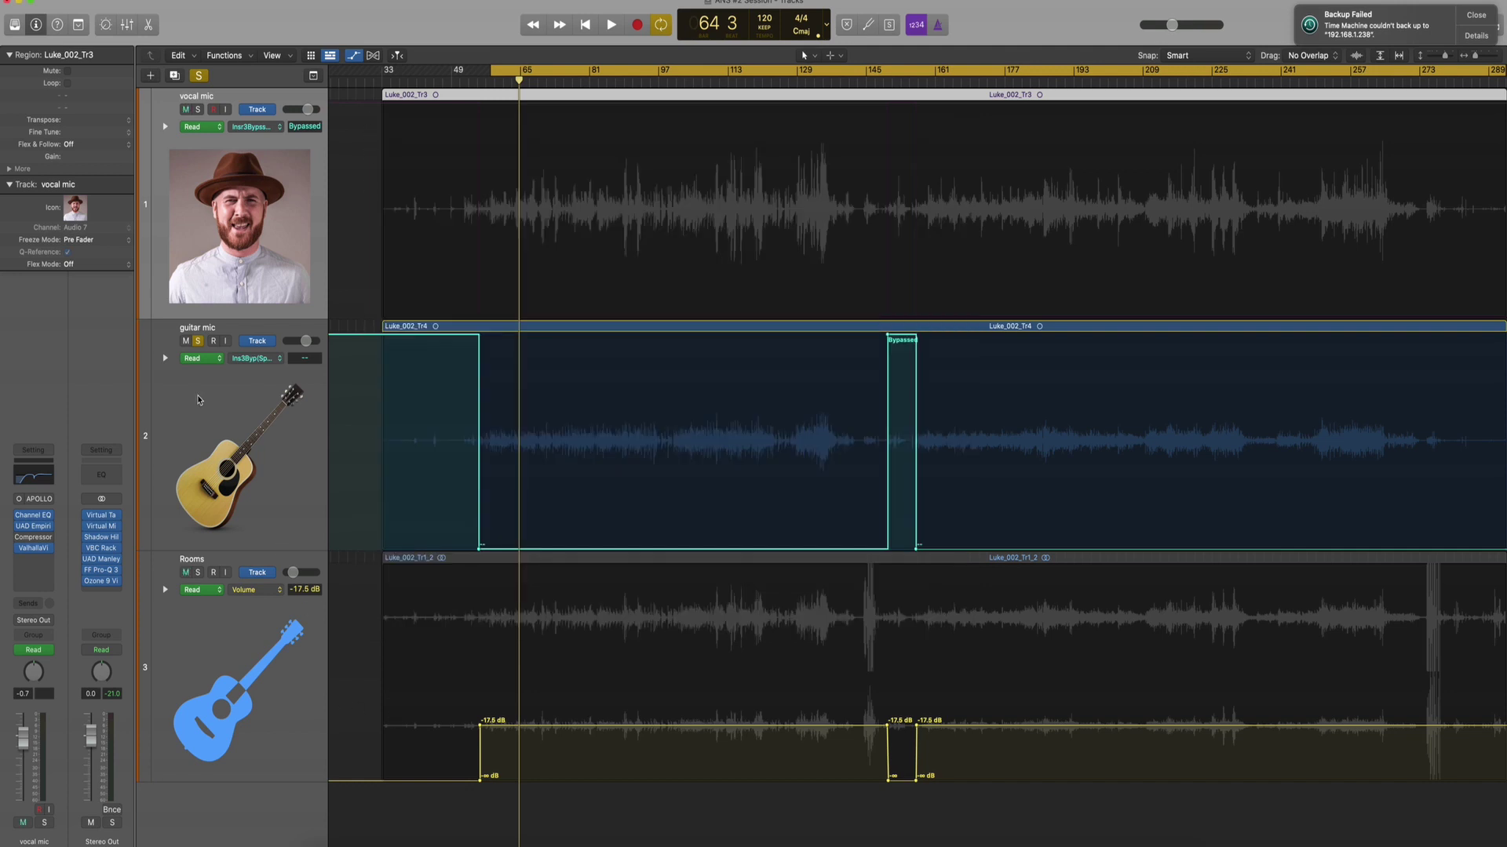
Unsolo the guitar, then open and arrange the Rooms Channel EQ and Distressor, closing the EQ
left_click(198, 341)
left_click(196, 578)
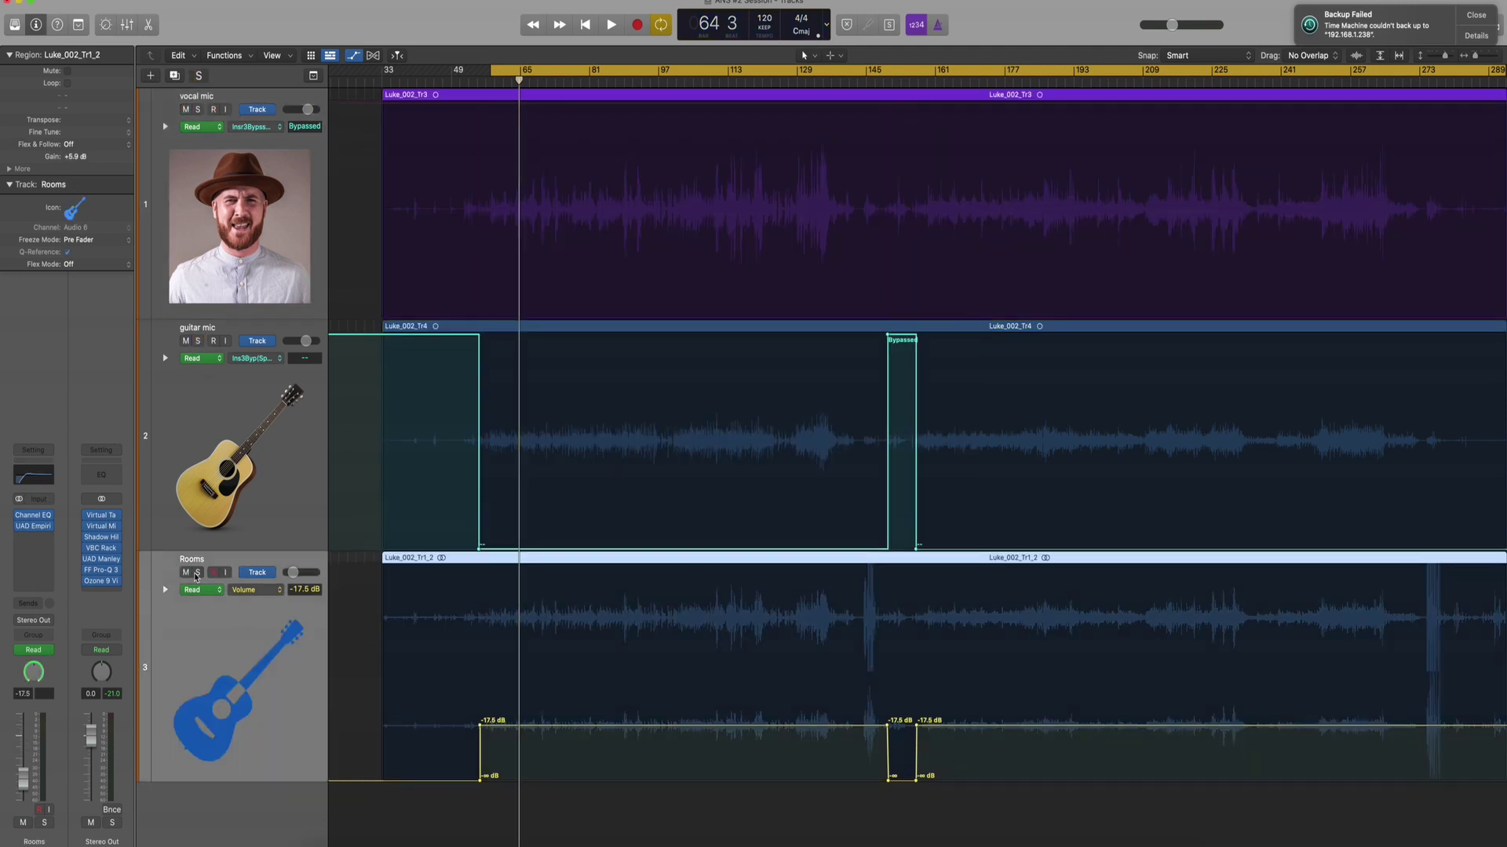
left_click(33, 518)
left_click(33, 527)
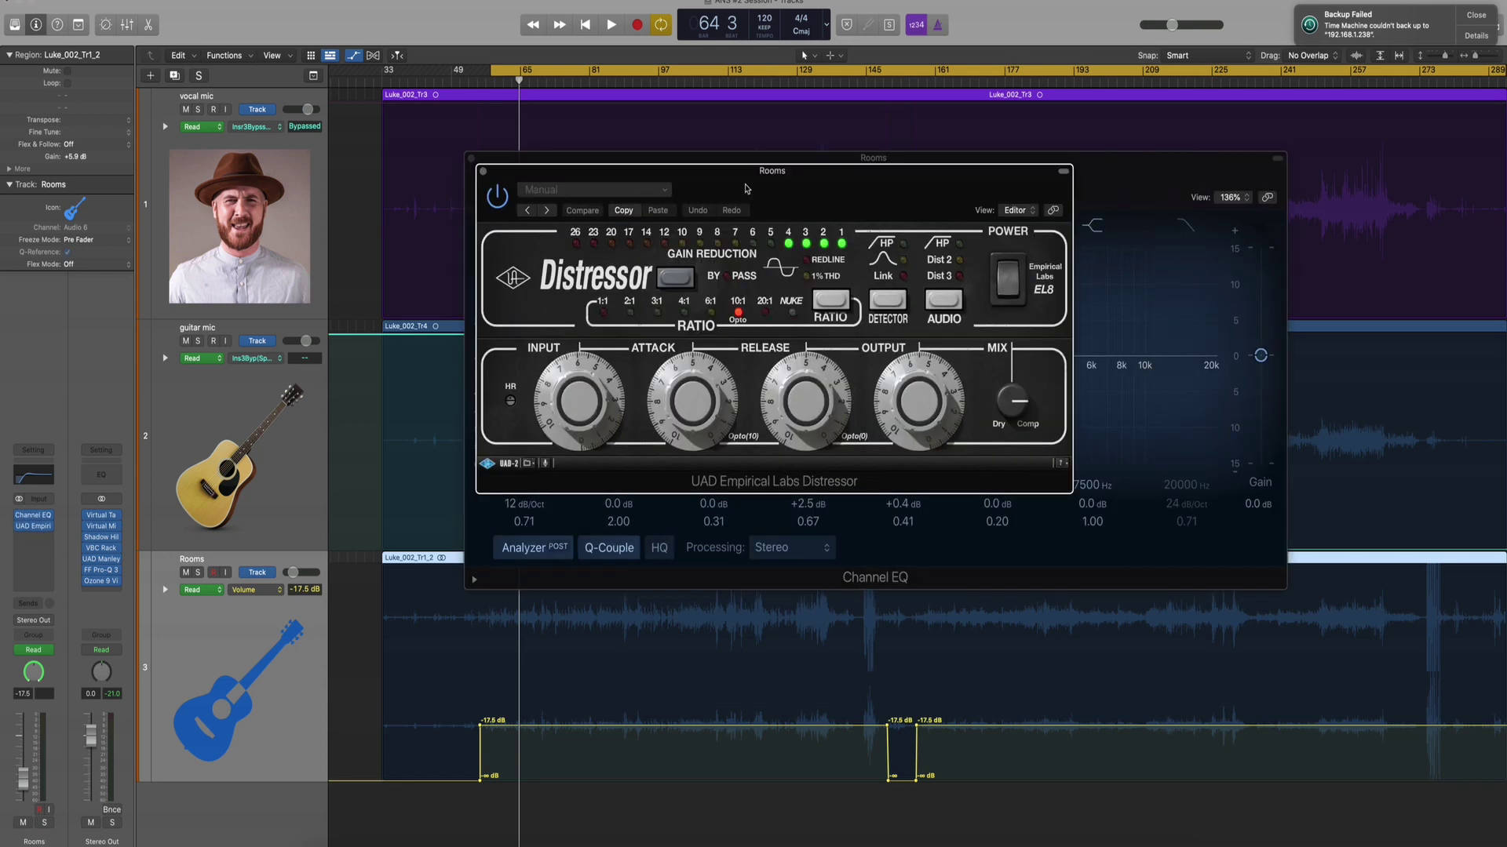
left_click_drag(745, 188, 1093, 502)
left_click_drag(801, 168, 439, 11)
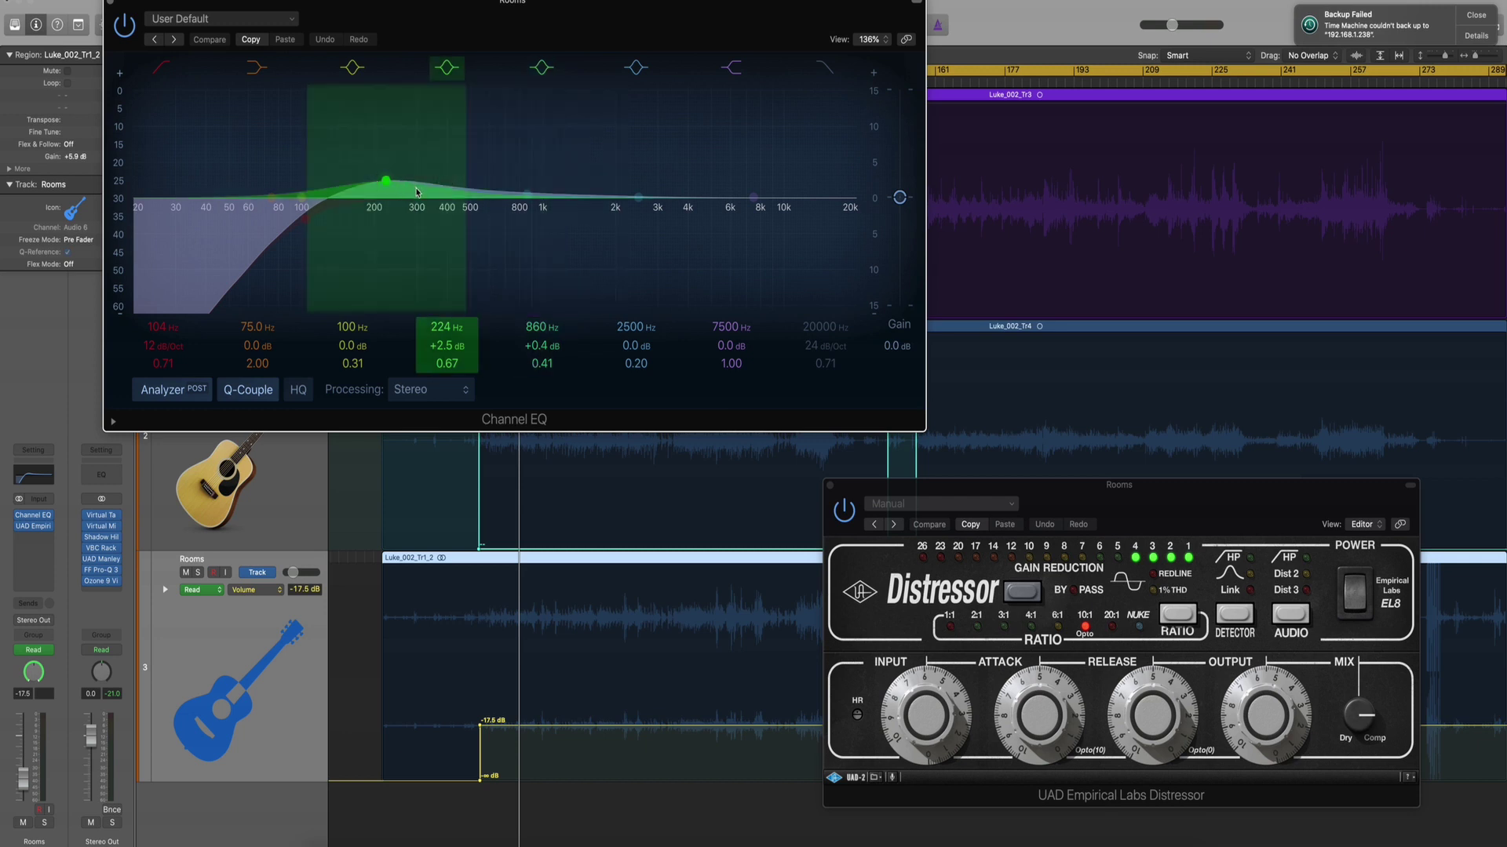
left_click(111, 3)
Play the Rooms track soloed through its active Distressor, then stop playback
left_click_drag(1108, 492, 864, 235)
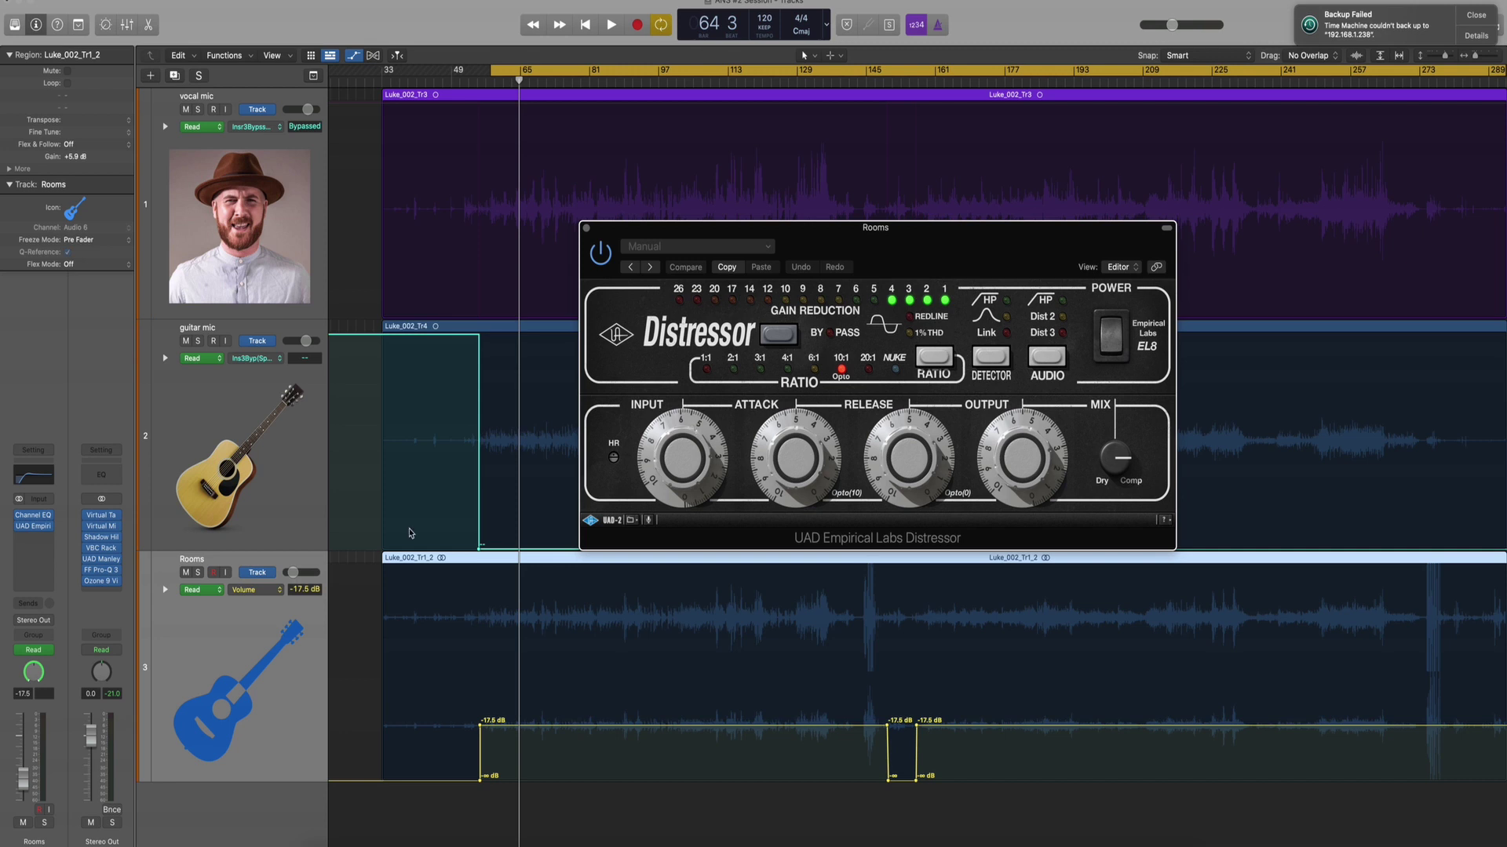
key("space")
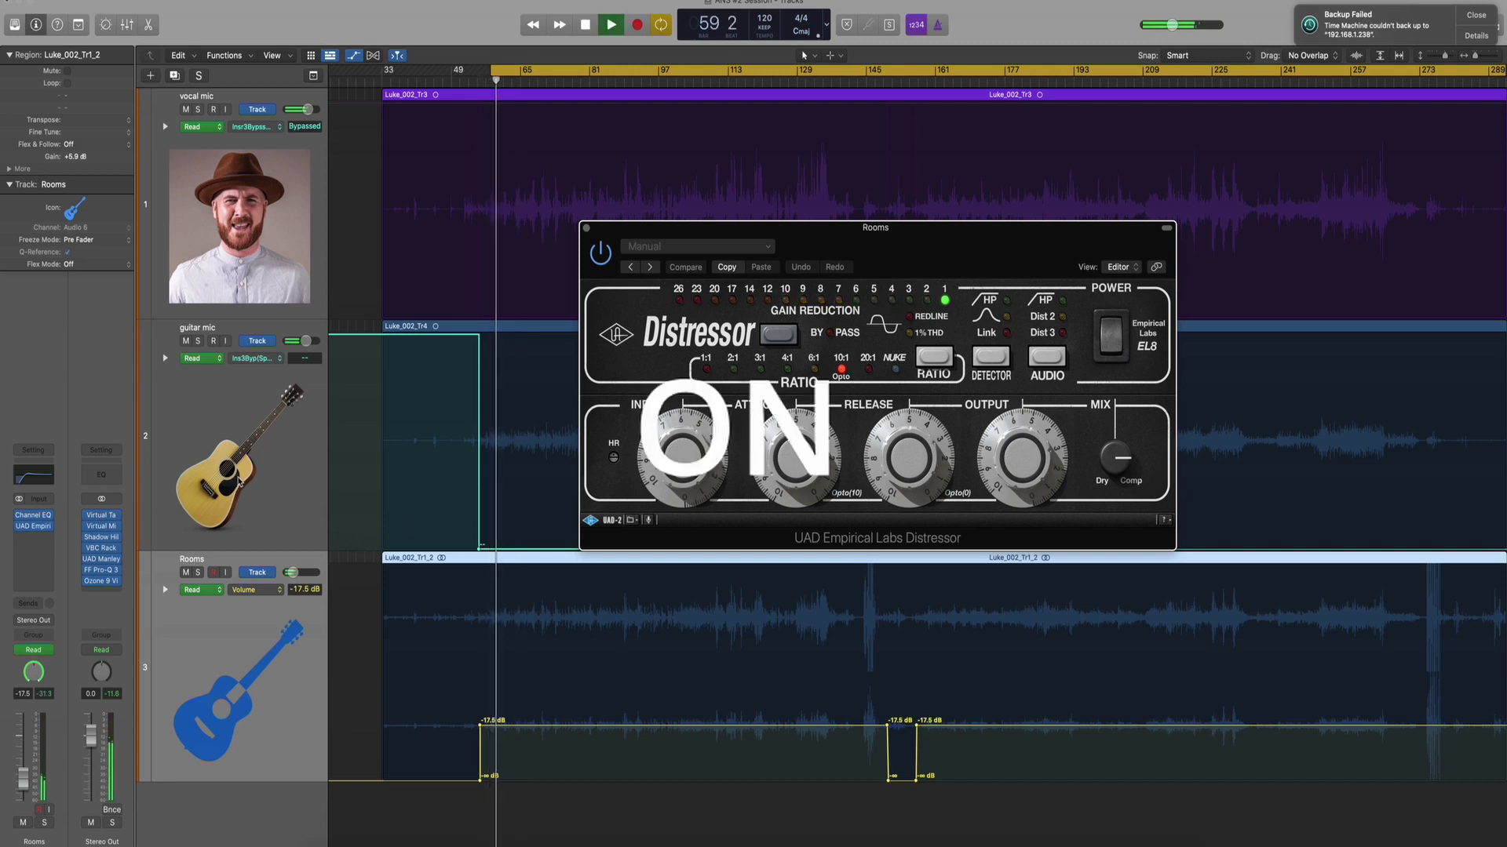
left_click(198, 572)
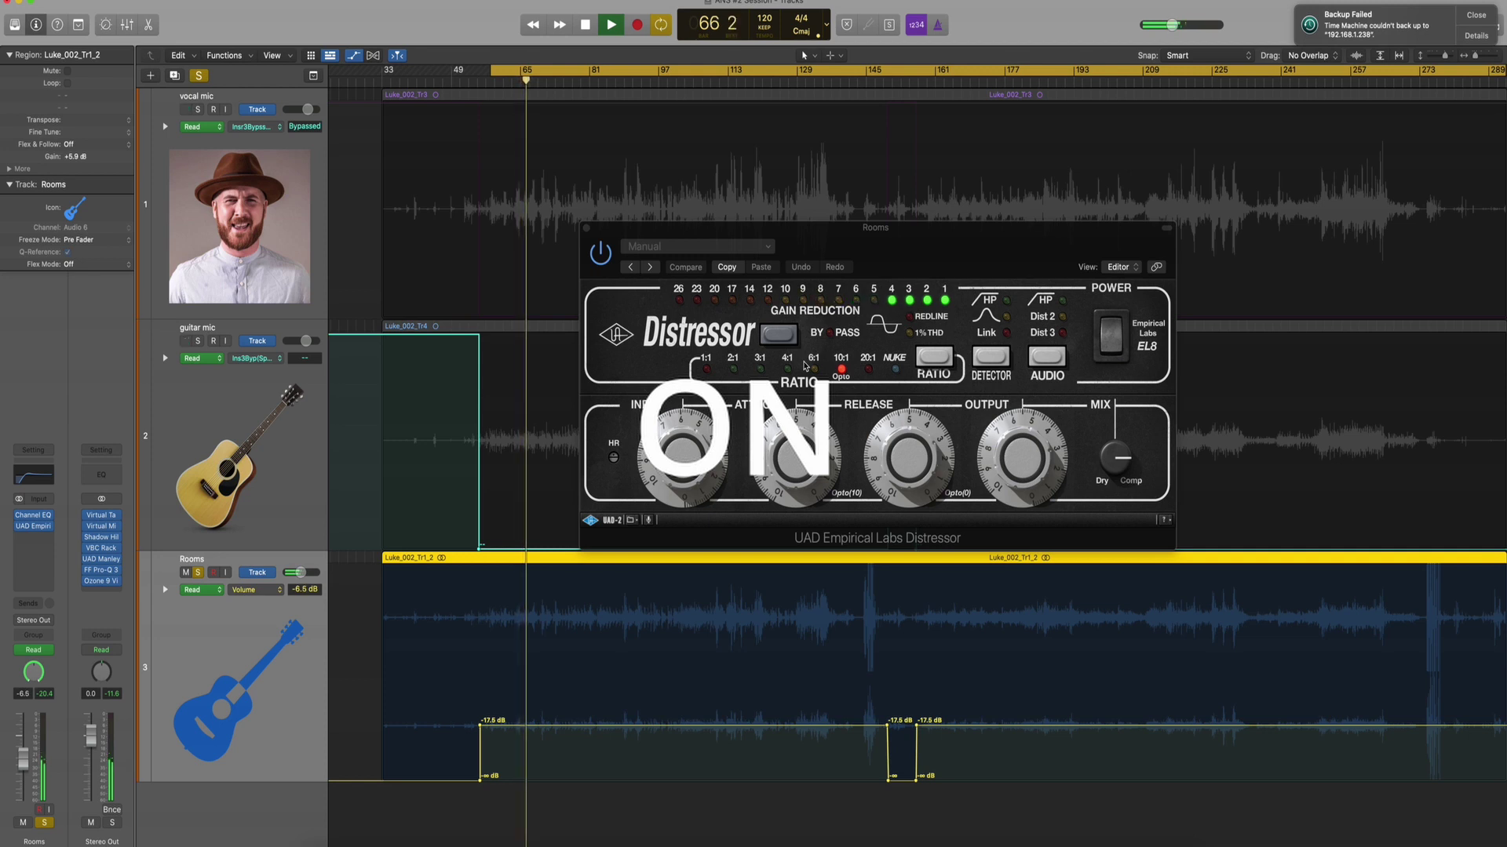
key("space")
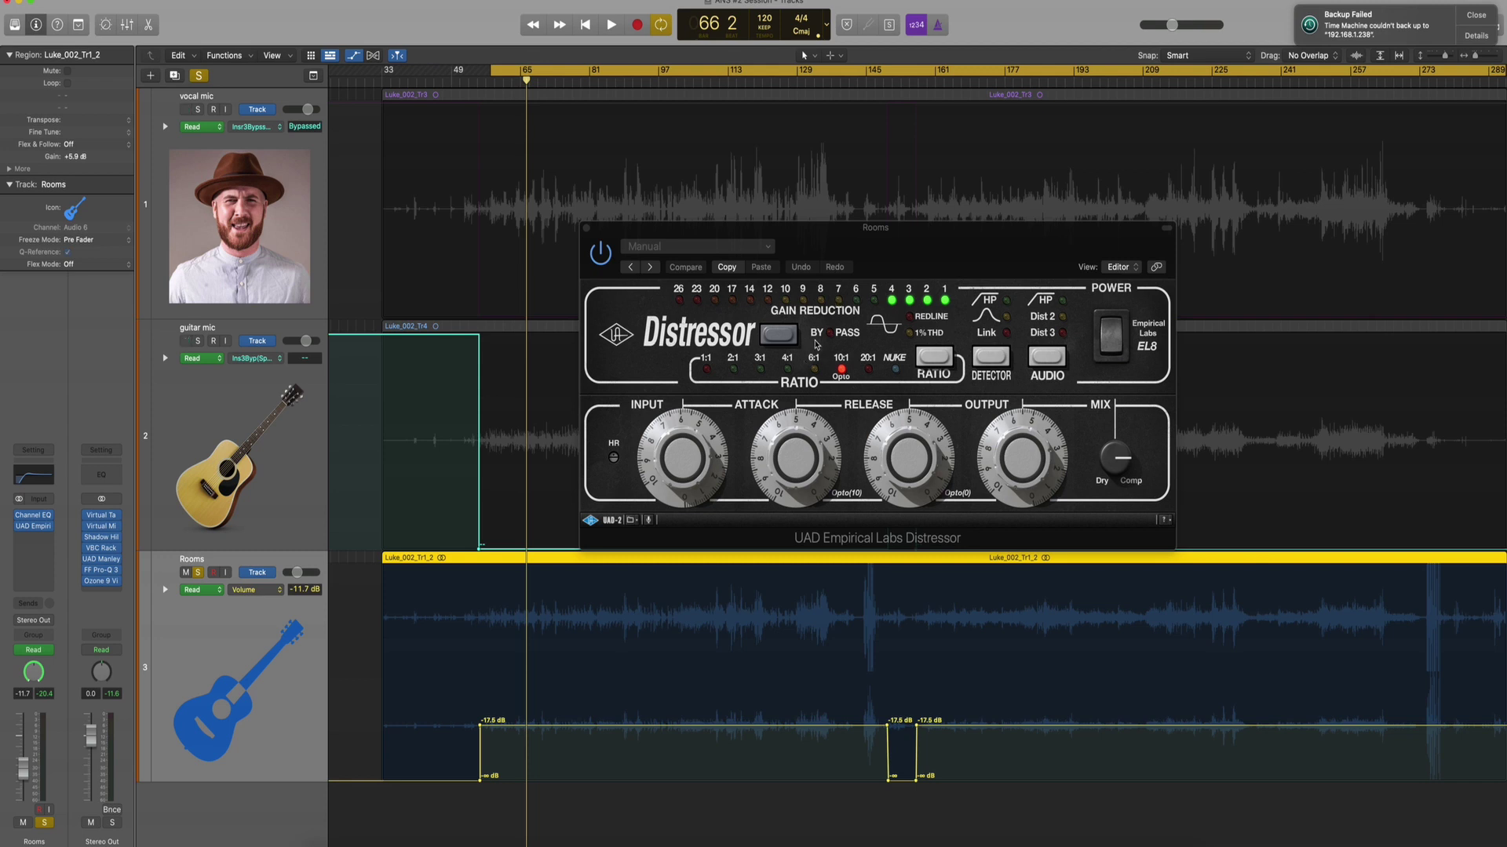
Open the vocal mic's Distressor and stack it above the Rooms Distressor window
left_click(303, 262)
left_click(33, 526)
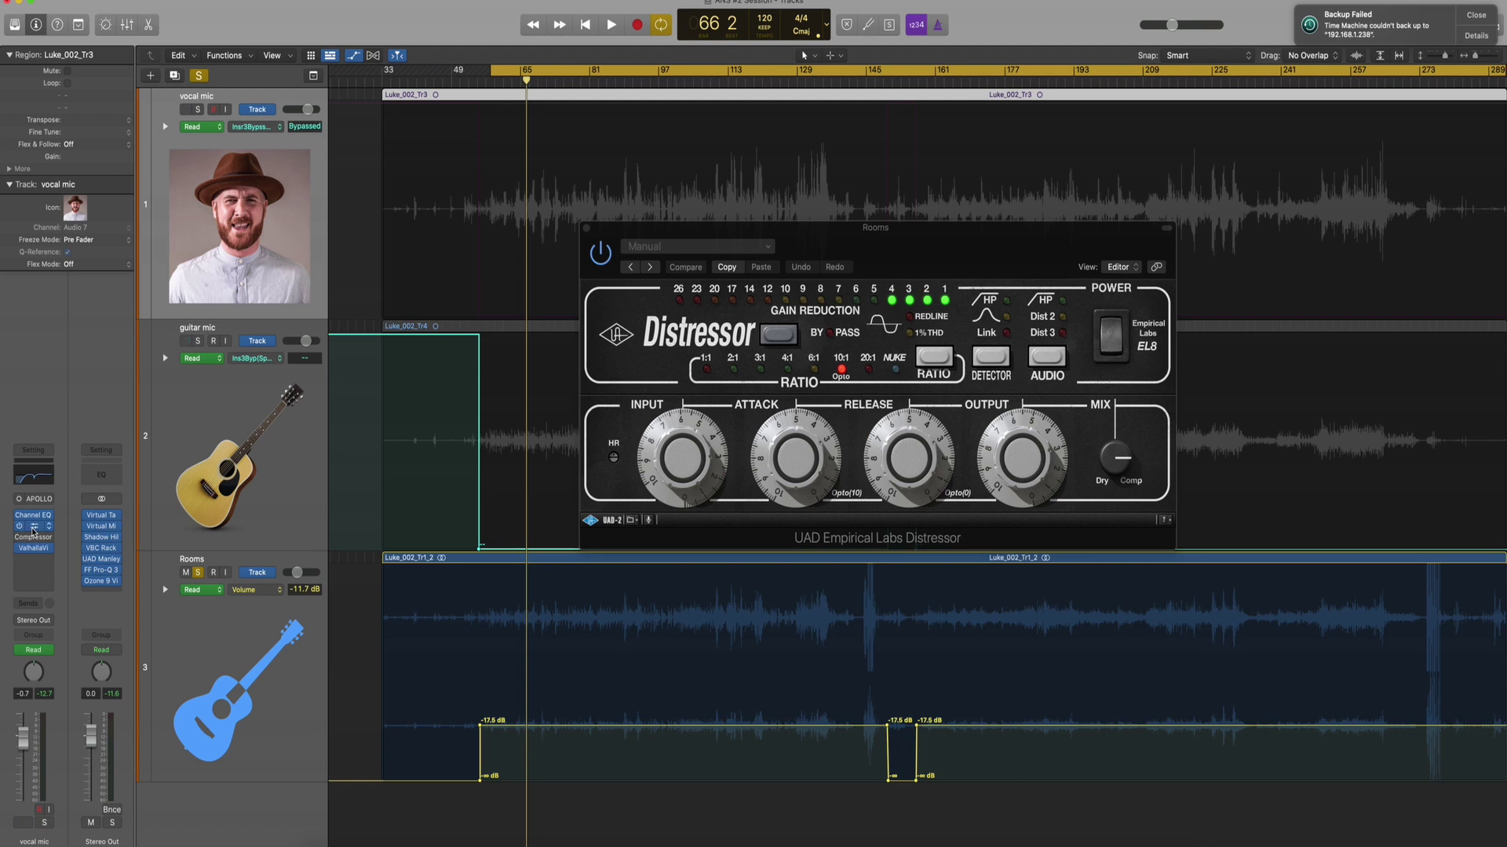
left_click_drag(877, 186, 649, 68)
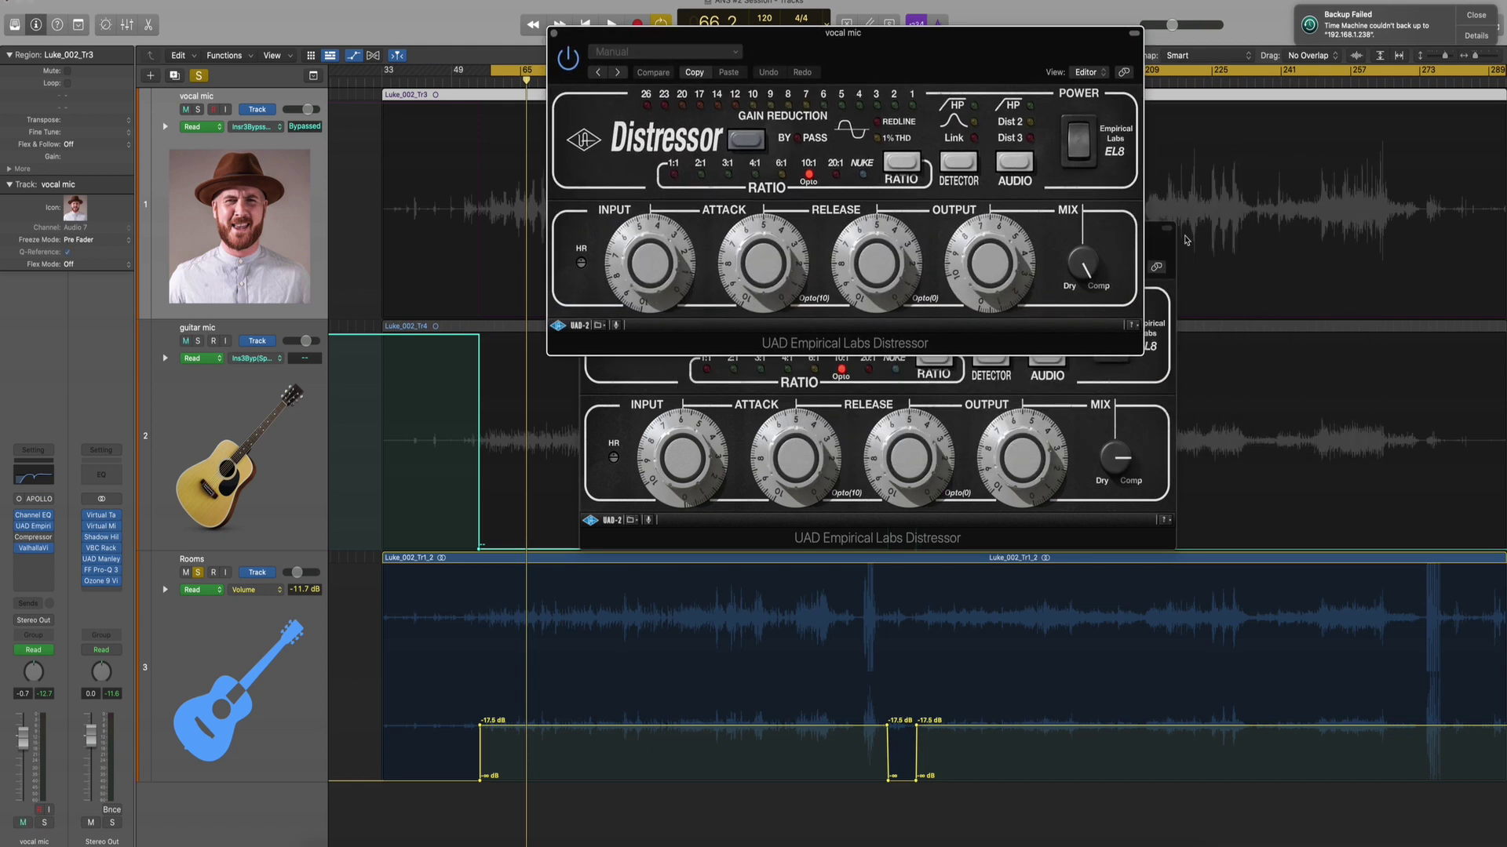
left_click(1167, 256)
left_click_drag(1167, 255, 1141, 419)
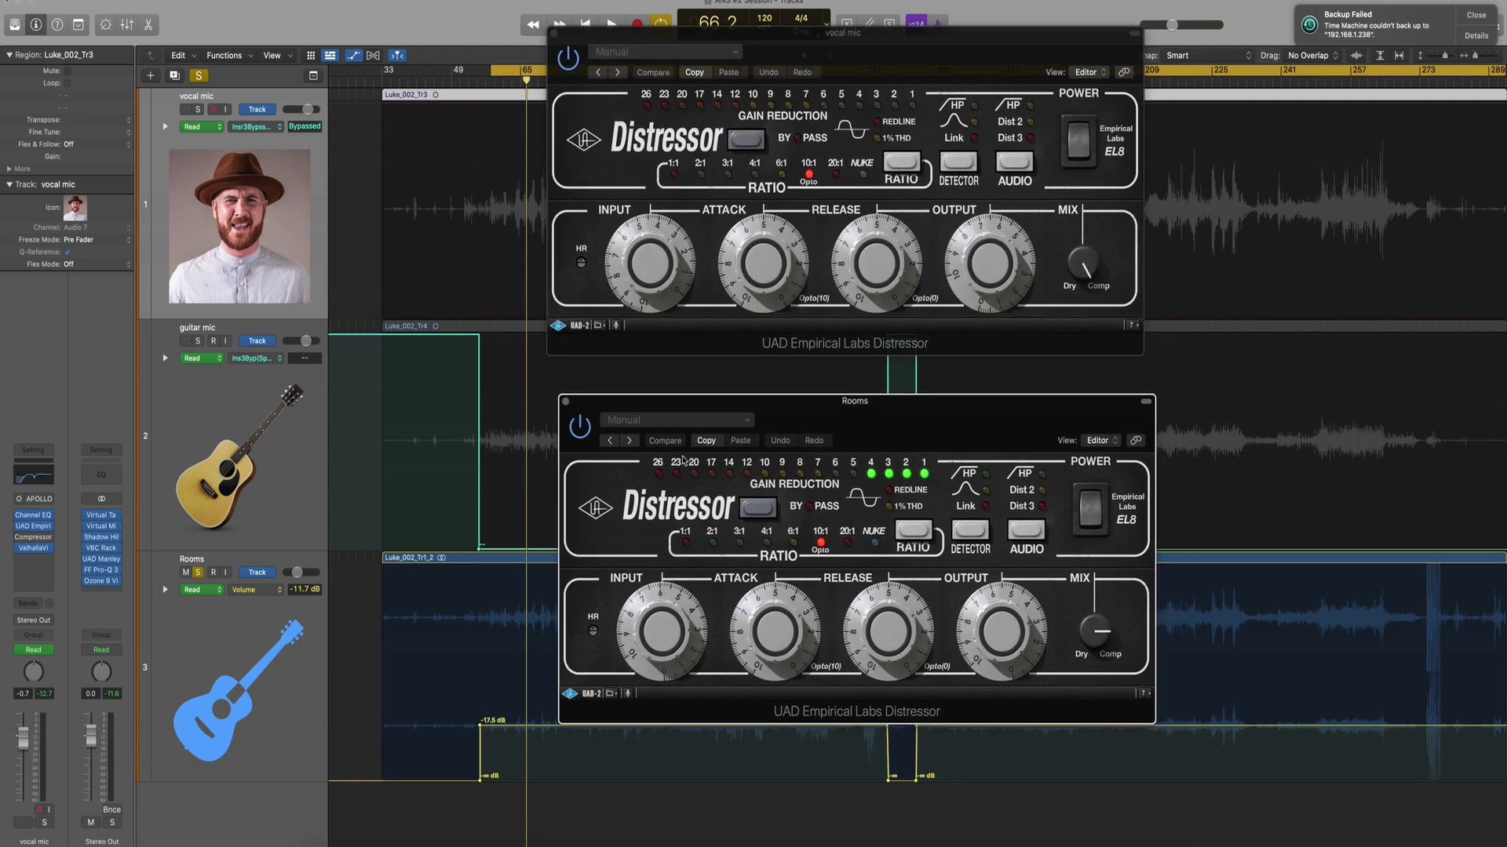
Play back with the vocal mic track soloed, then close the vocal Distressor window
key("space")
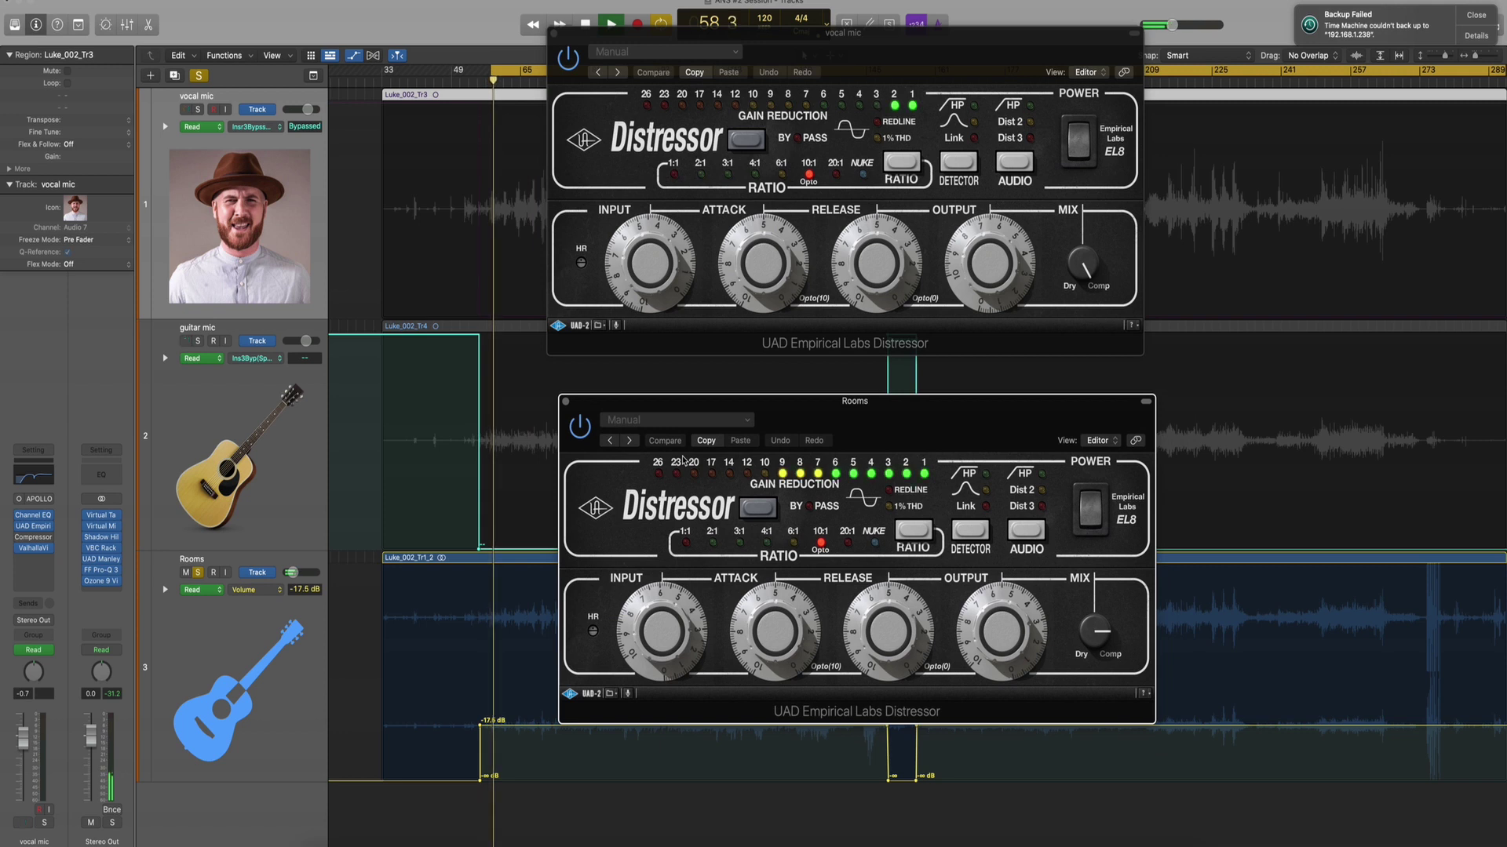
left_click(198, 110)
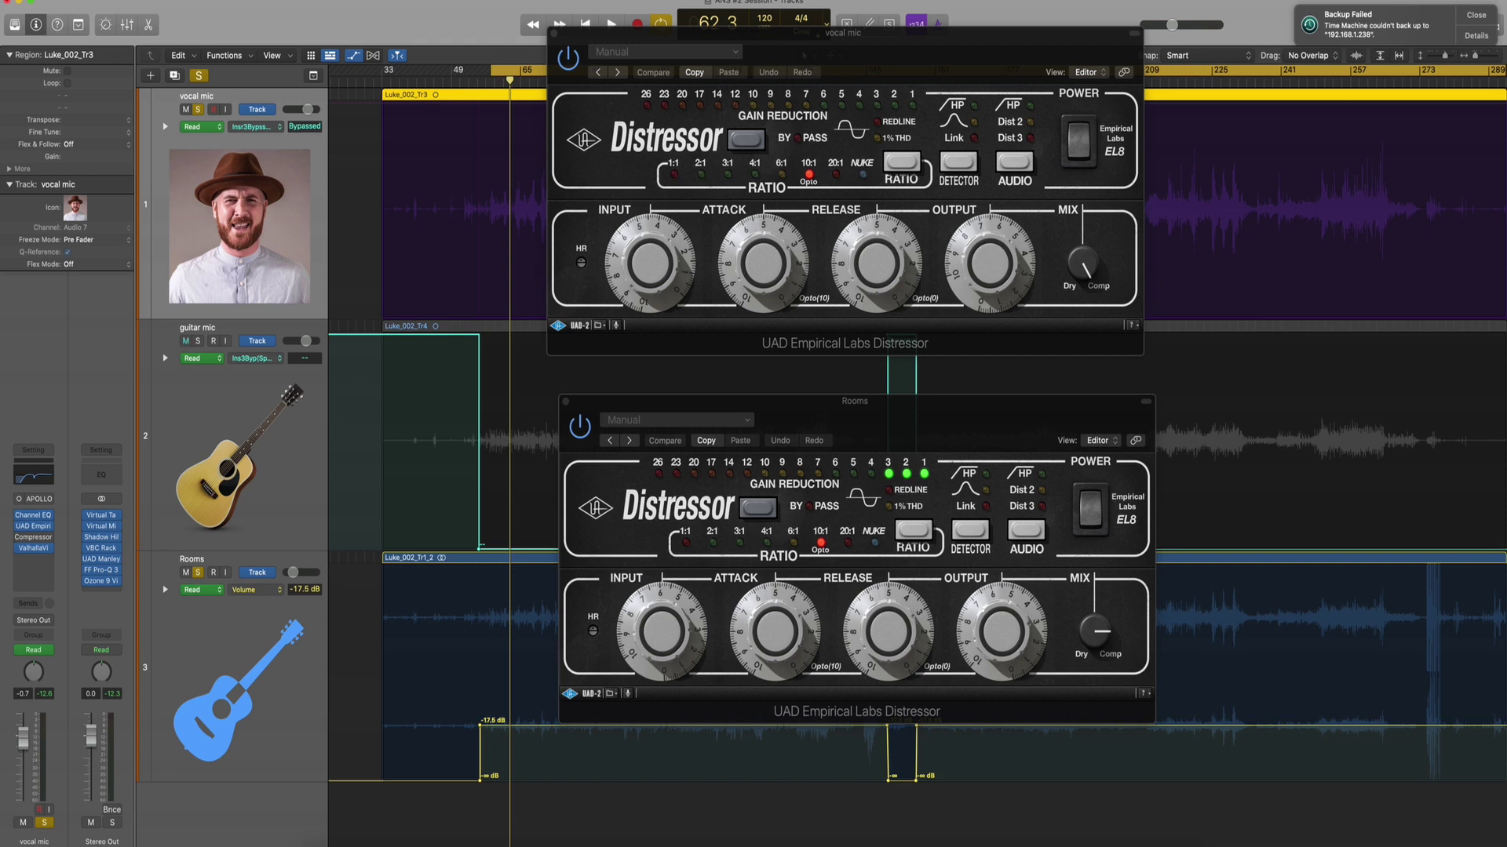
left_click(1478, 16)
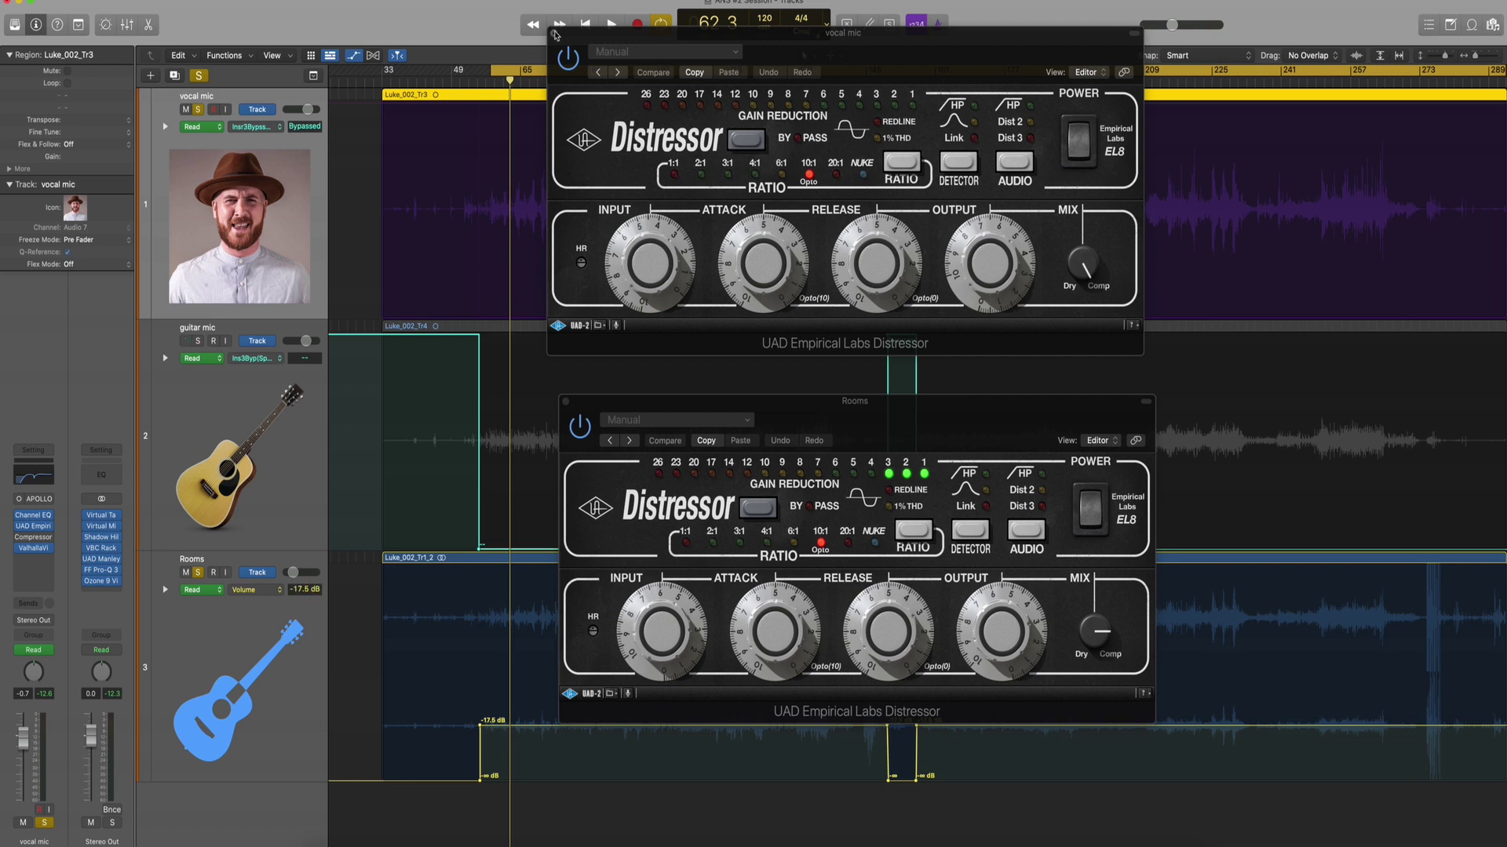
left_click(556, 33)
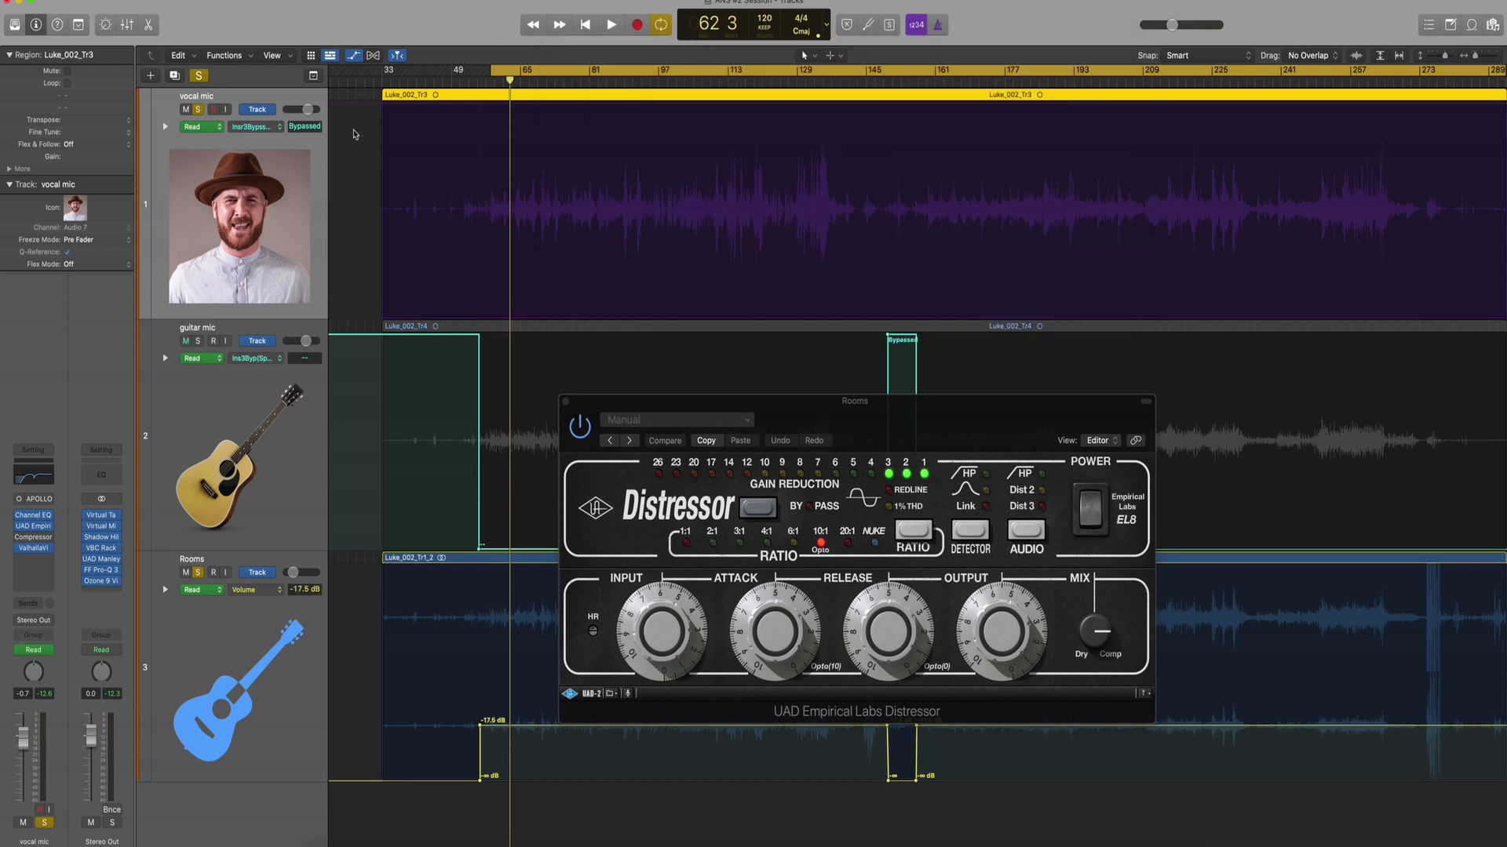
Close the Rooms Distressor window and toggle the mixer with X
left_click(566, 403)
key("x")
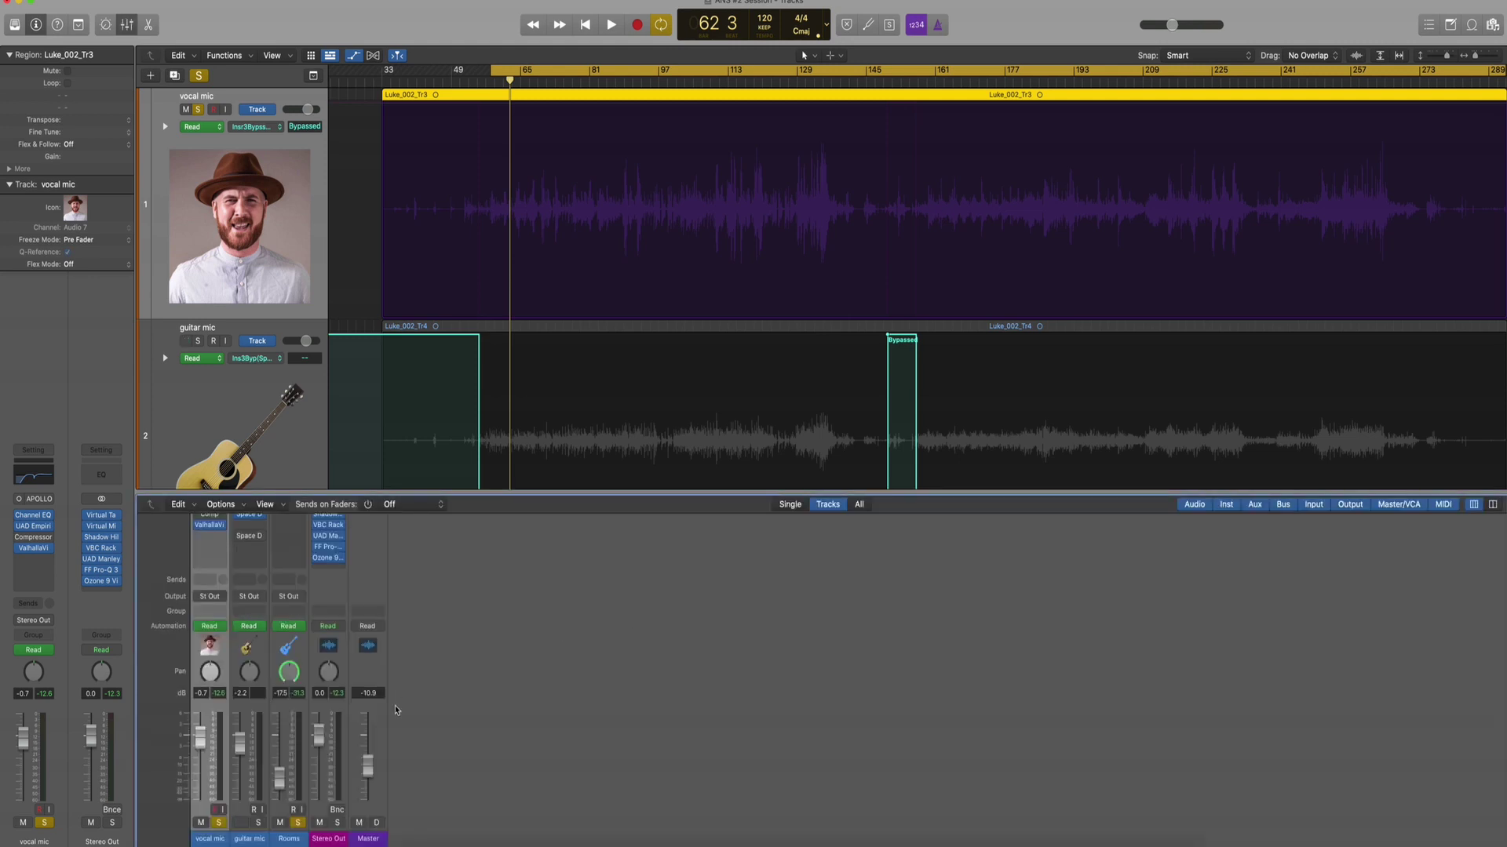
scroll(286, 788, "up", 2)
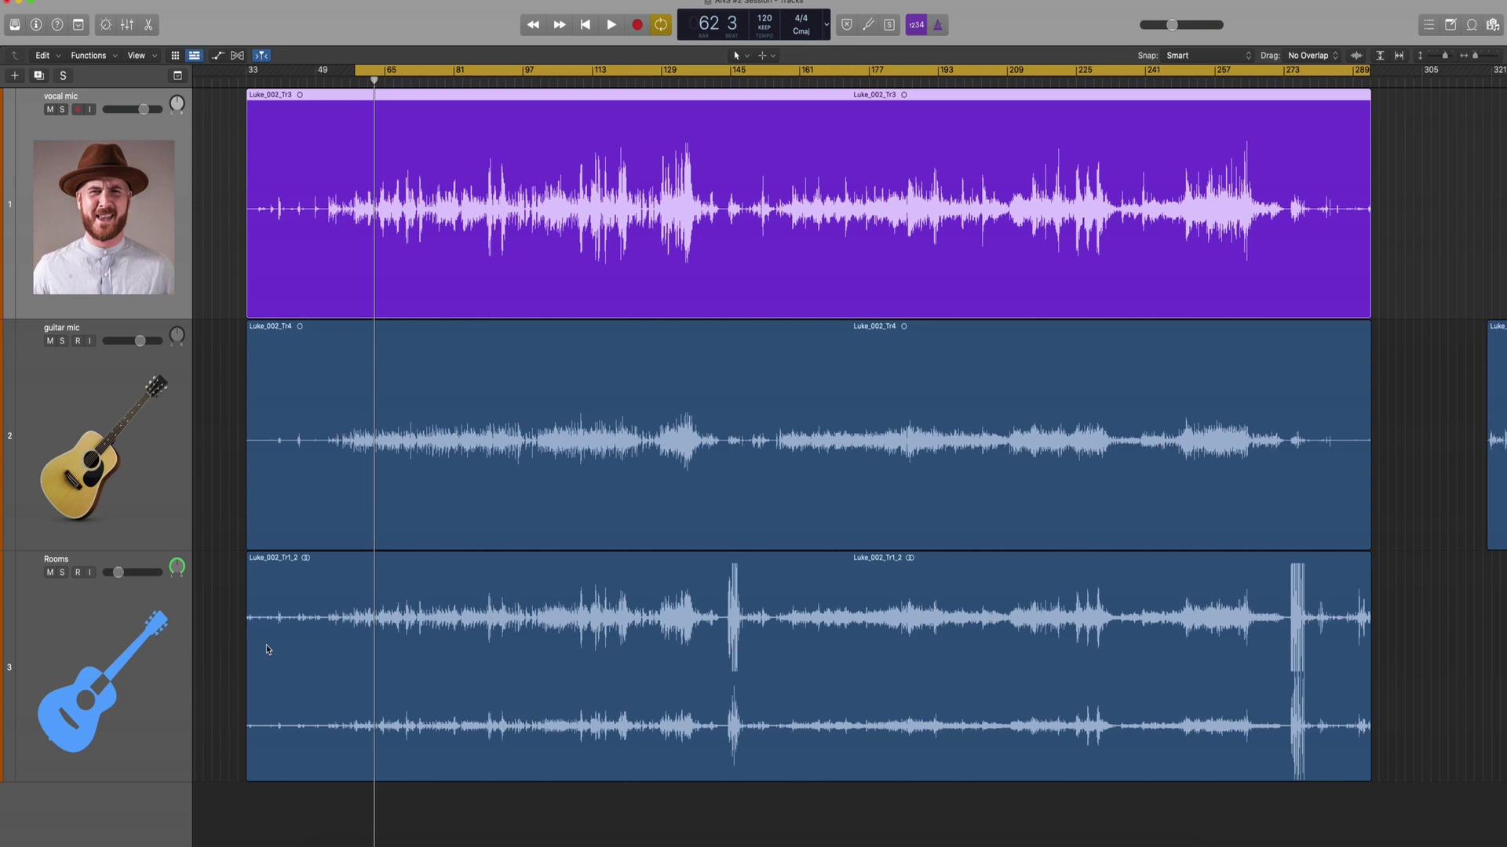
Show the mixer and open Stereo Out's Virtual Tape Machines and Virtual Mix Rack plug-ins
key("x")
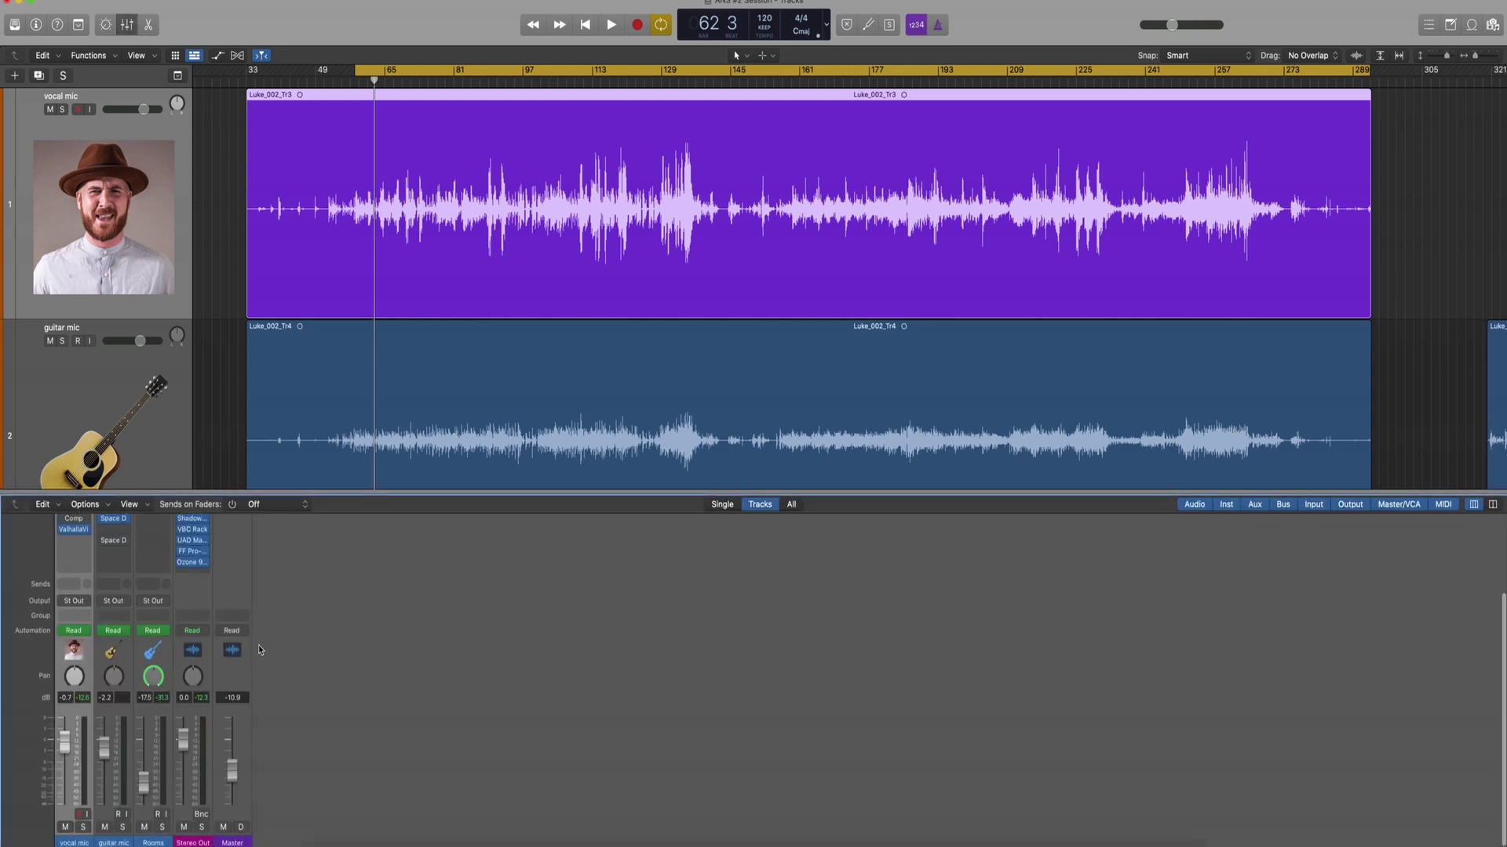
scroll(267, 652, "down", 3)
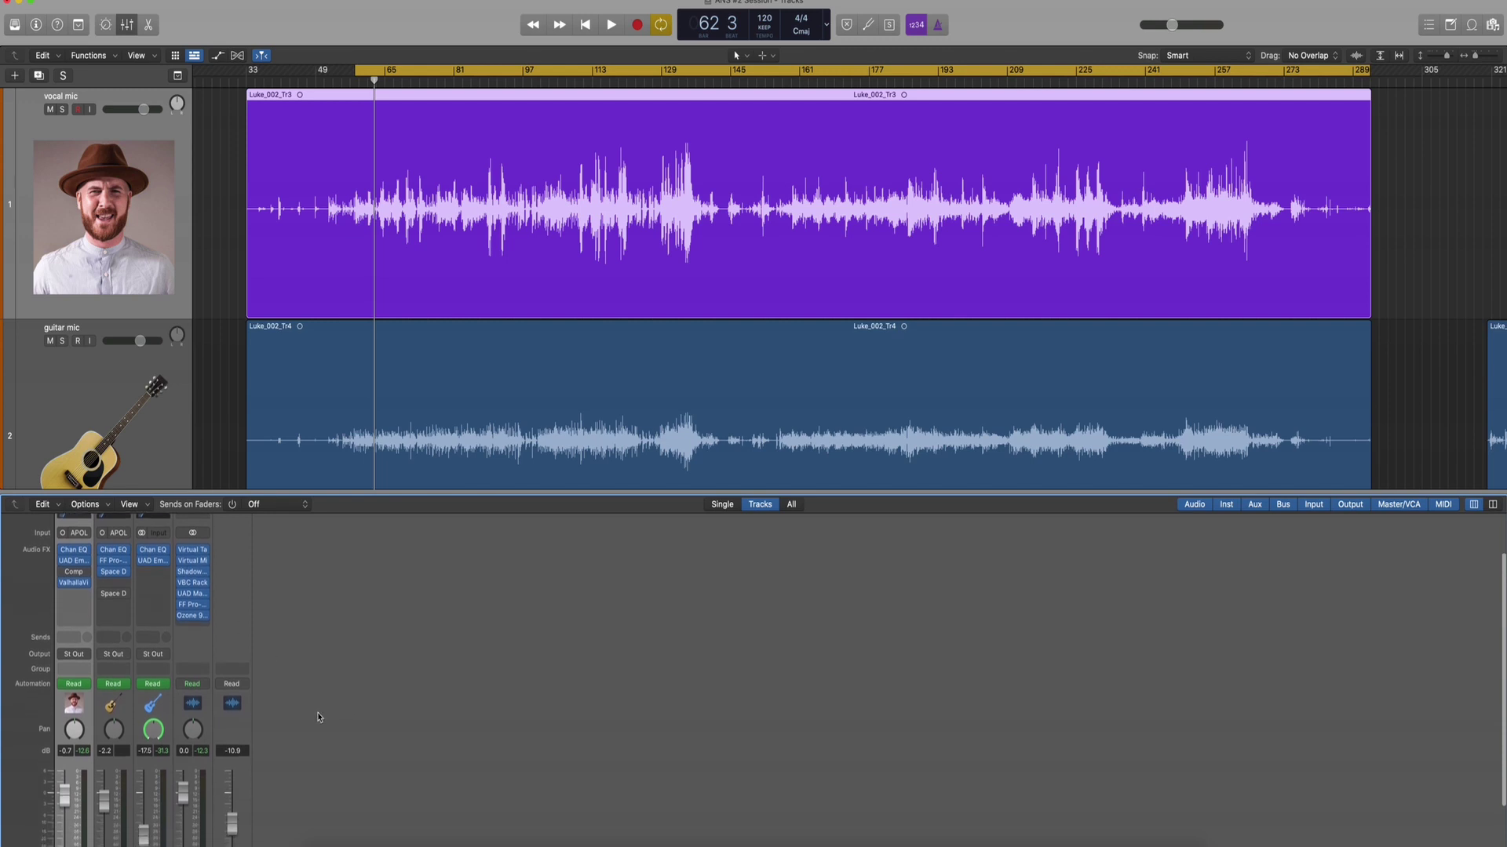
scroll(271, 738, "up", 1)
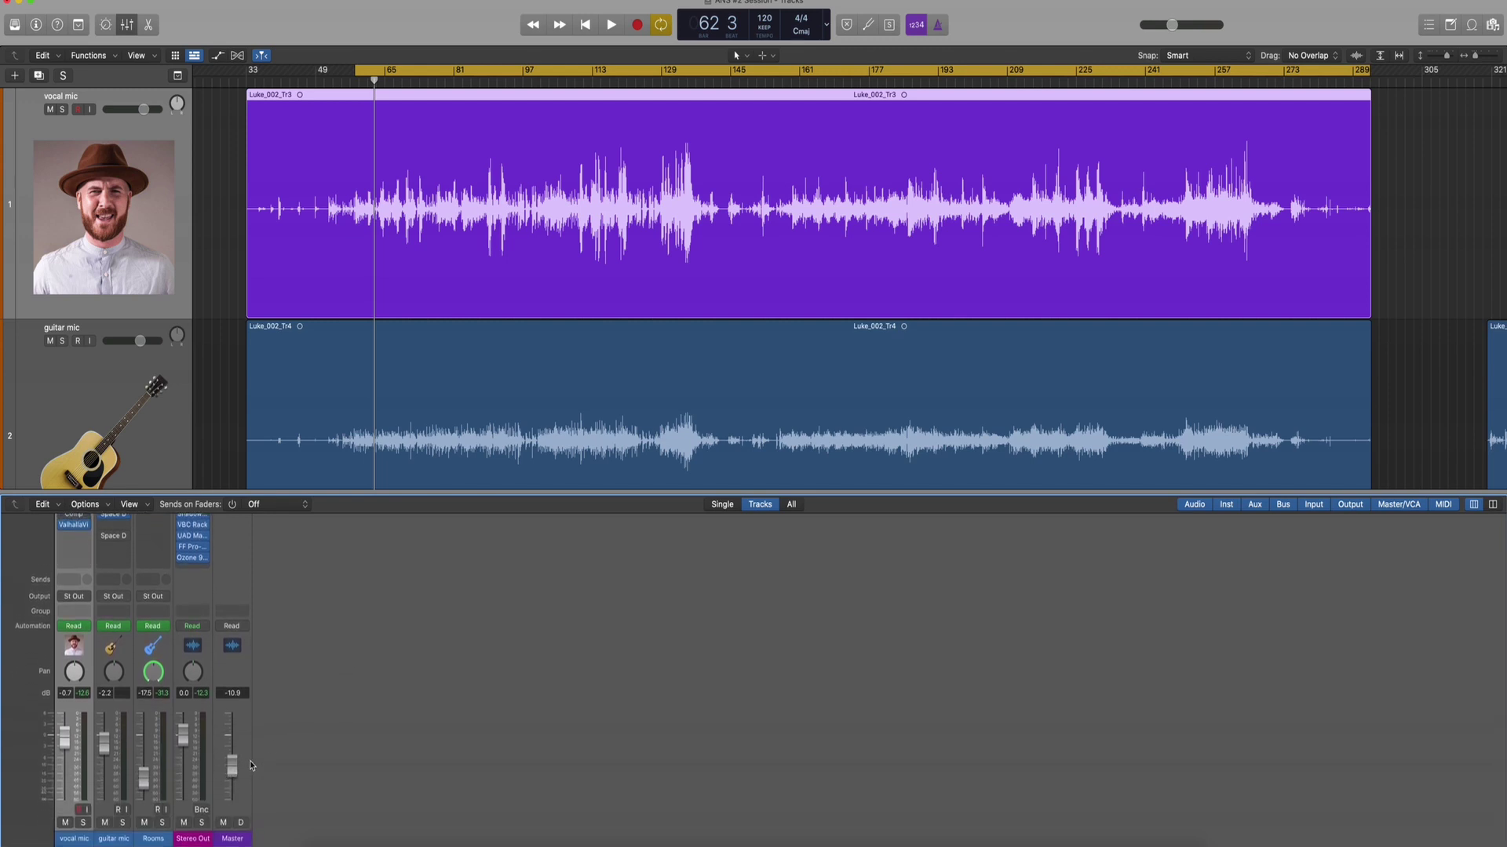
scroll(251, 766, "up", 5)
mouse_move(199, 611)
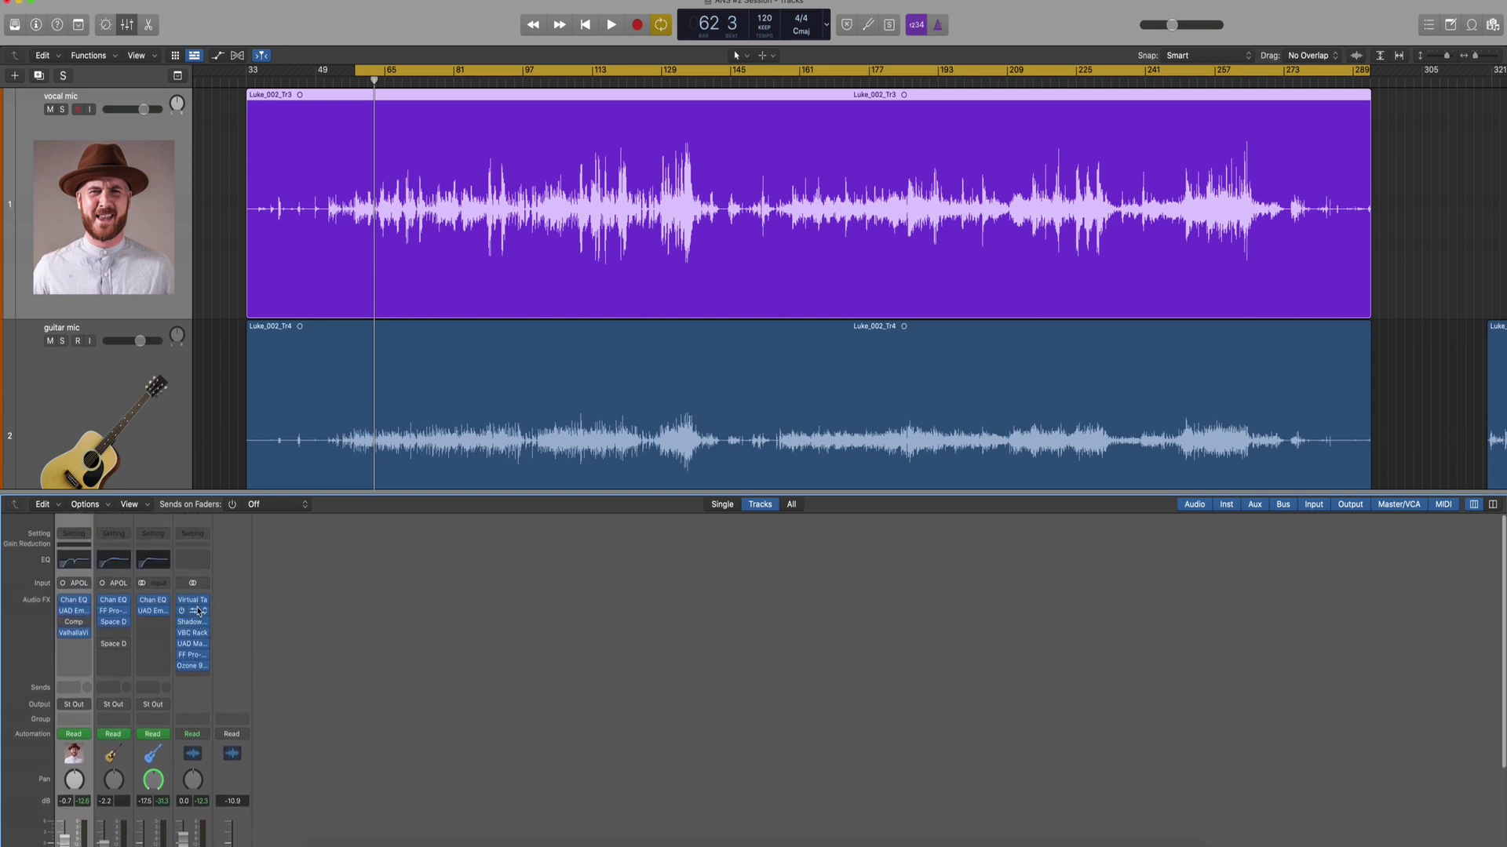
left_click_drag(198, 611, 199, 606)
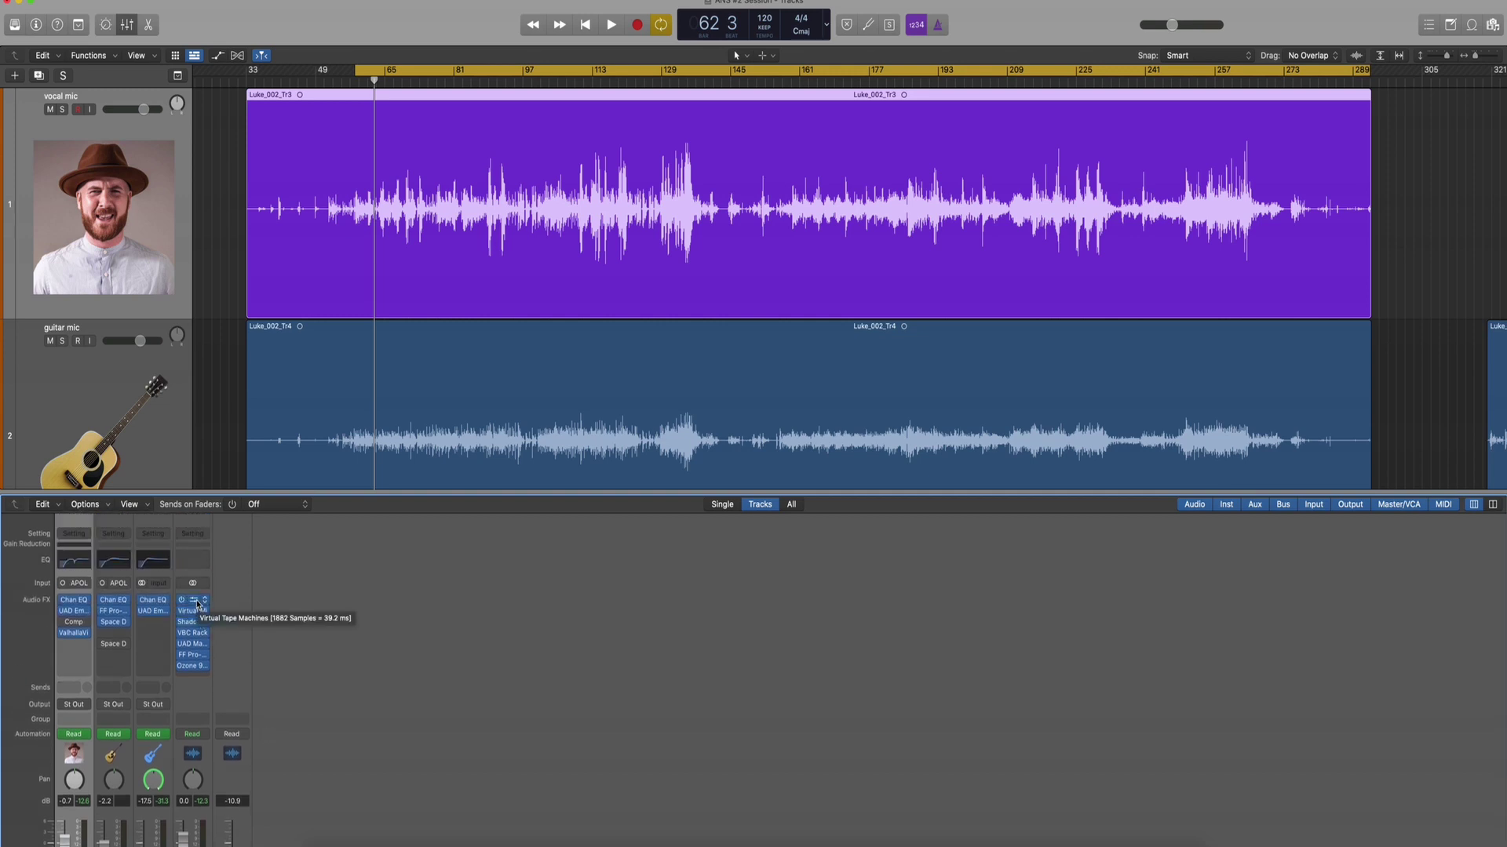
left_click(196, 602)
left_click_drag(697, 157, 330, 7)
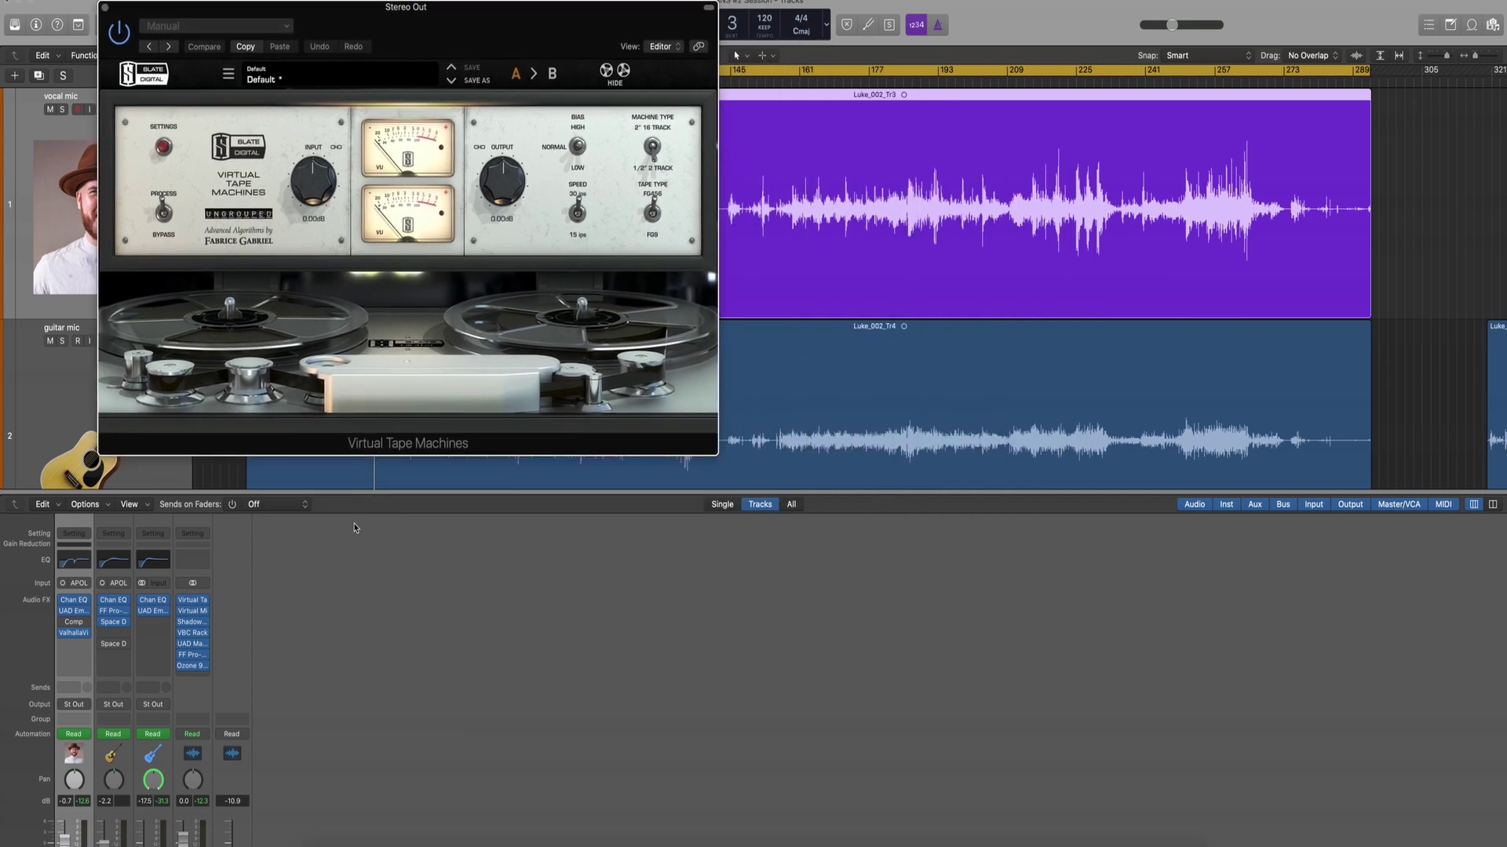
left_click(200, 615)
Move the Virtual Mix Rack window right, then bypass and re-enable Virtual Tape Machines
left_click_drag(803, 181, 1187, 42)
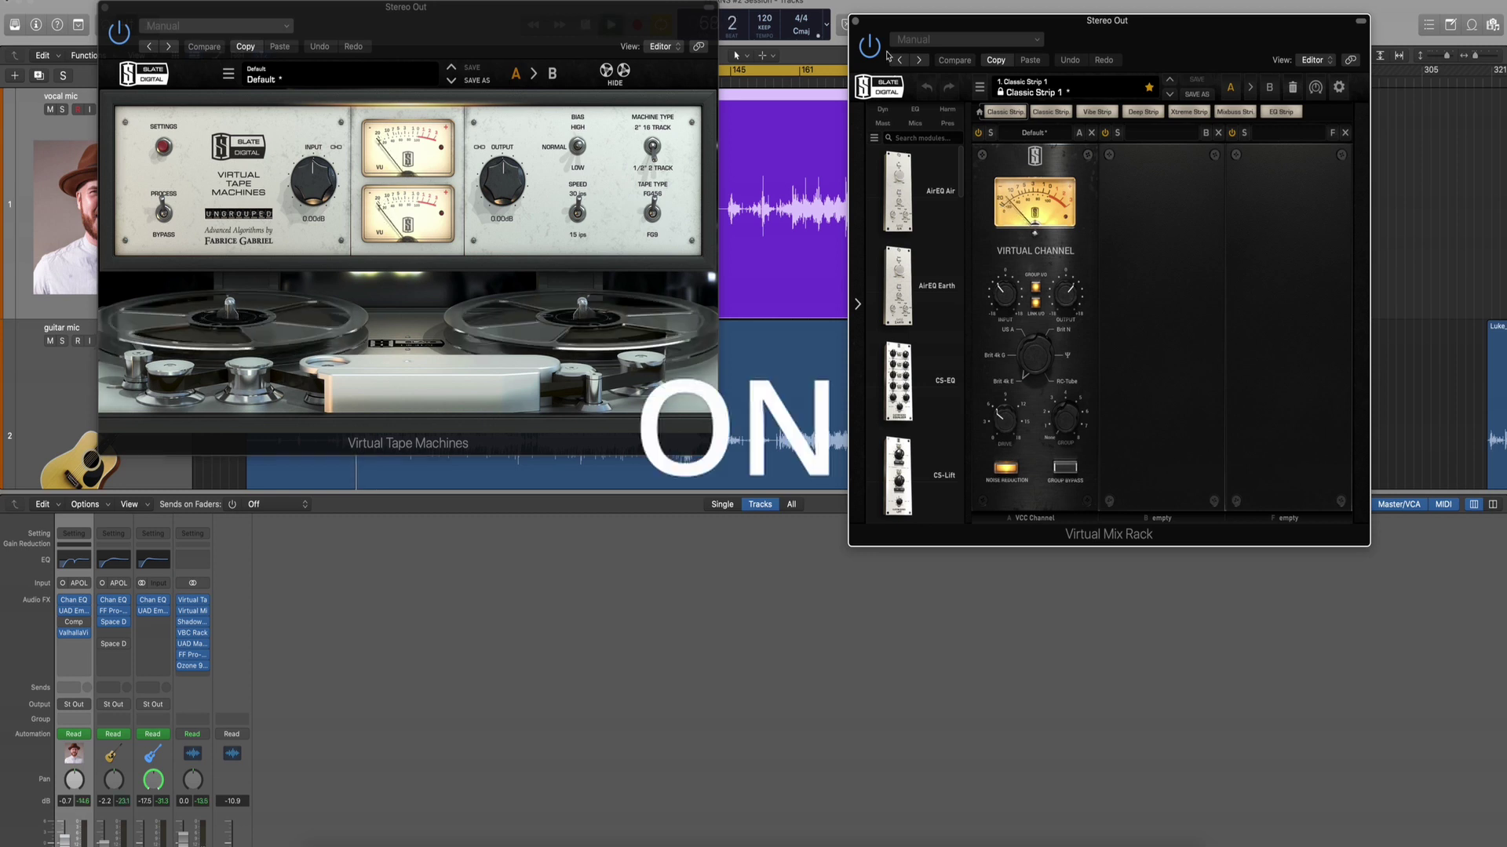
left_click(121, 34)
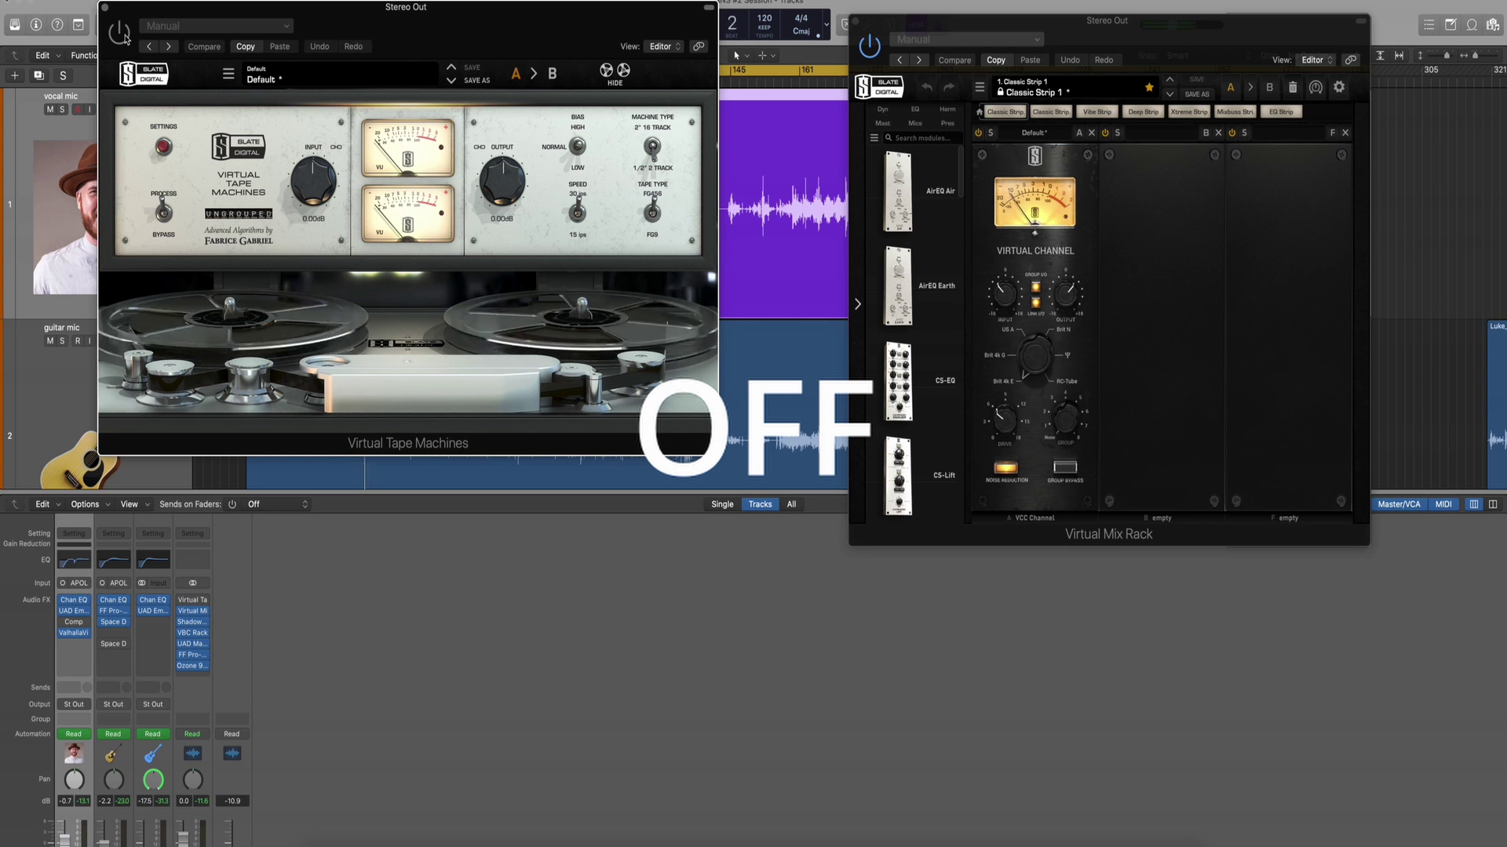
left_click(124, 36)
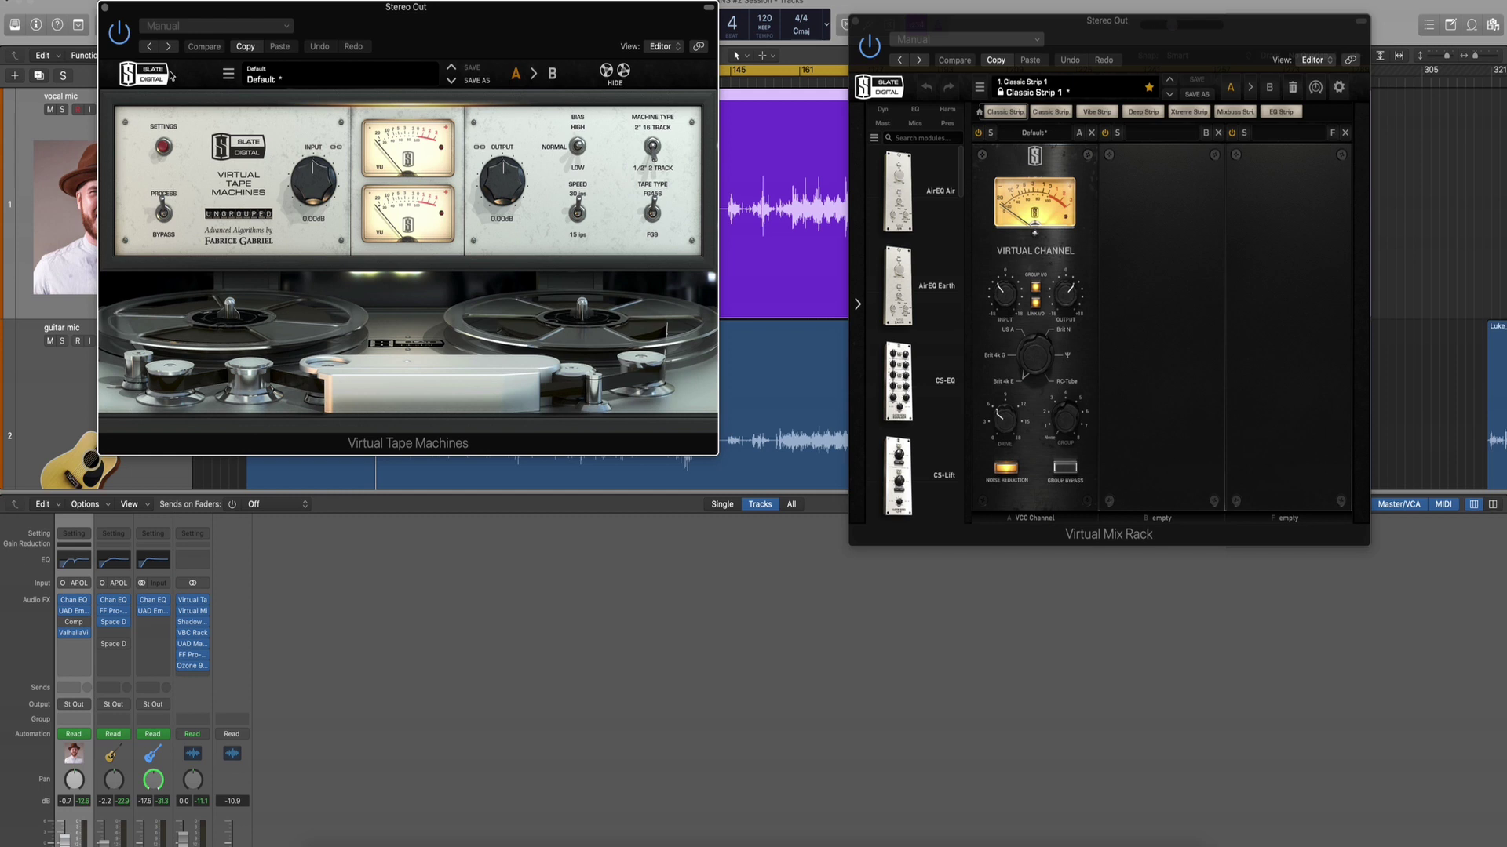
Bypass and re-enable the Virtual Mix Rack, then close its window
left_click_drag(1083, 48, 984, 36)
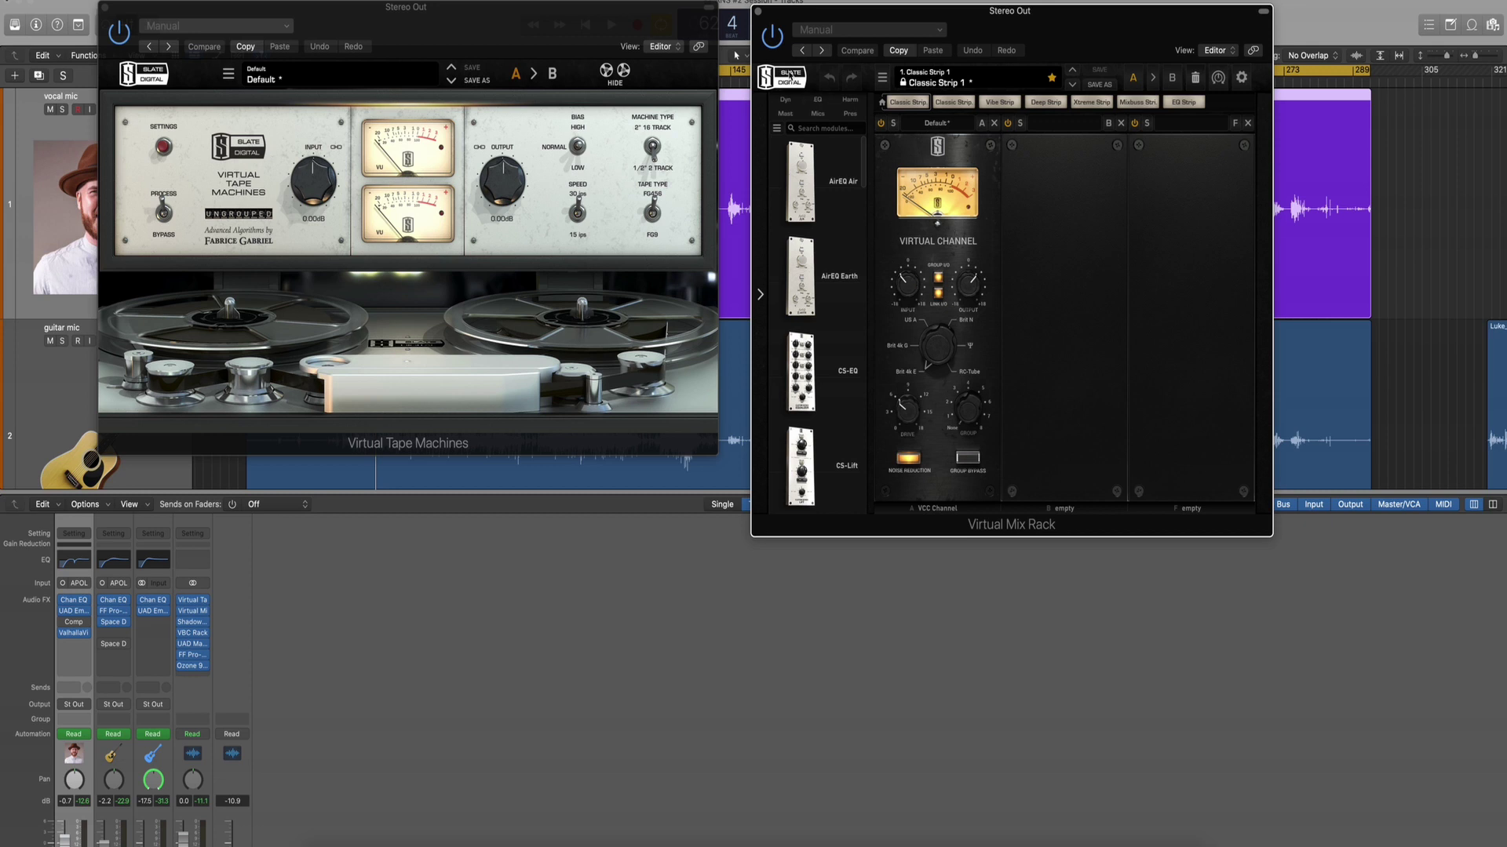
left_click(774, 37)
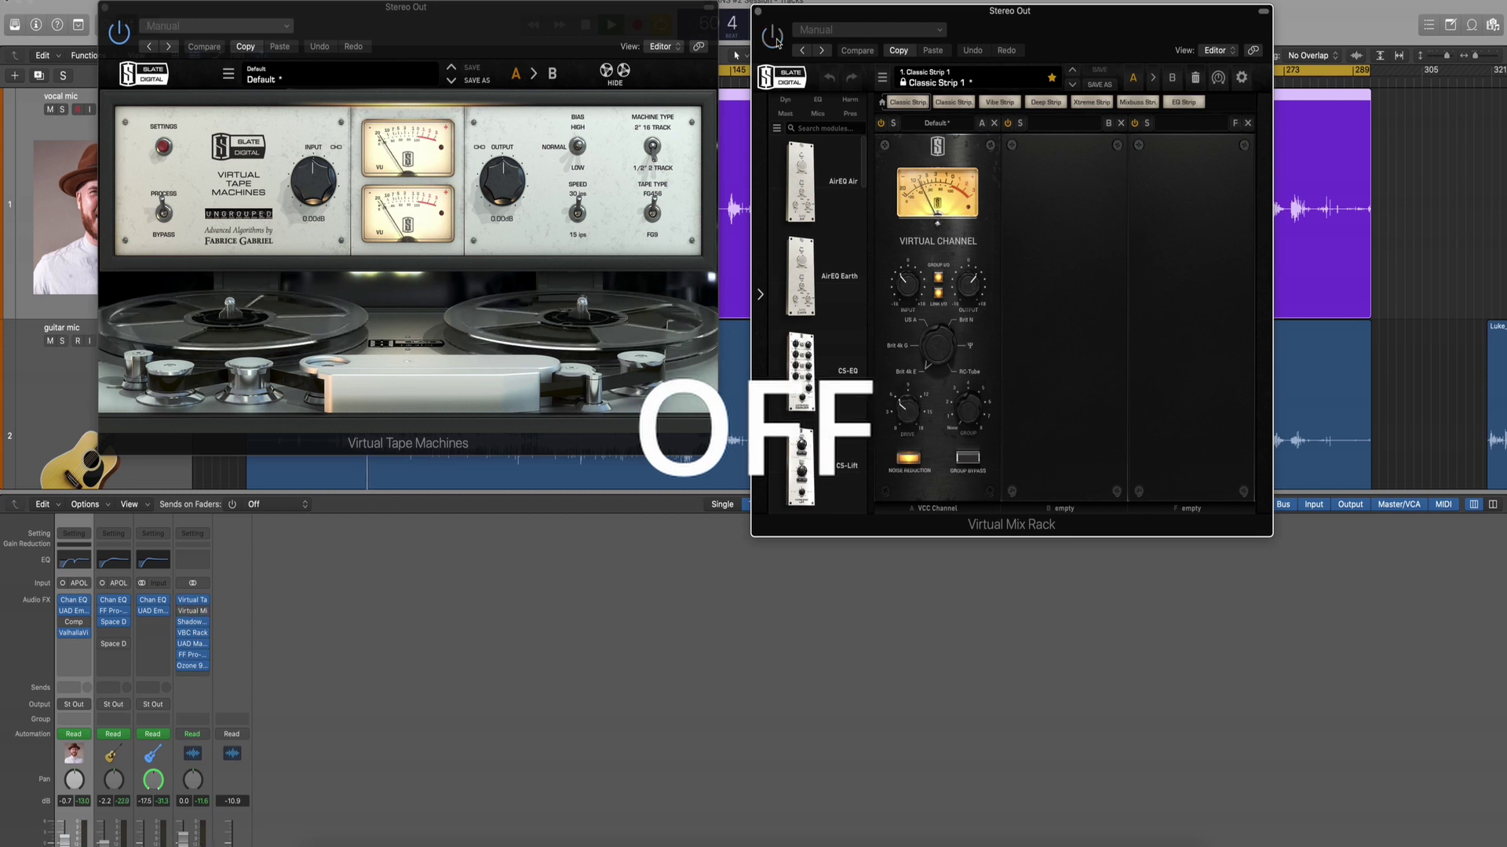
left_click(774, 37)
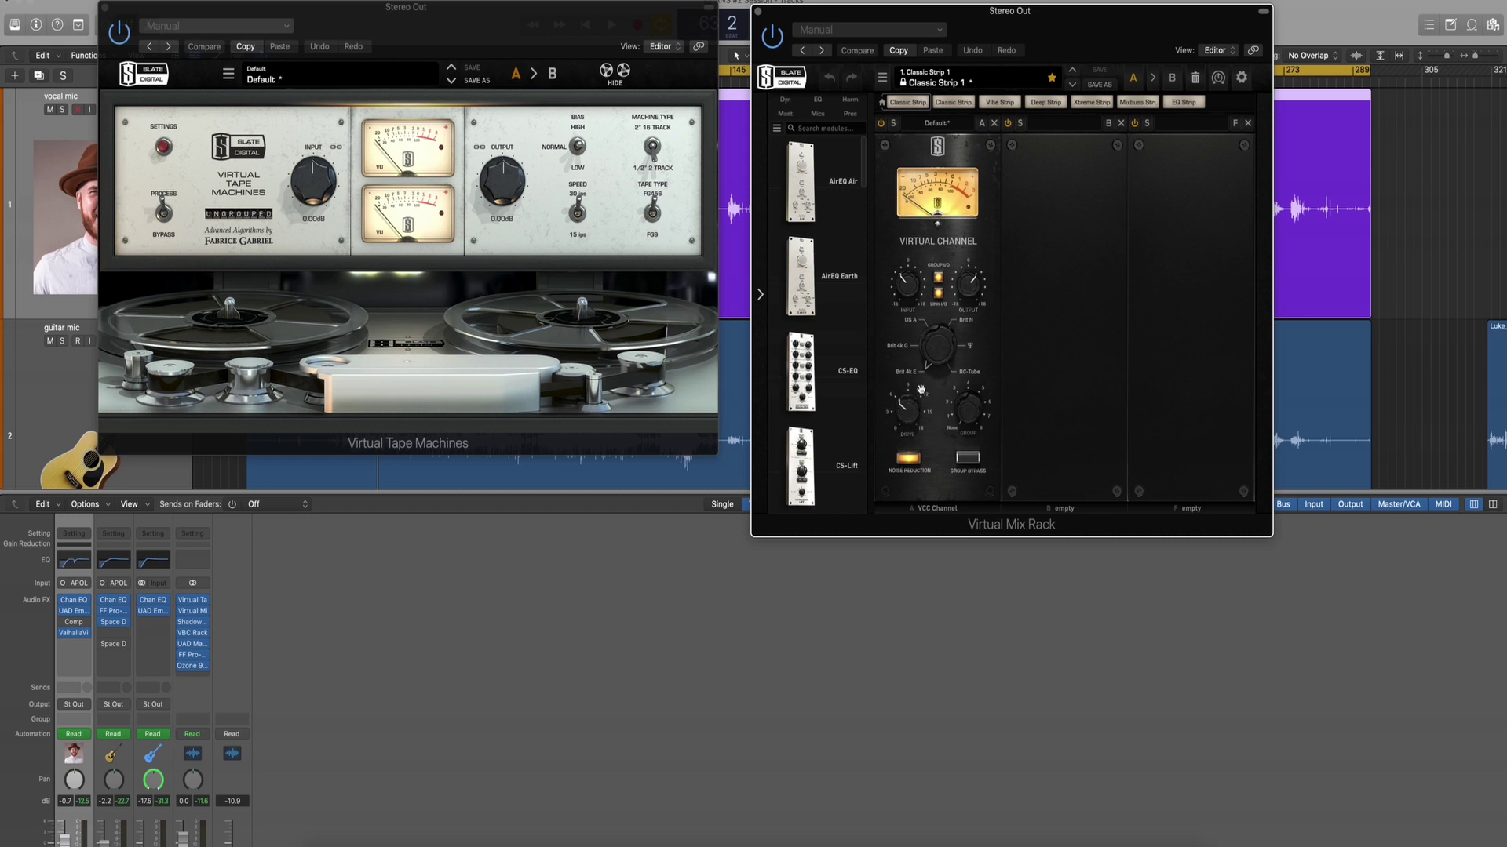
left_click(758, 11)
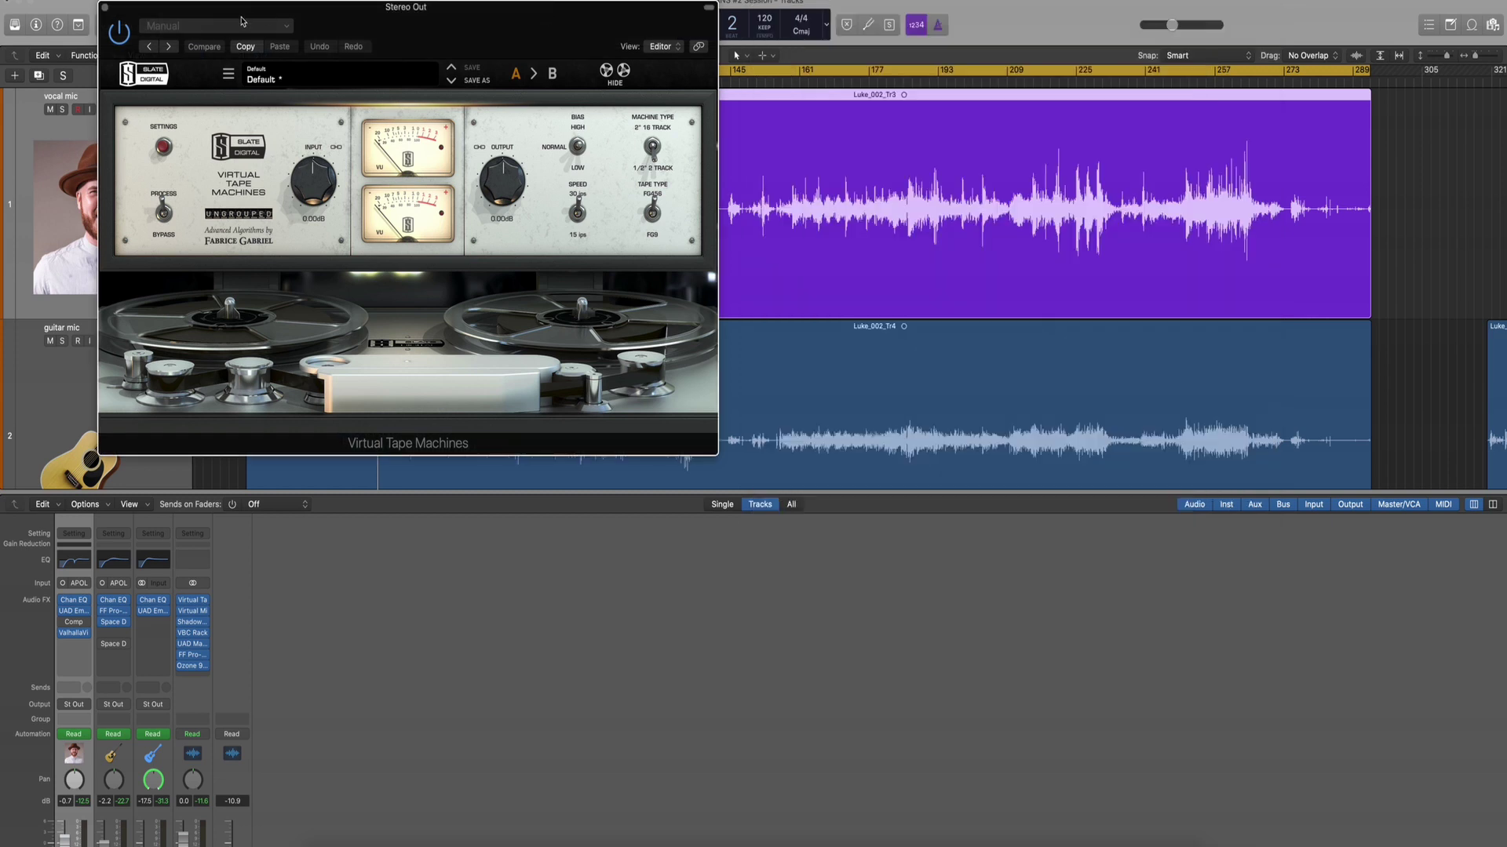
Open Stereo Out's Shadow Hills Mastering Compressor and A/B it during playback, leaving it on
left_click(103, 8)
left_click(195, 622)
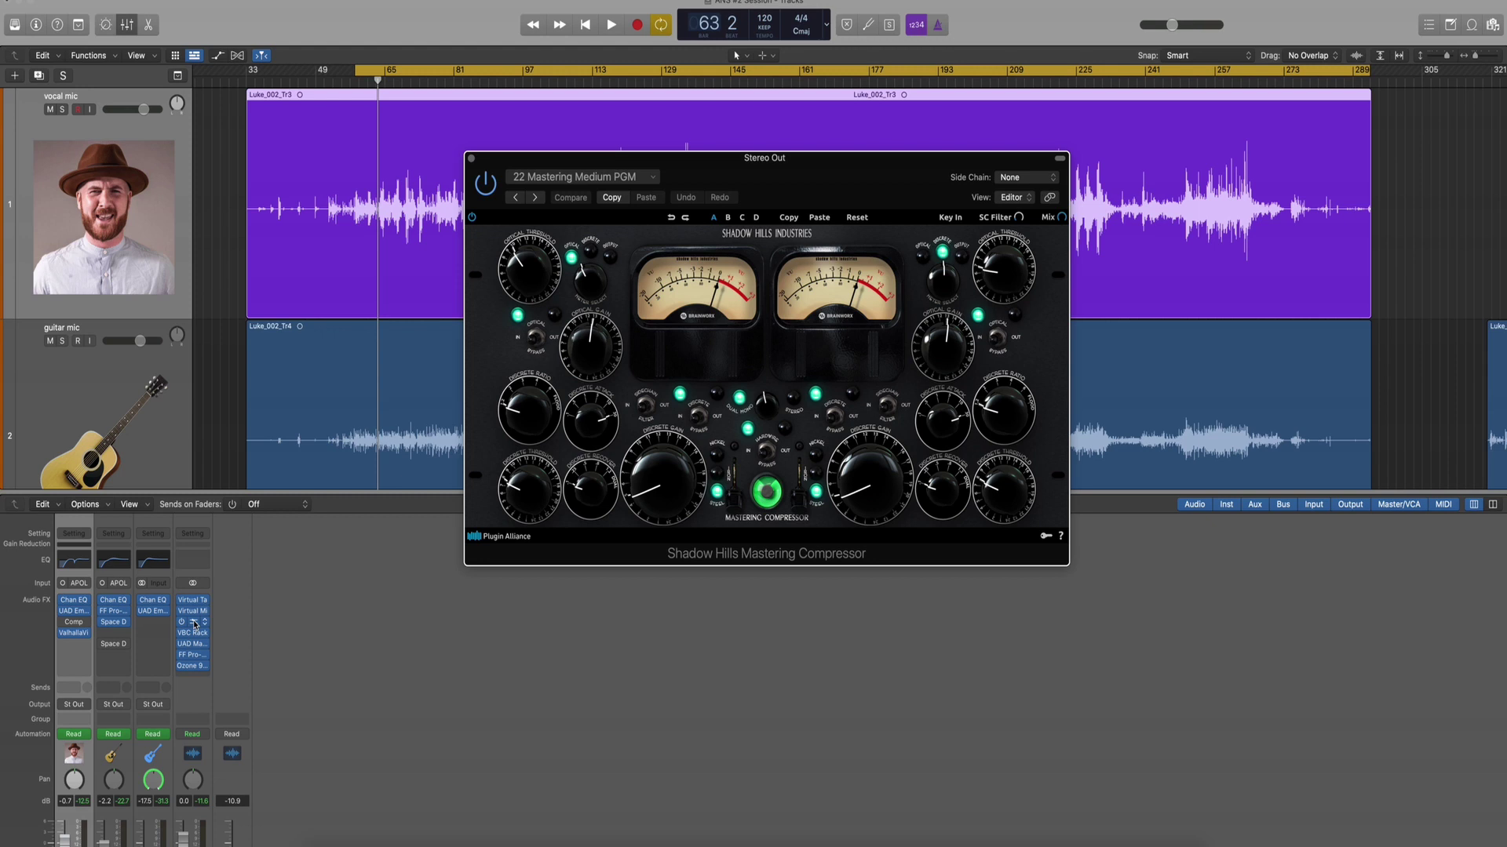
left_click(182, 621)
key("space")
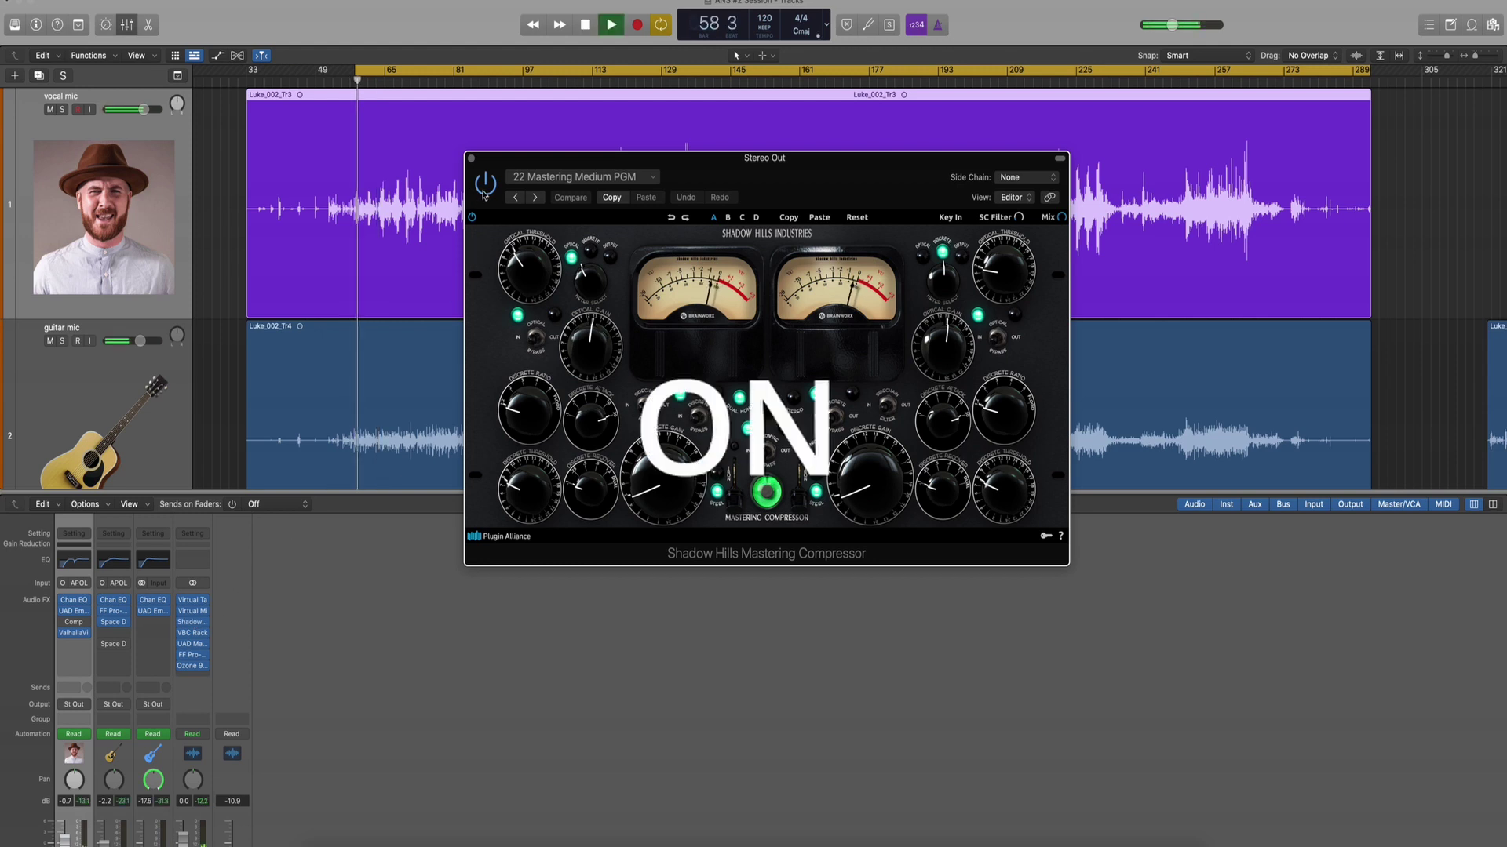
left_click(484, 194)
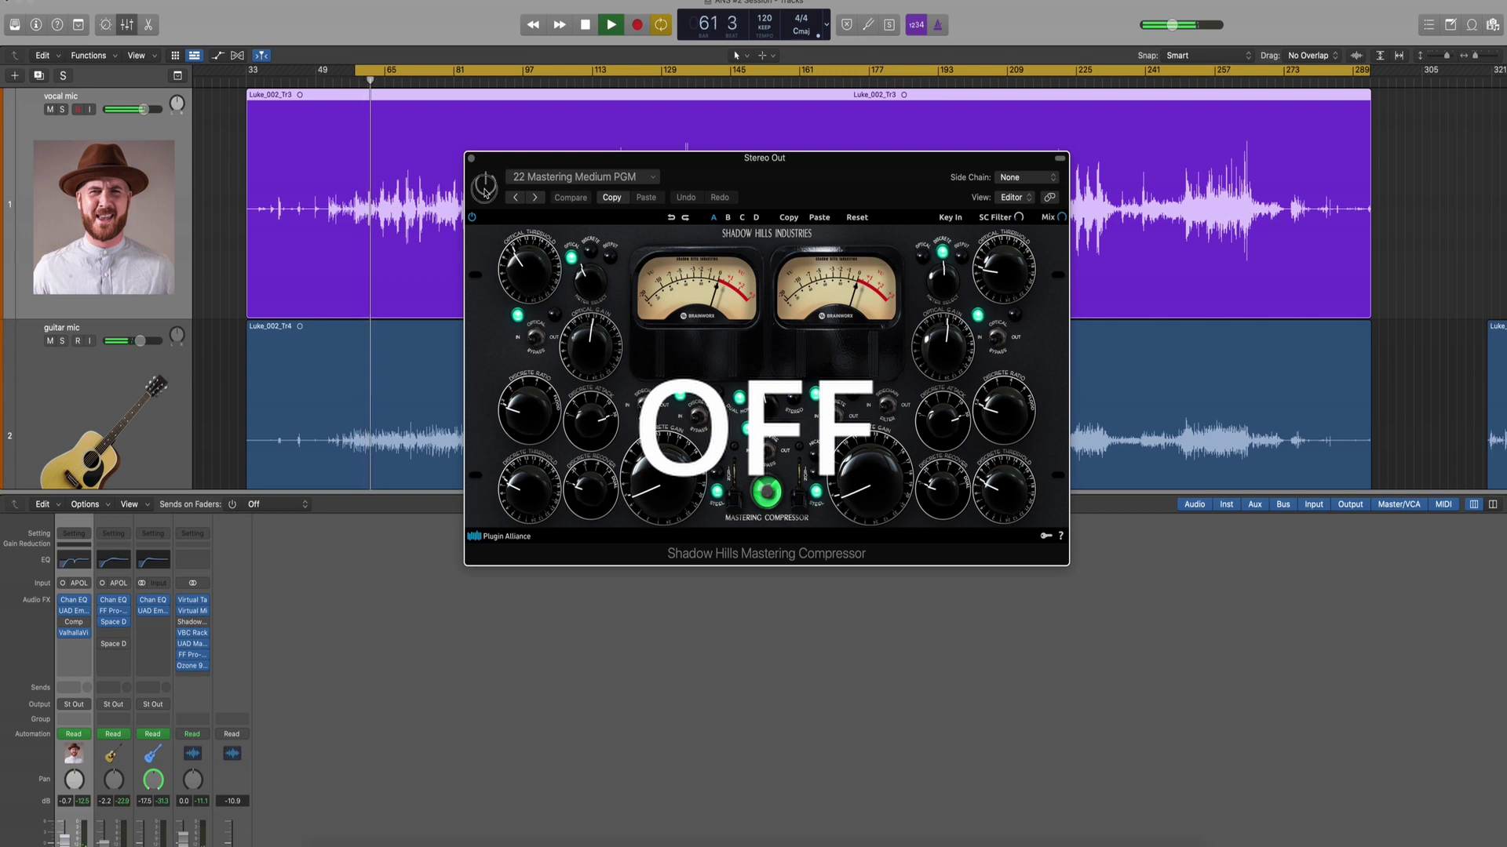
left_click(484, 194)
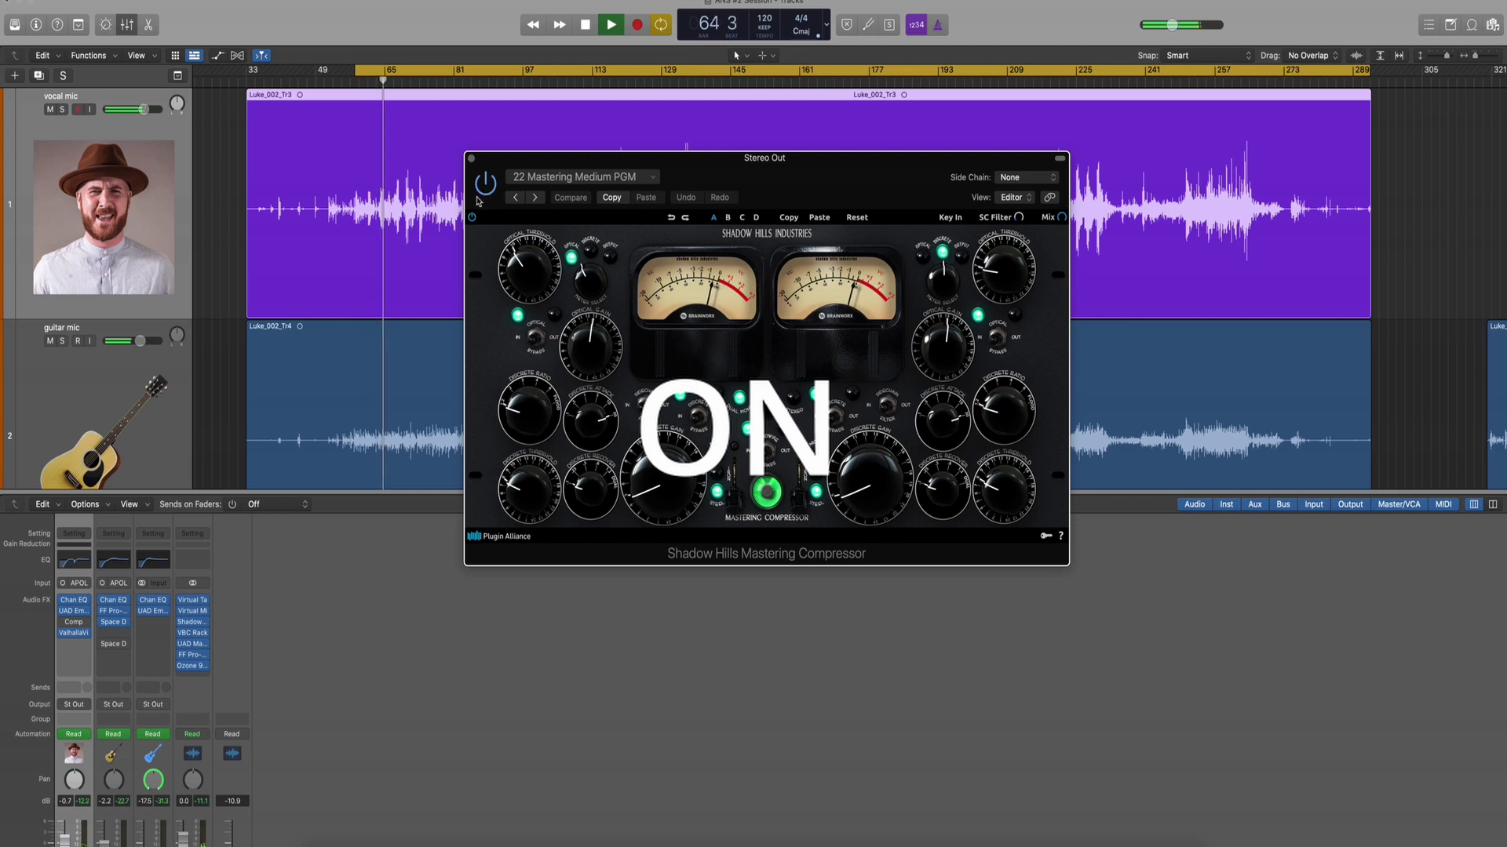
key("space")
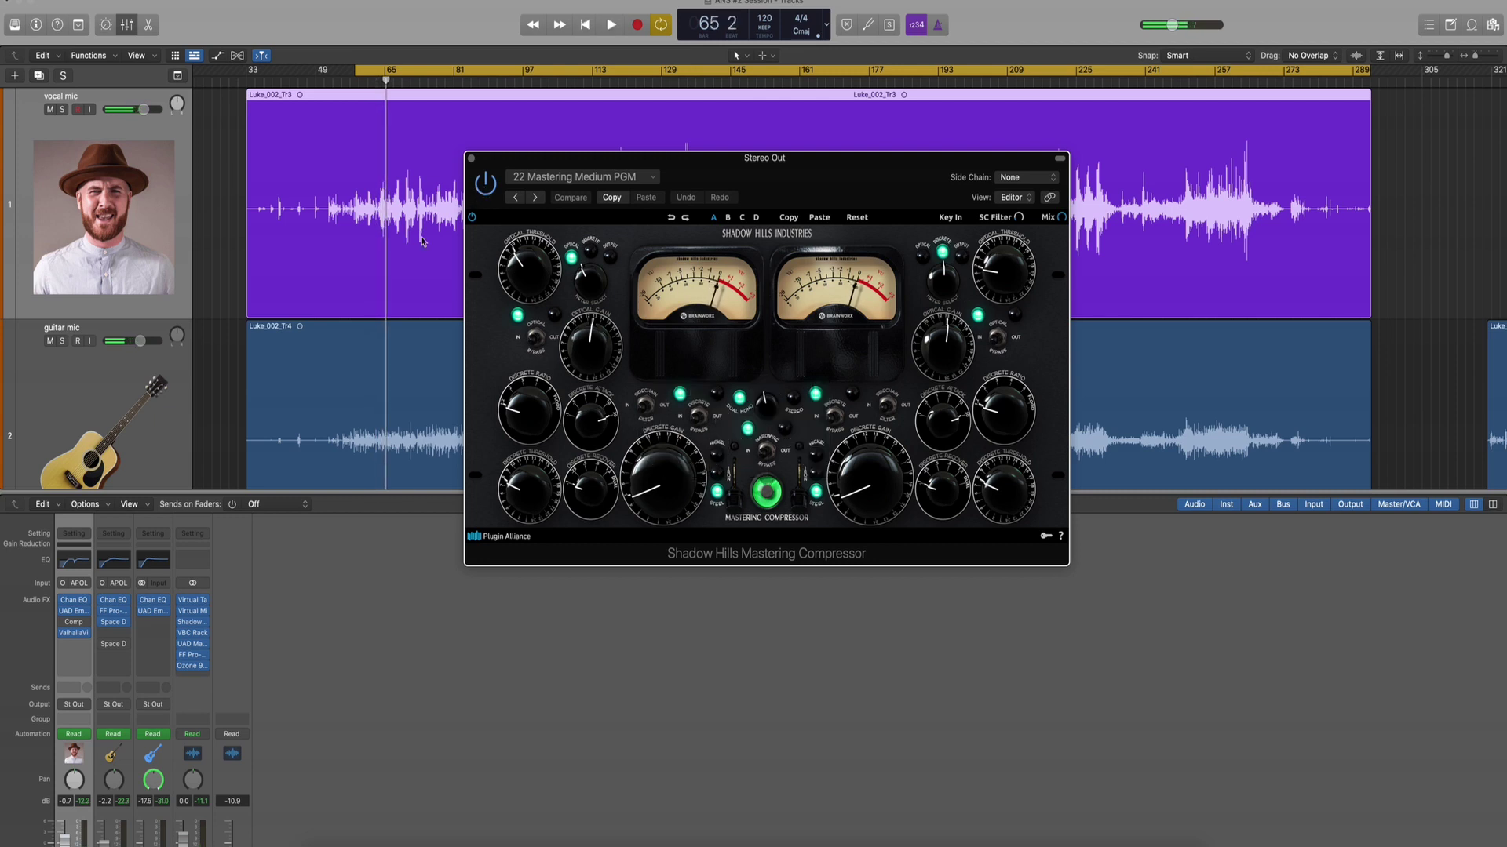
Open the VBC Rack on Stereo Out and close the Shadow Hills window
left_click(194, 637)
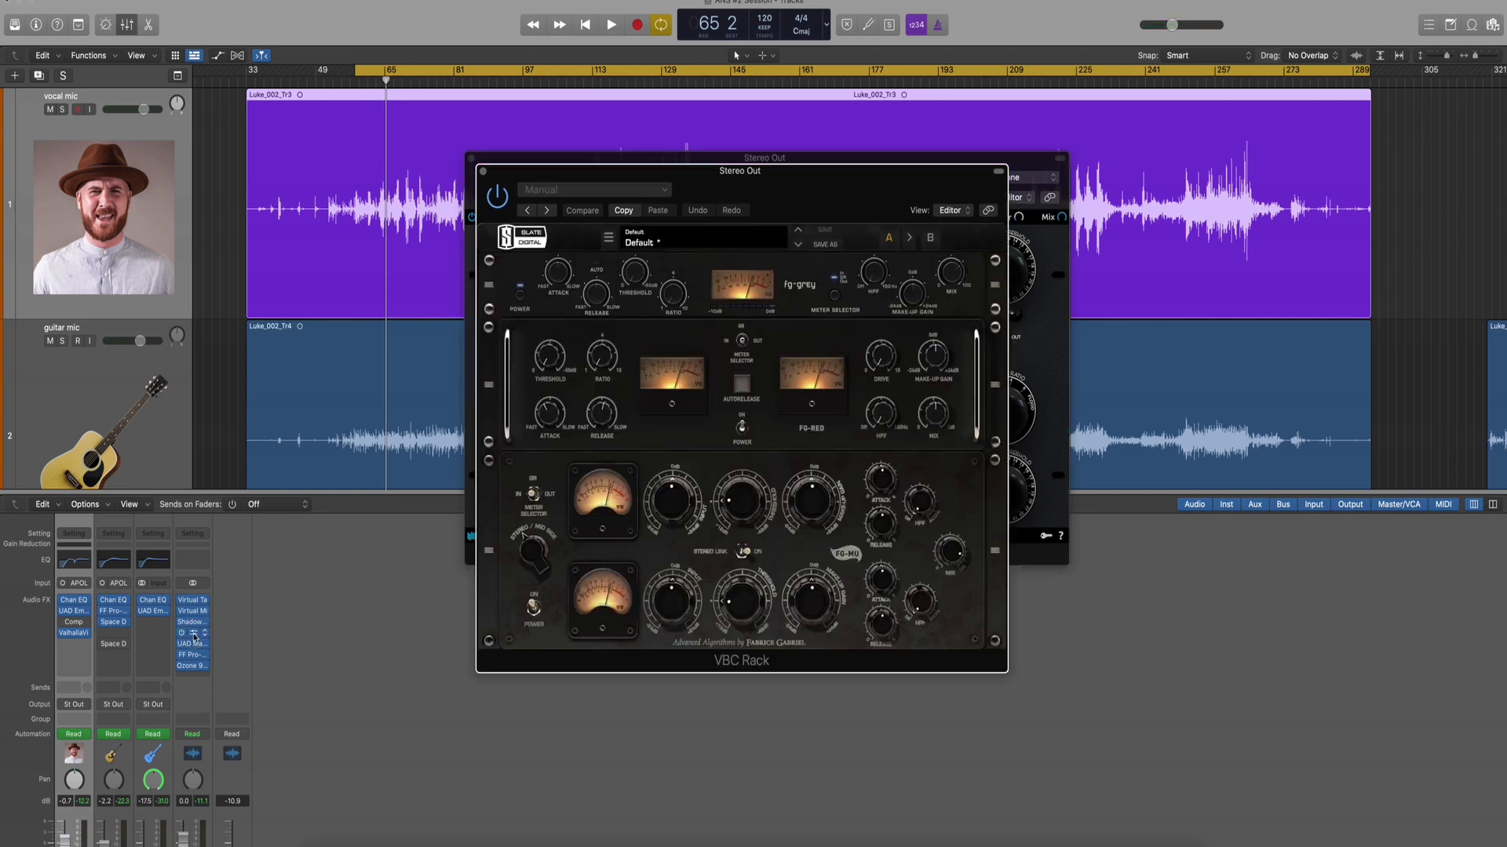
left_click_drag(707, 200, 751, 197)
left_click(471, 158)
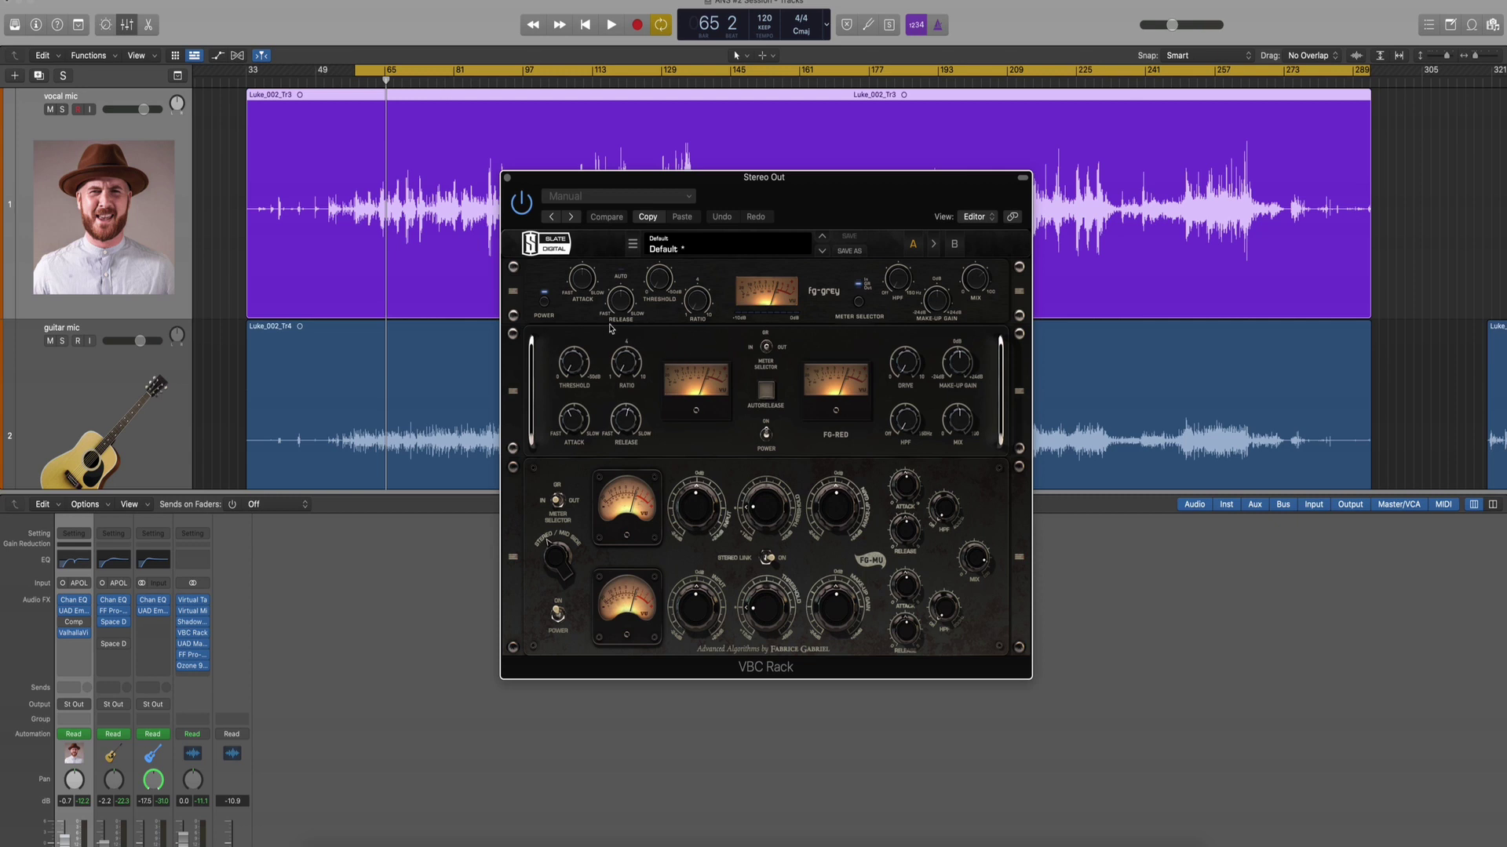
A/B the VBC Rack twice during playback, leave it on, and close its window
key("space")
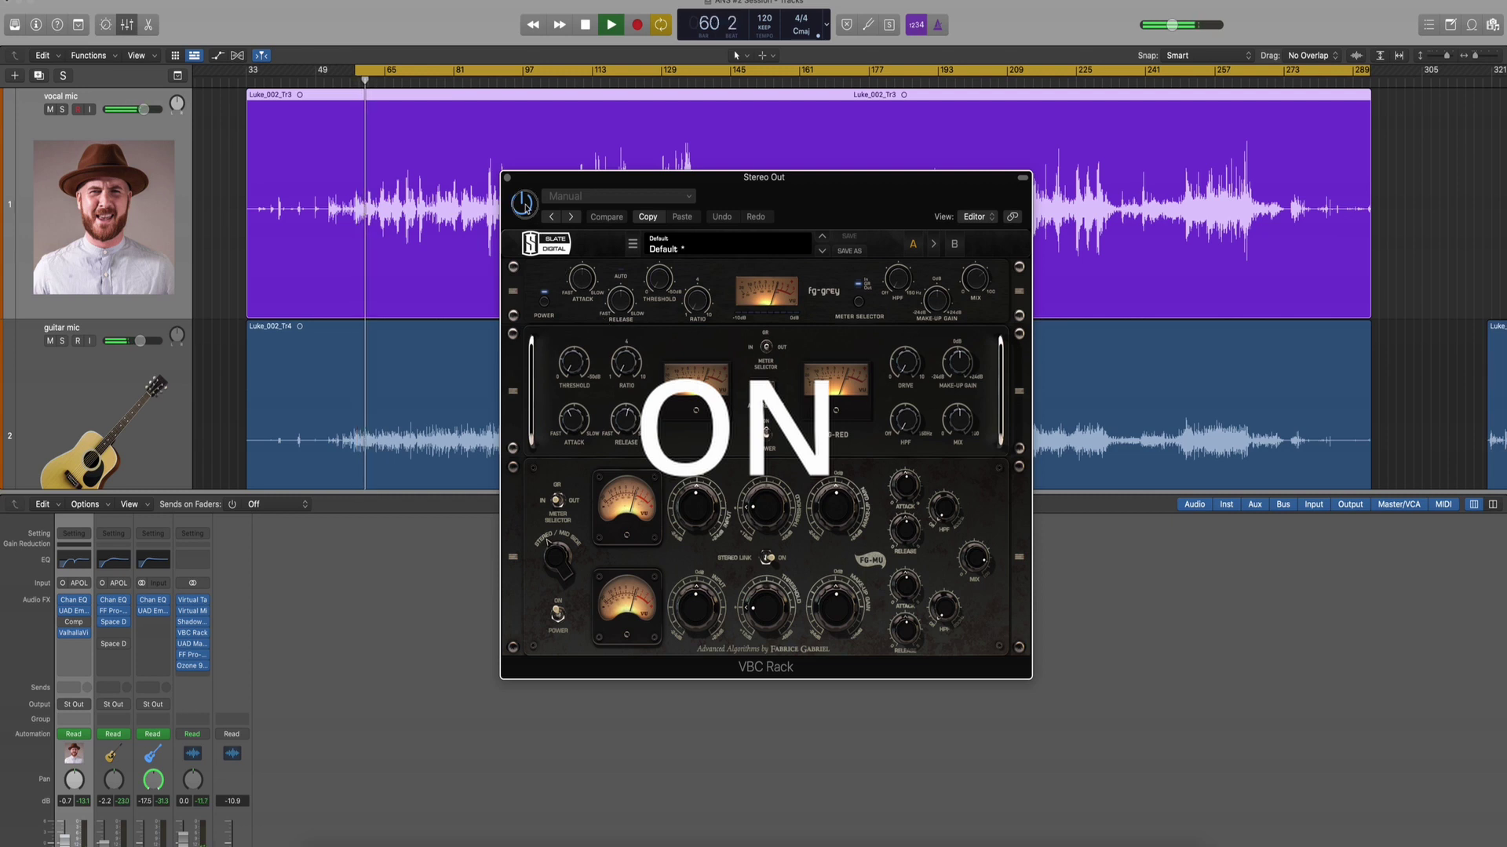
left_click(523, 204)
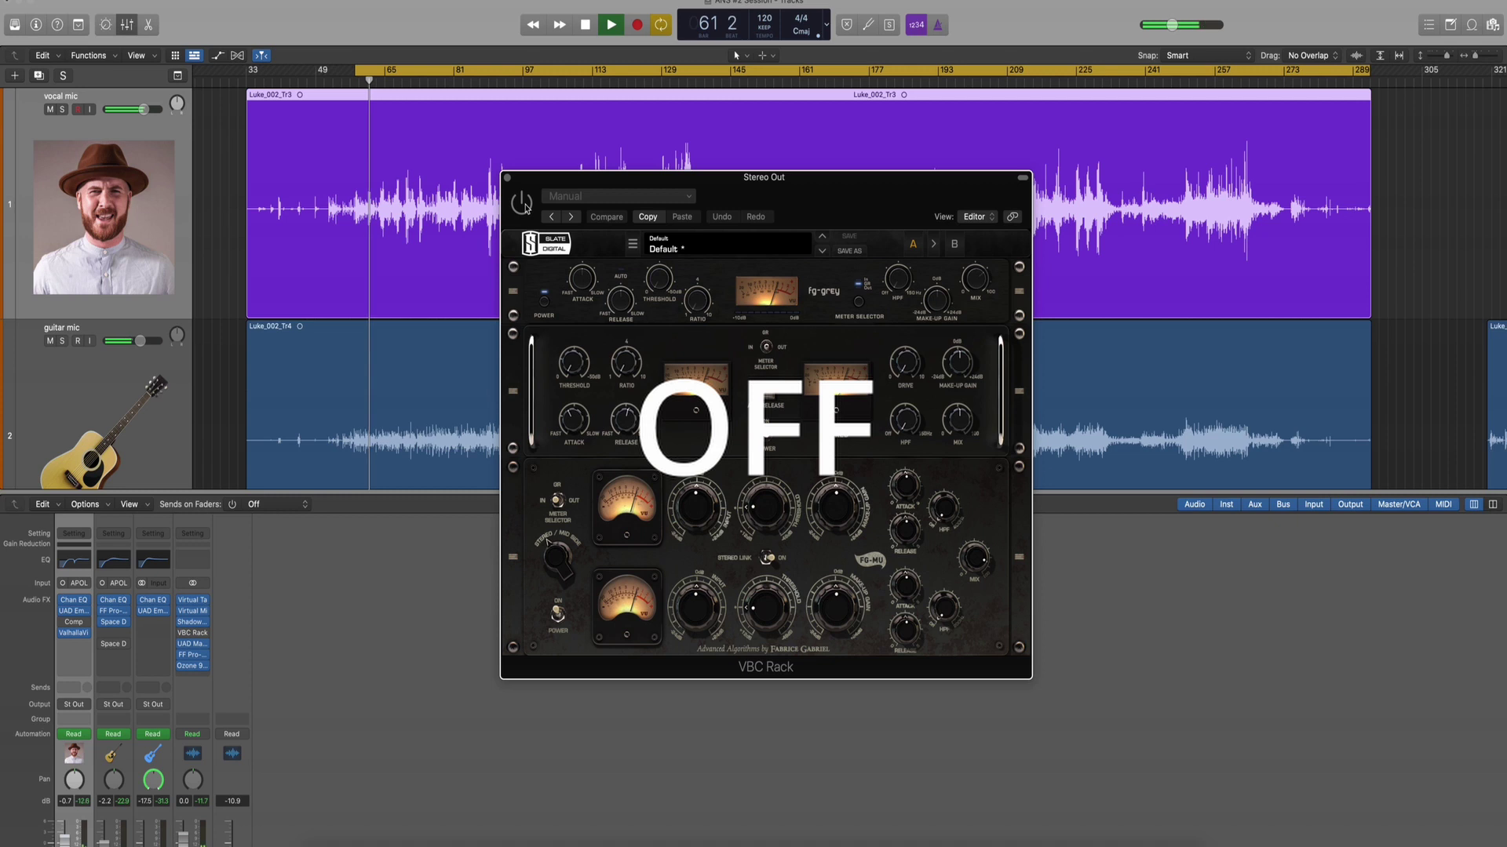
left_click(523, 204)
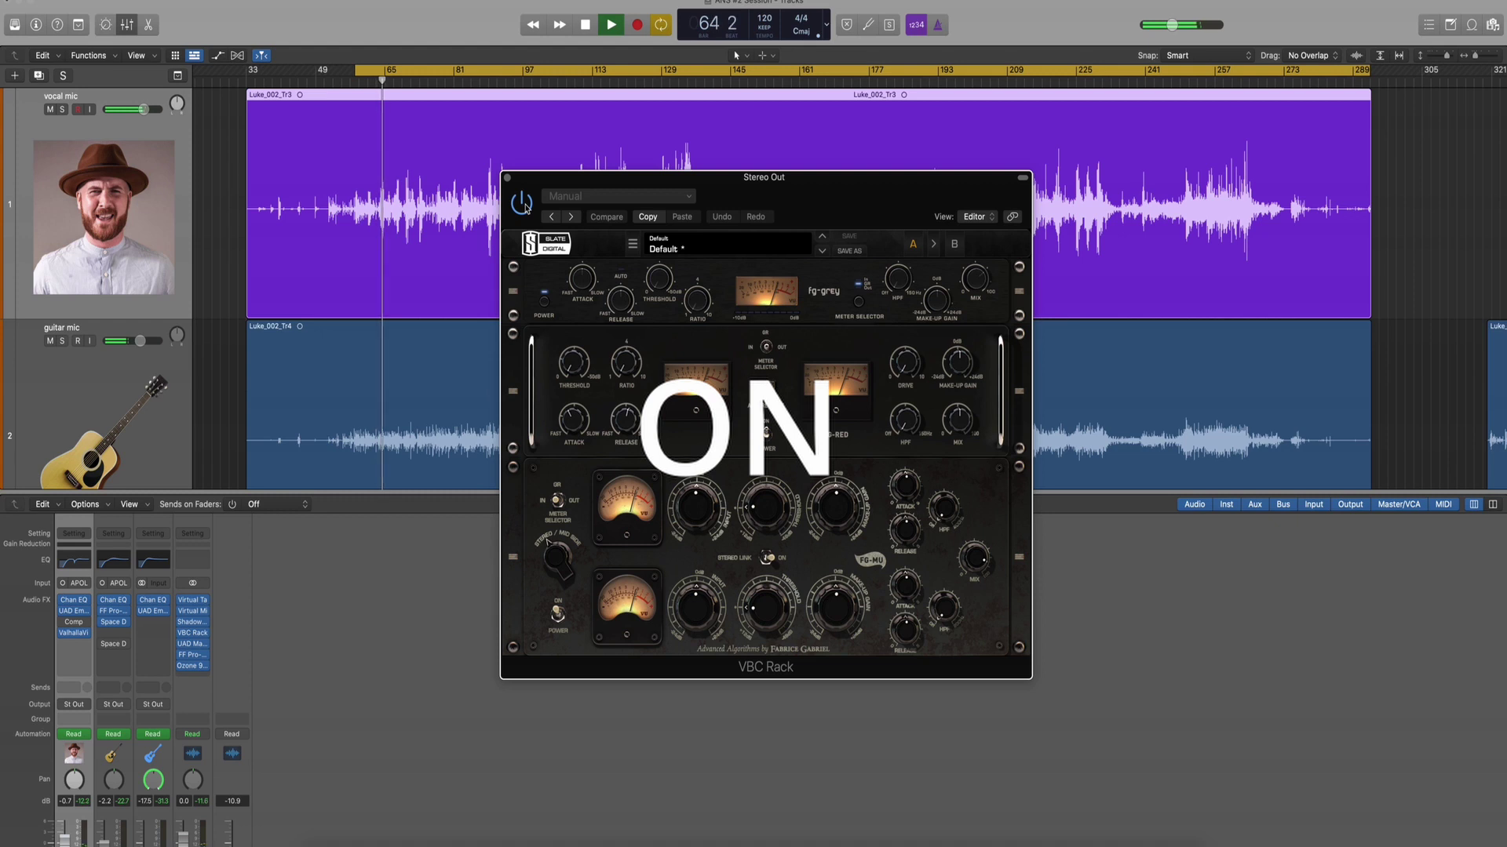
left_click(523, 204)
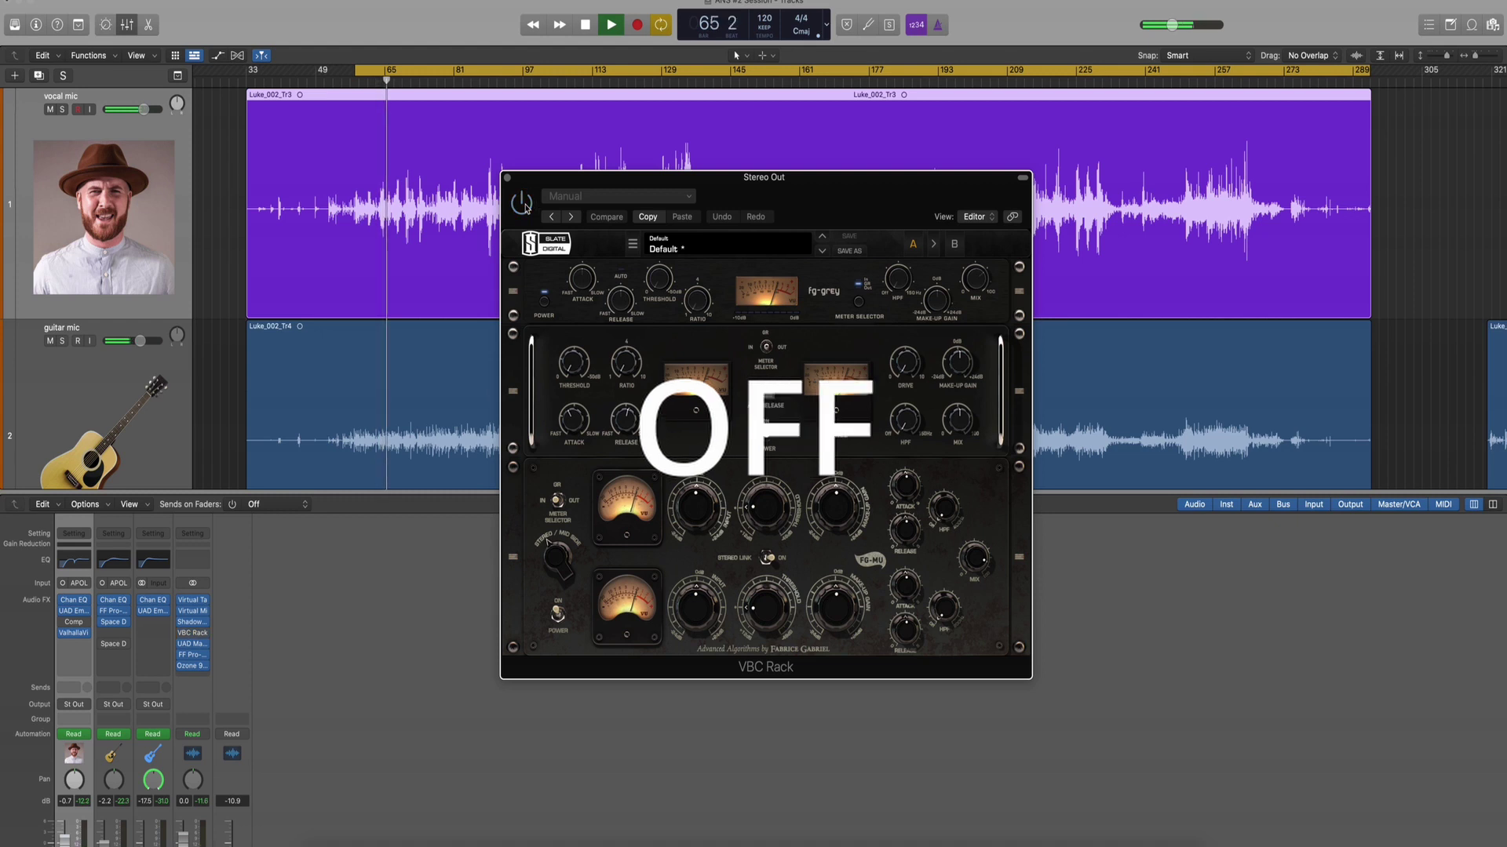
left_click(522, 204)
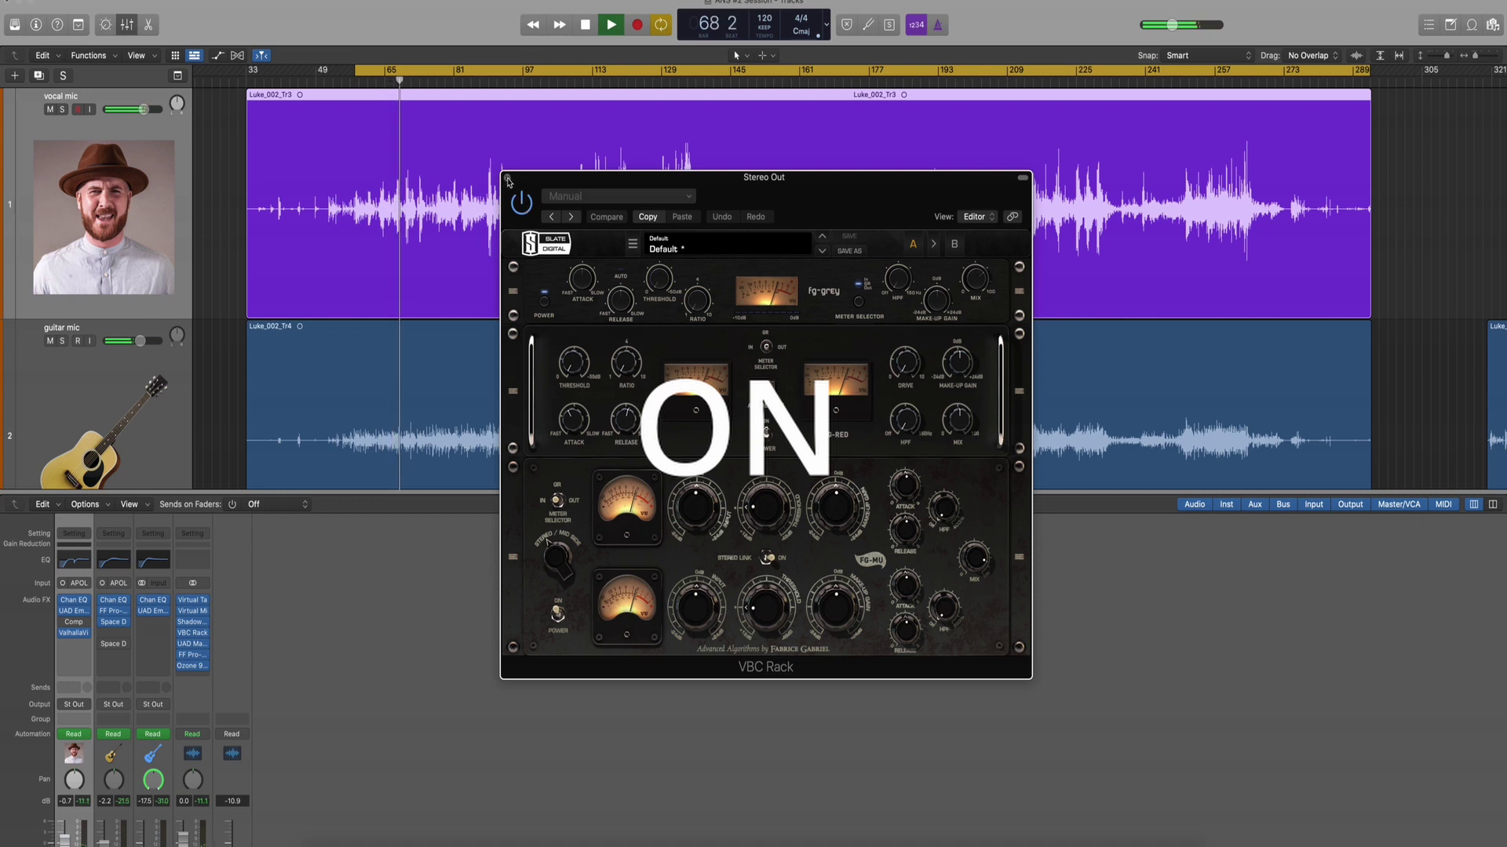
key("space")
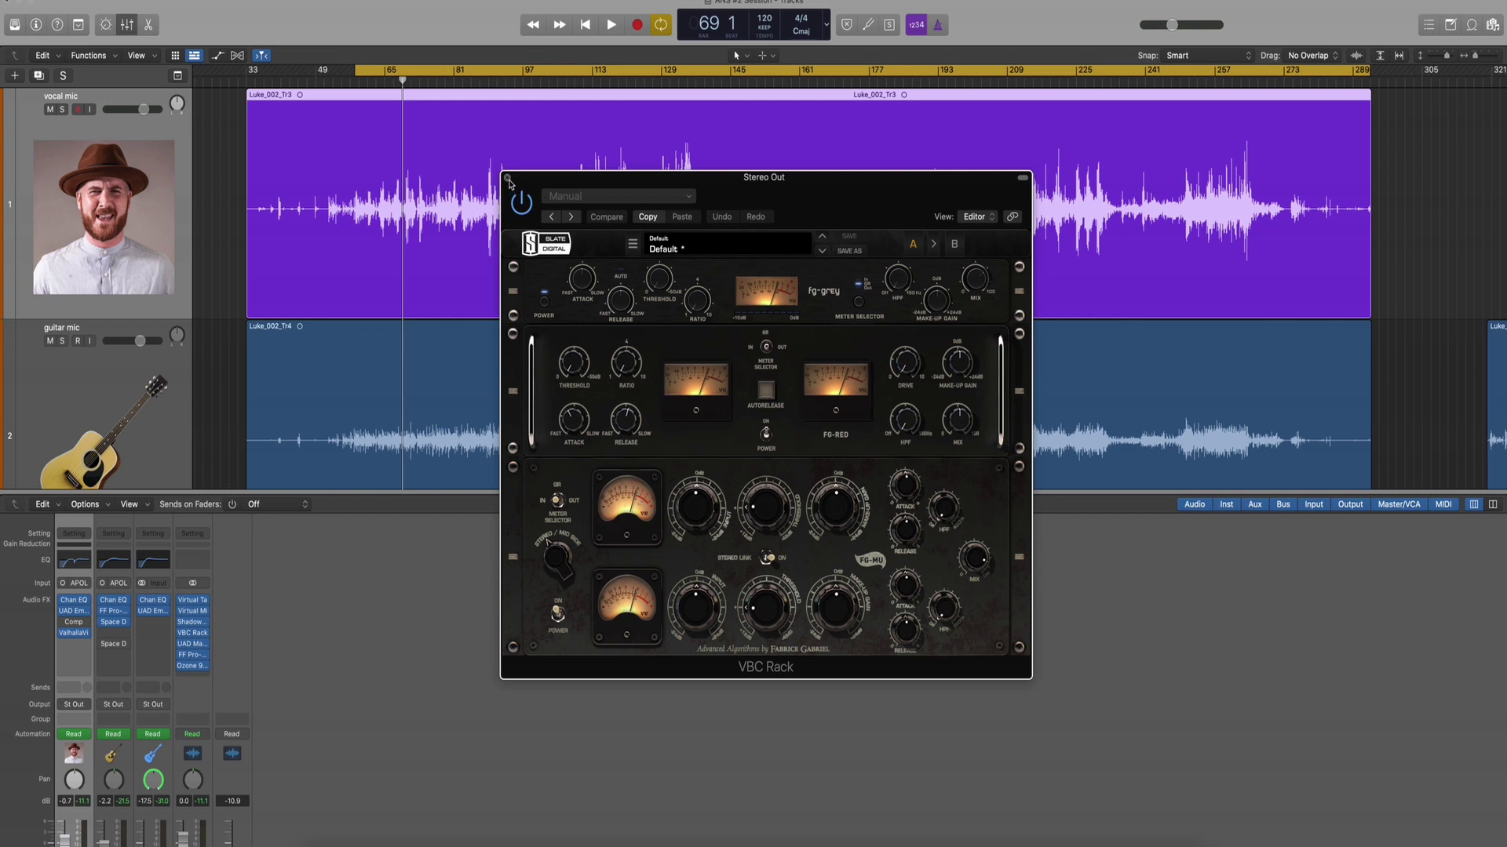
left_click(507, 180)
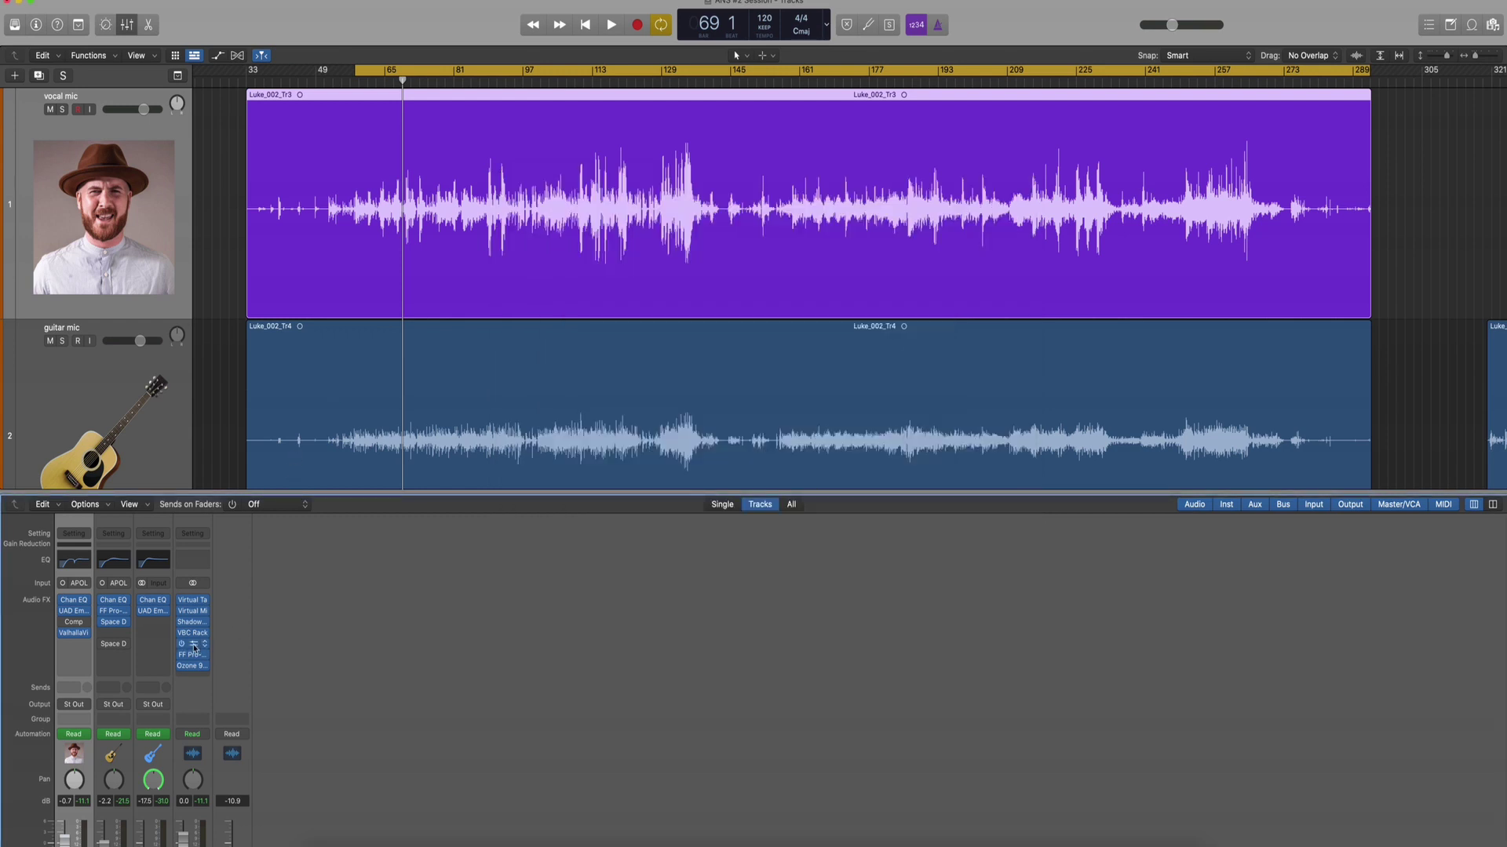
left_click(194, 648)
left_click_drag(779, 193, 832, 211)
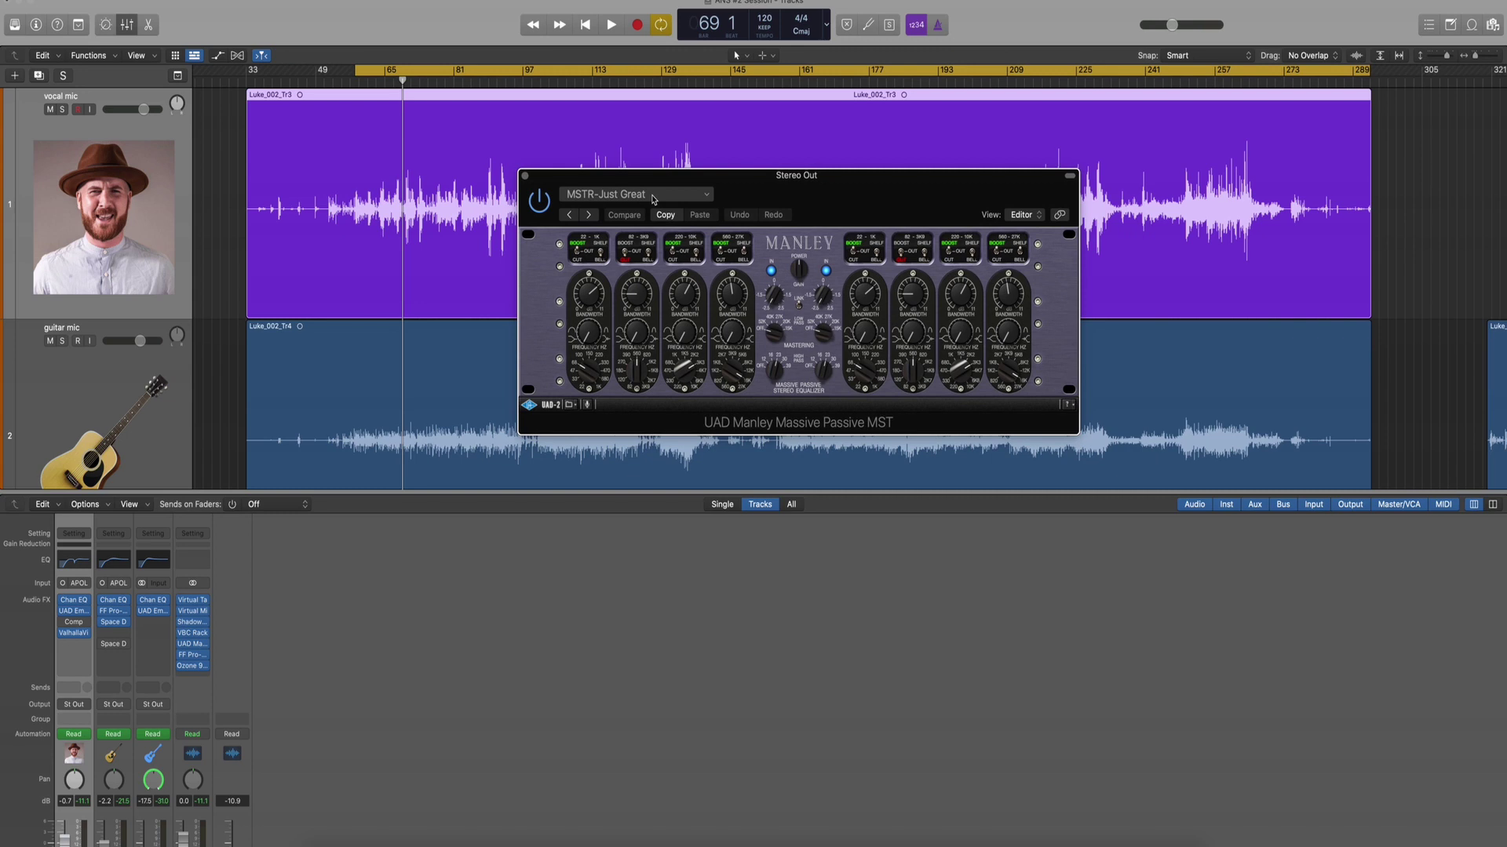
left_click(652, 199)
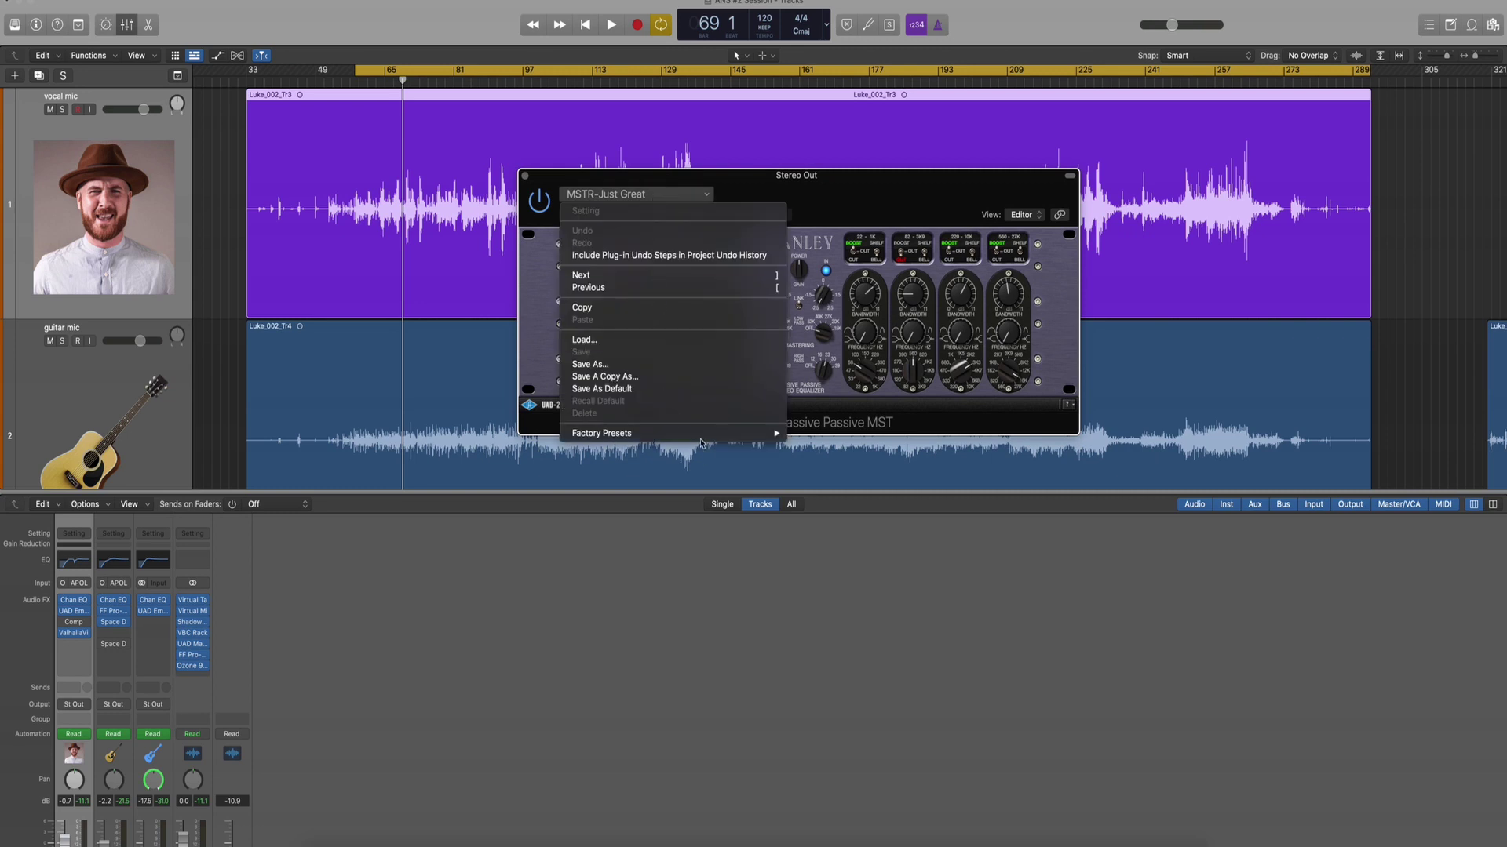
mouse_move(719, 436)
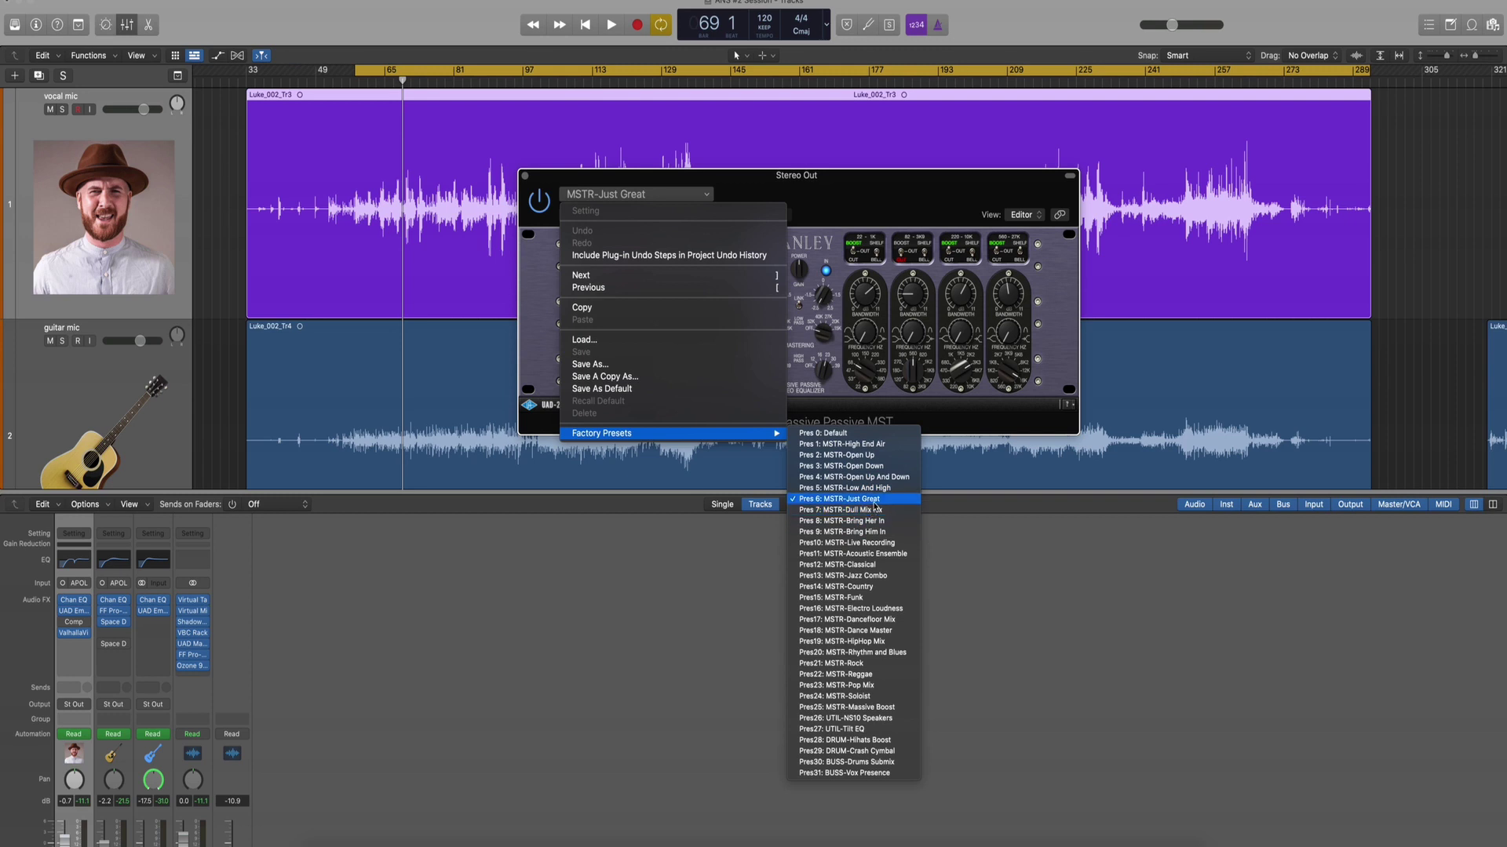
left_click(873, 500)
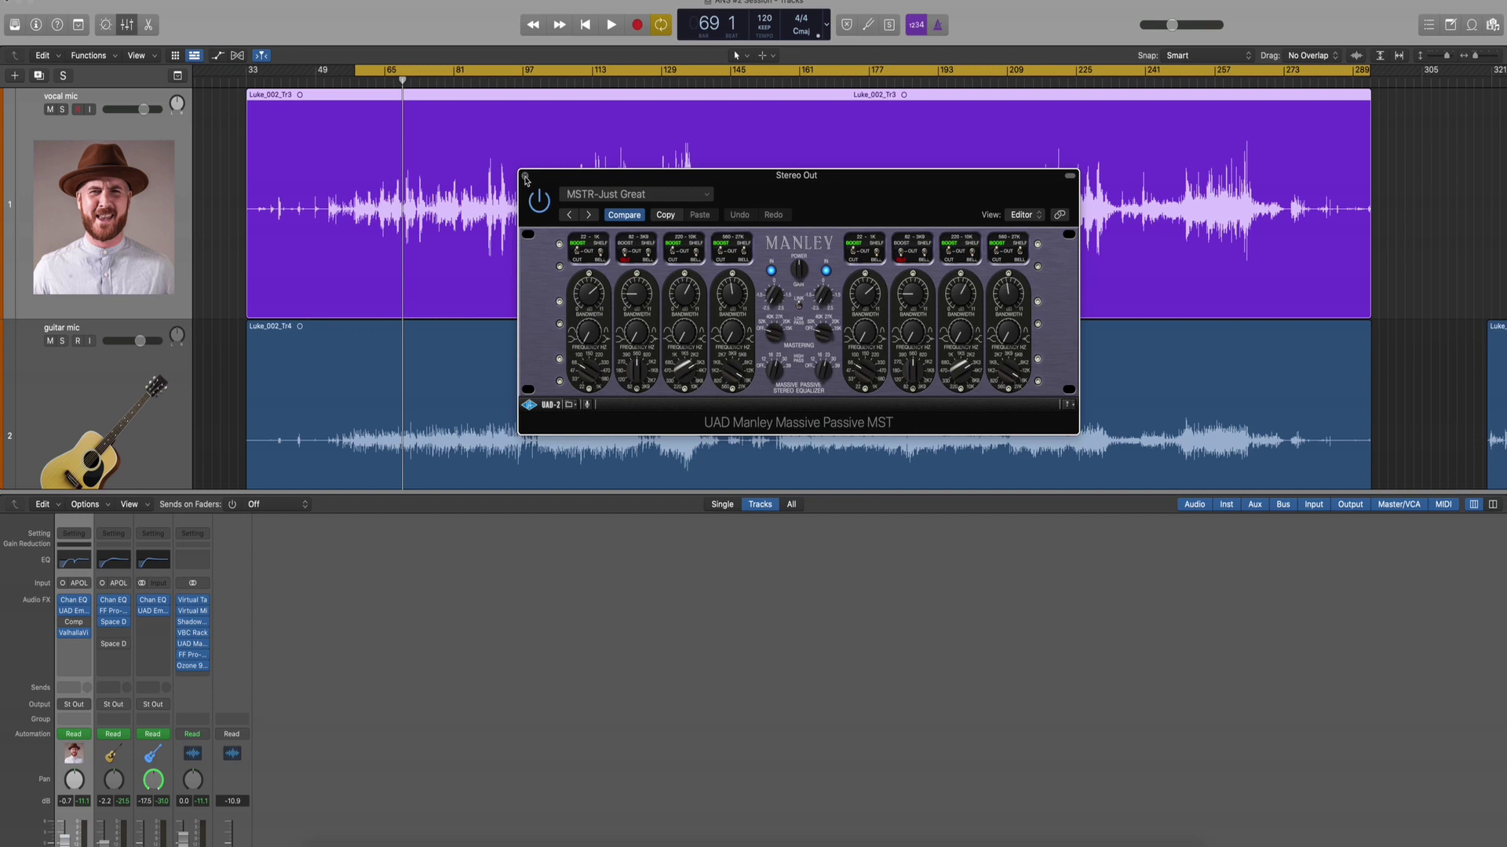
left_click(525, 177)
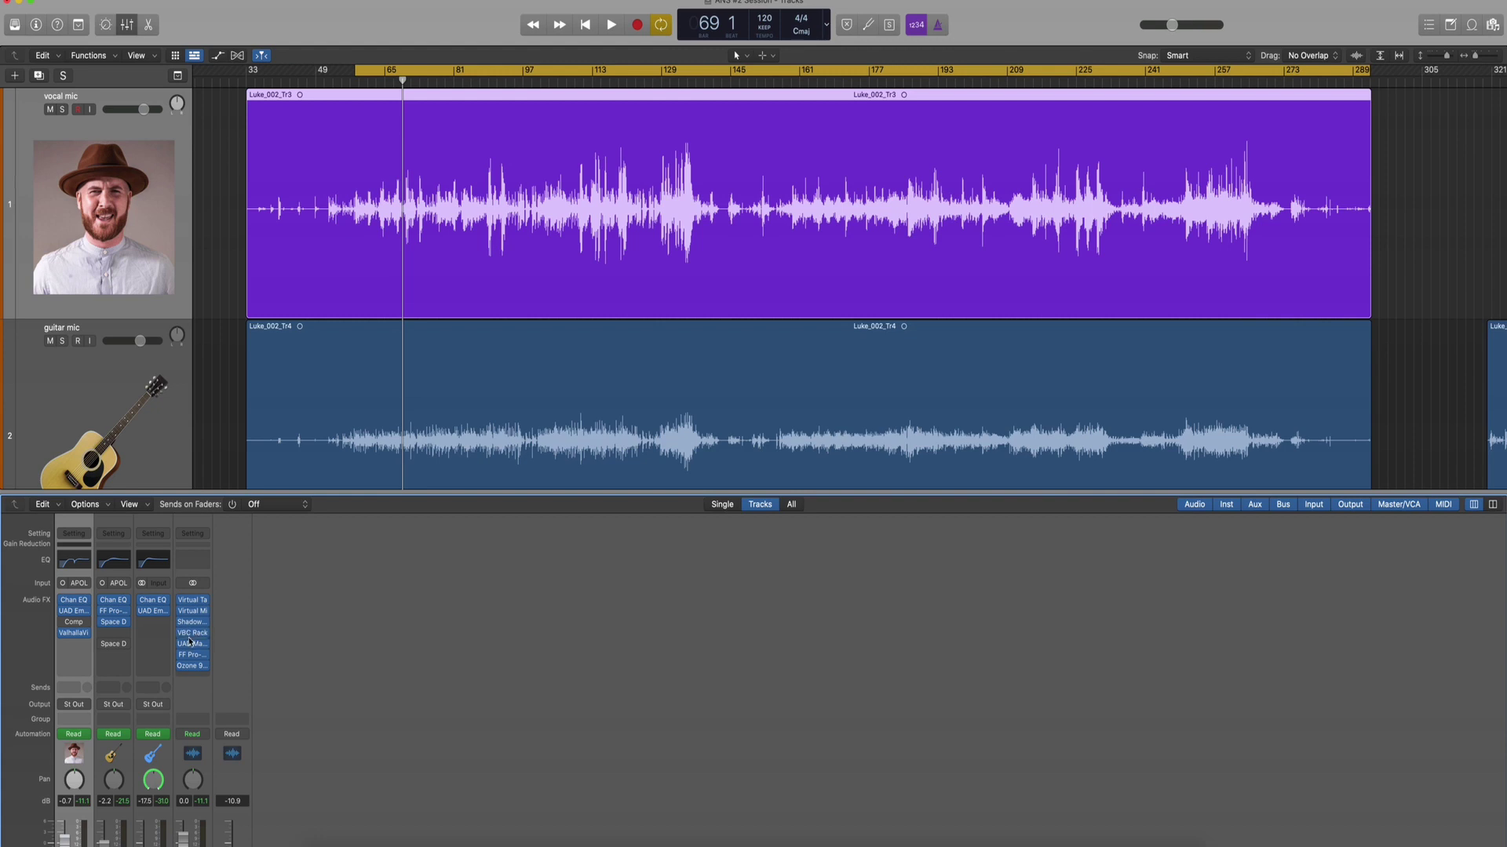
left_click(191, 643)
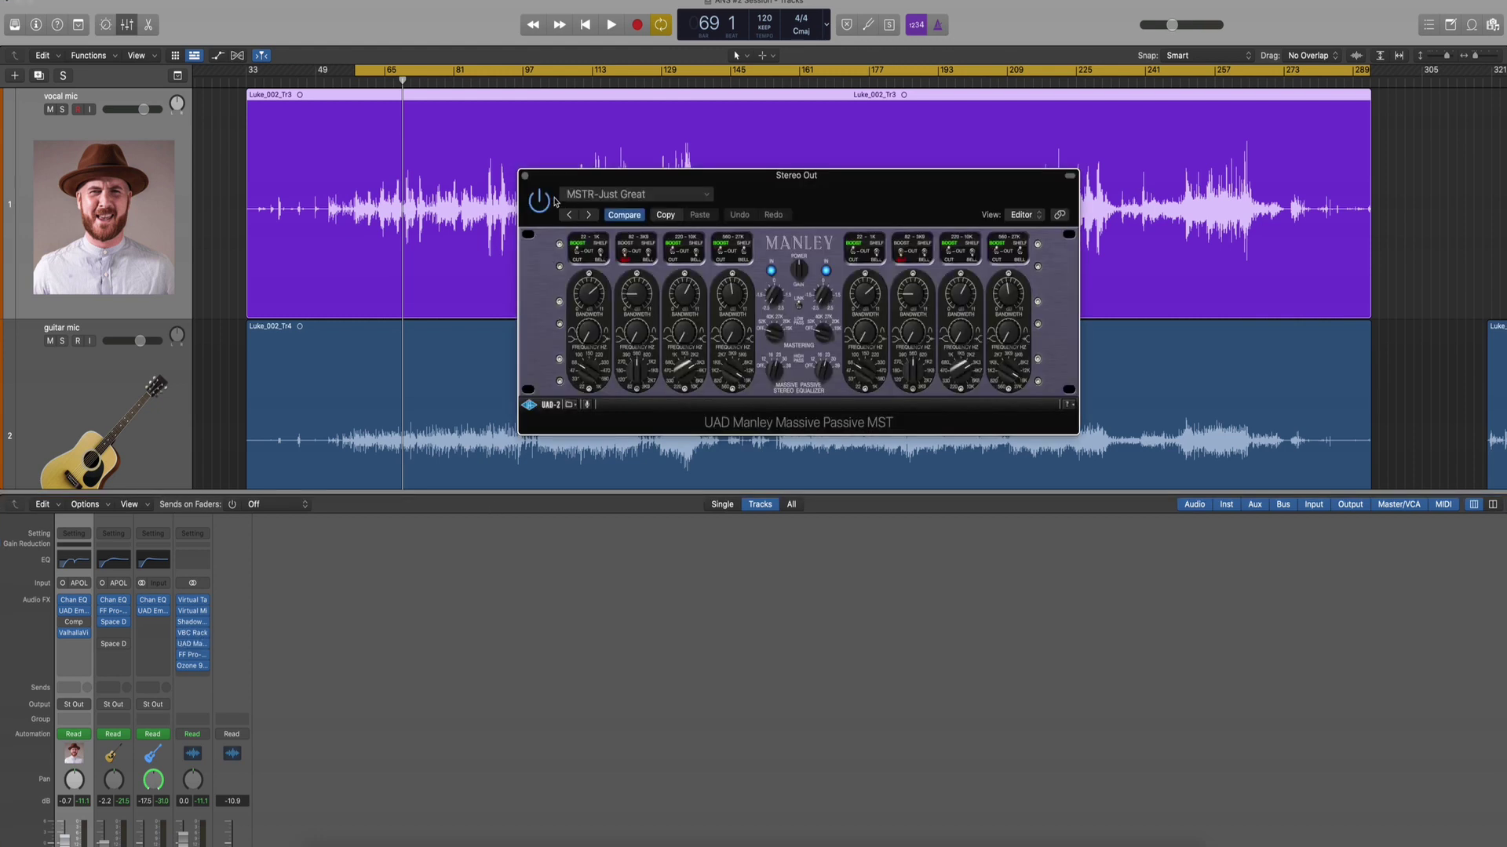
key("space")
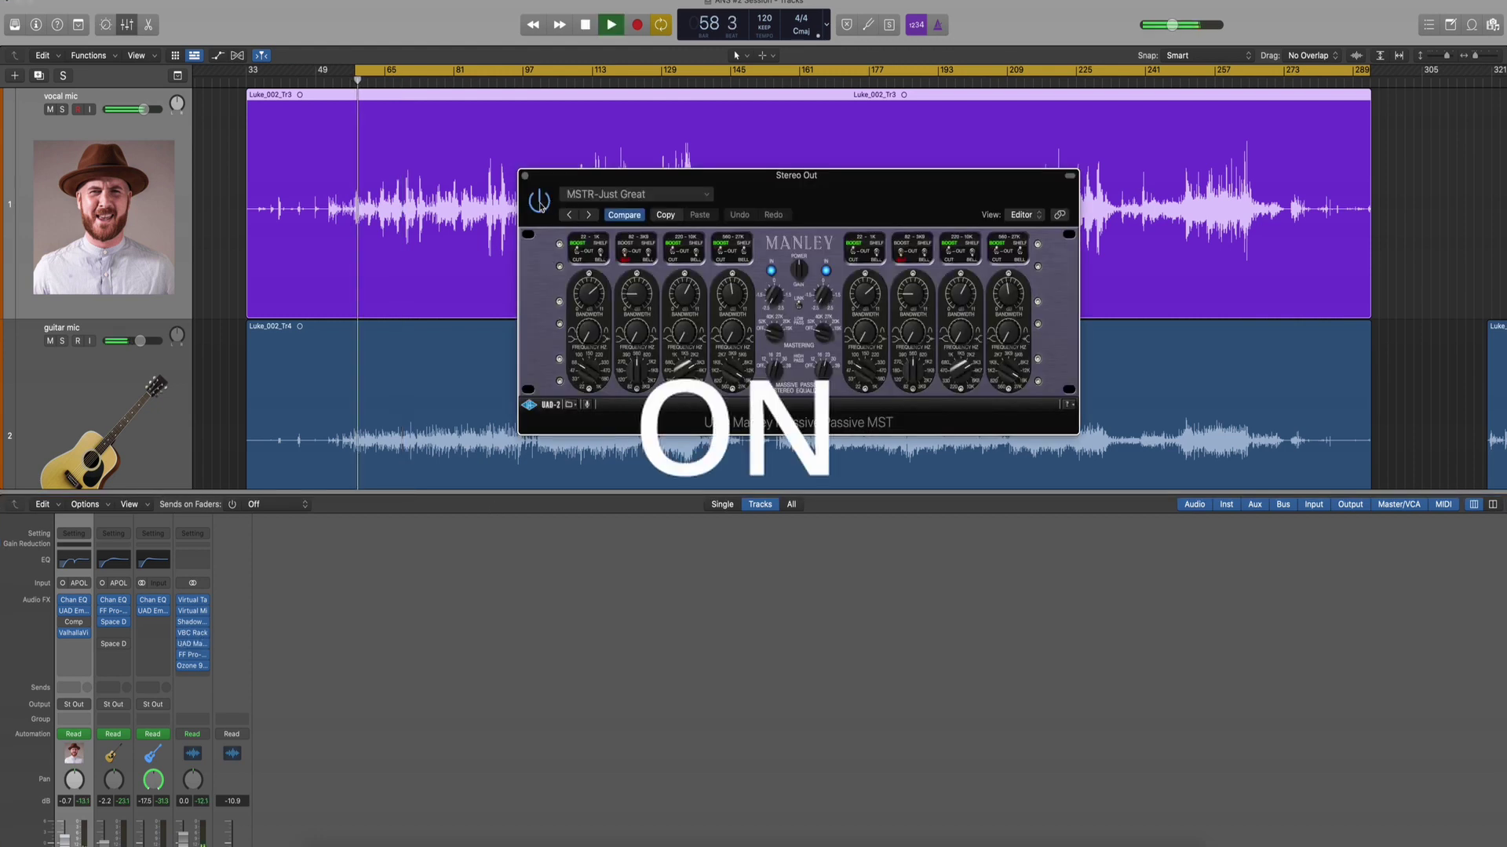
left_click(539, 201)
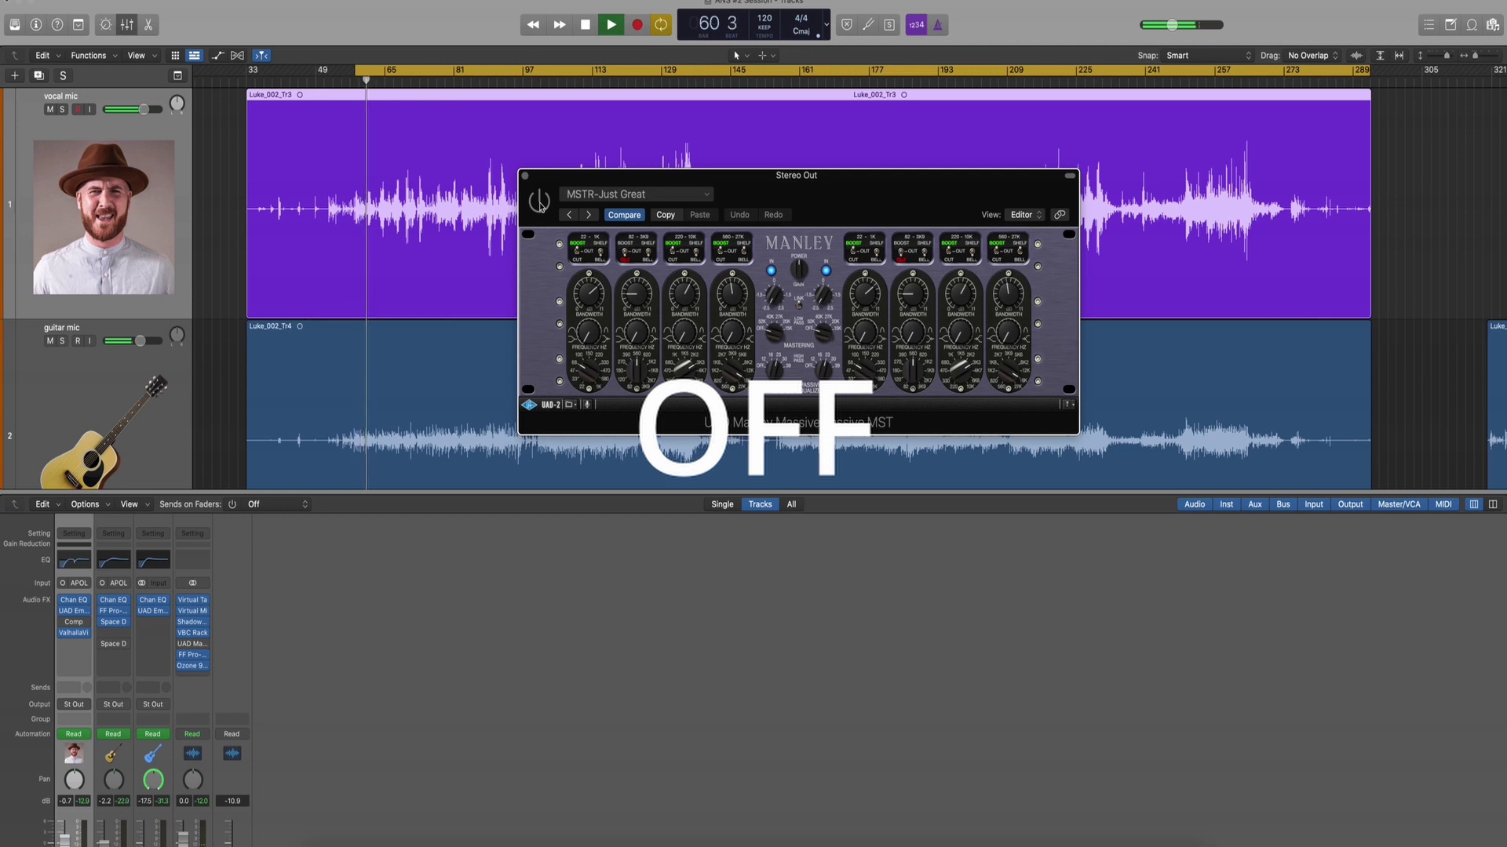
left_click(539, 201)
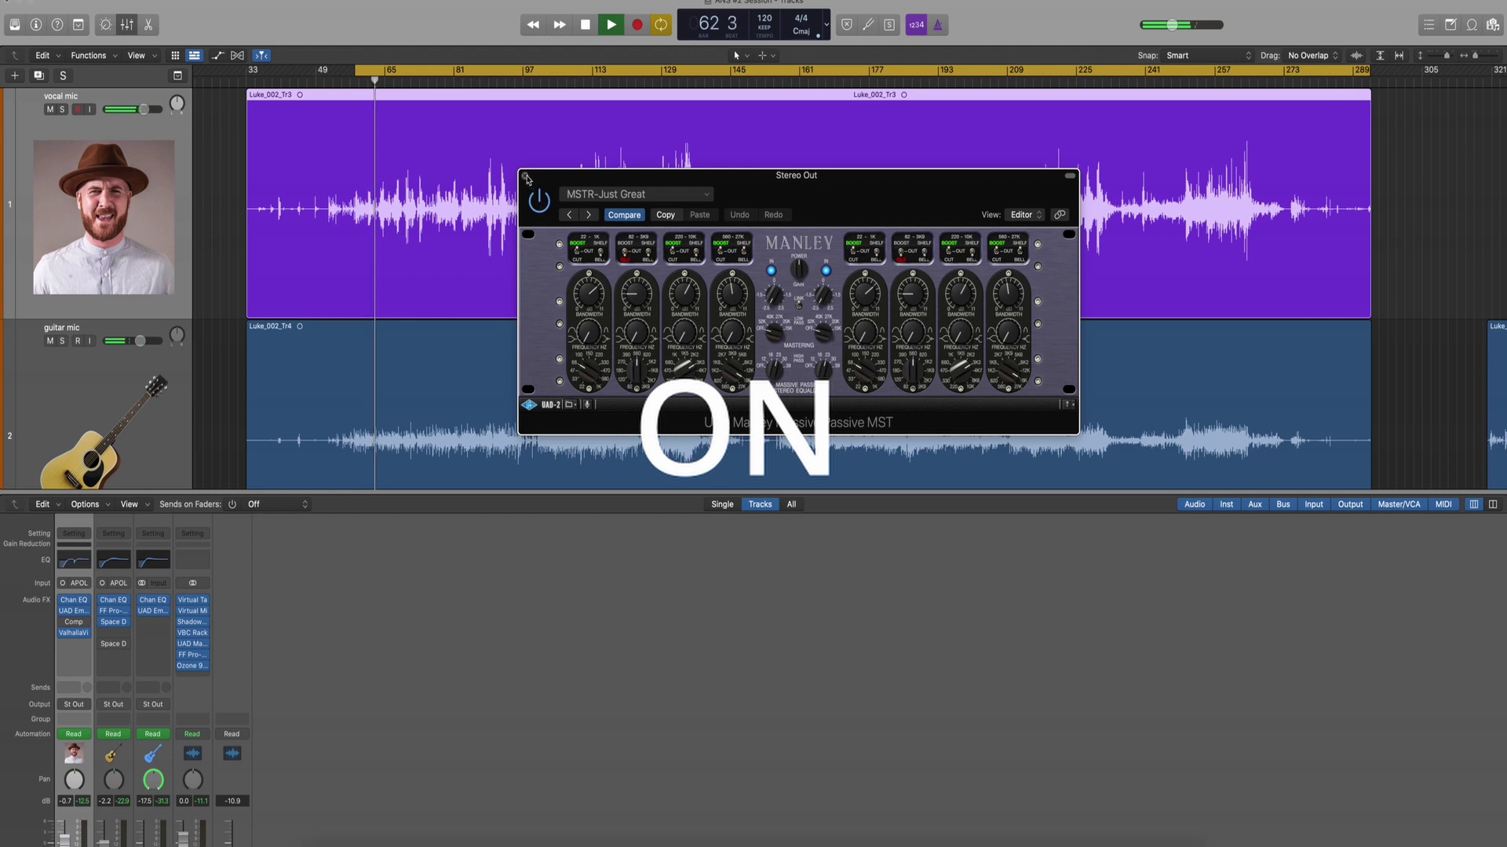
left_click(525, 176)
key("space")
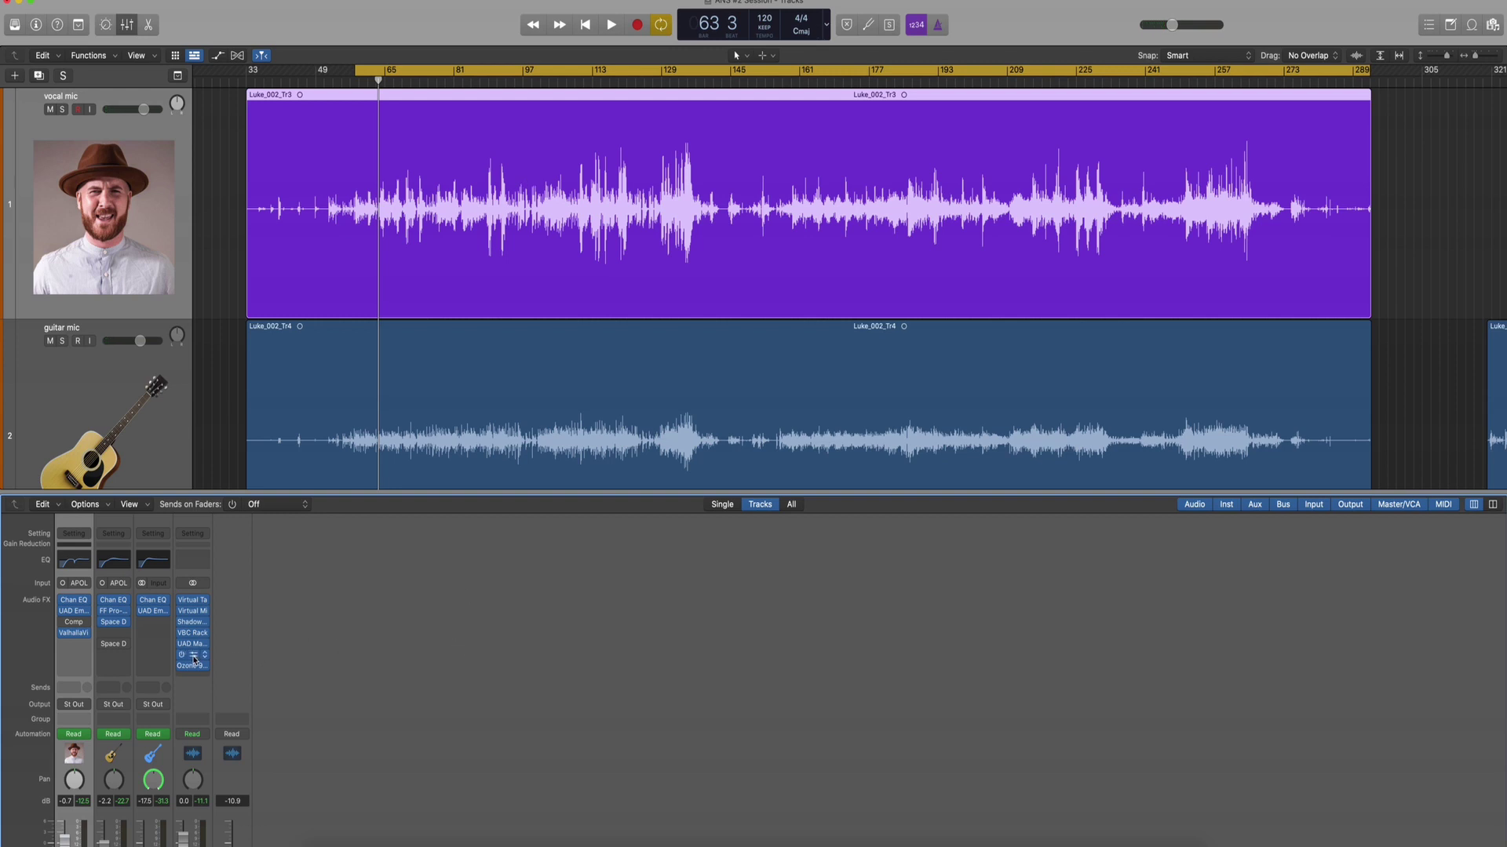
left_click(194, 659)
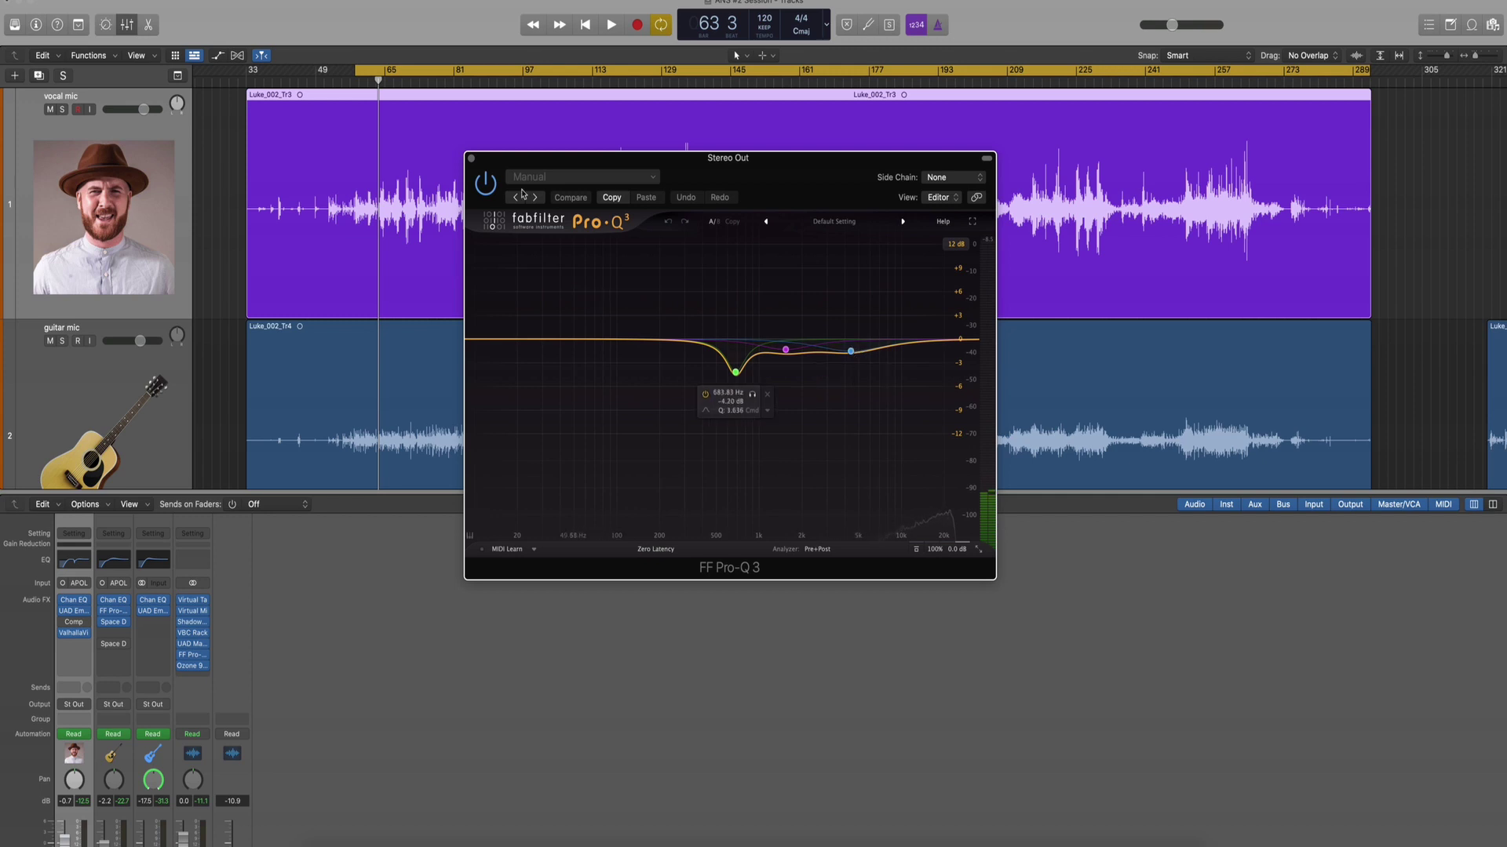
left_click(471, 160)
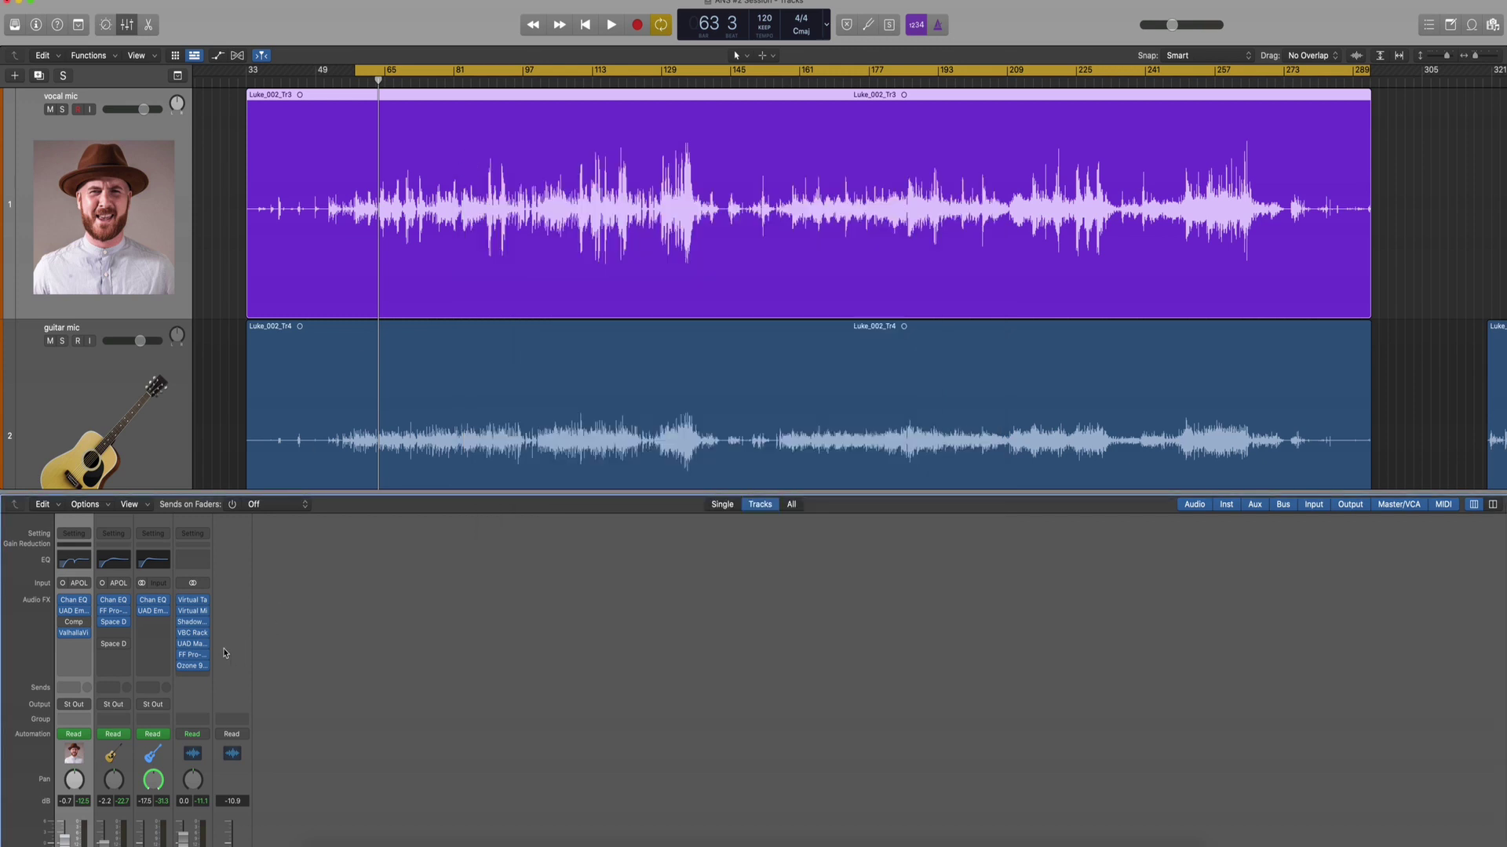
Review Stereo Out's Ozone 9 Vintage Limiter, close it, and hide the mixer
left_click(194, 667)
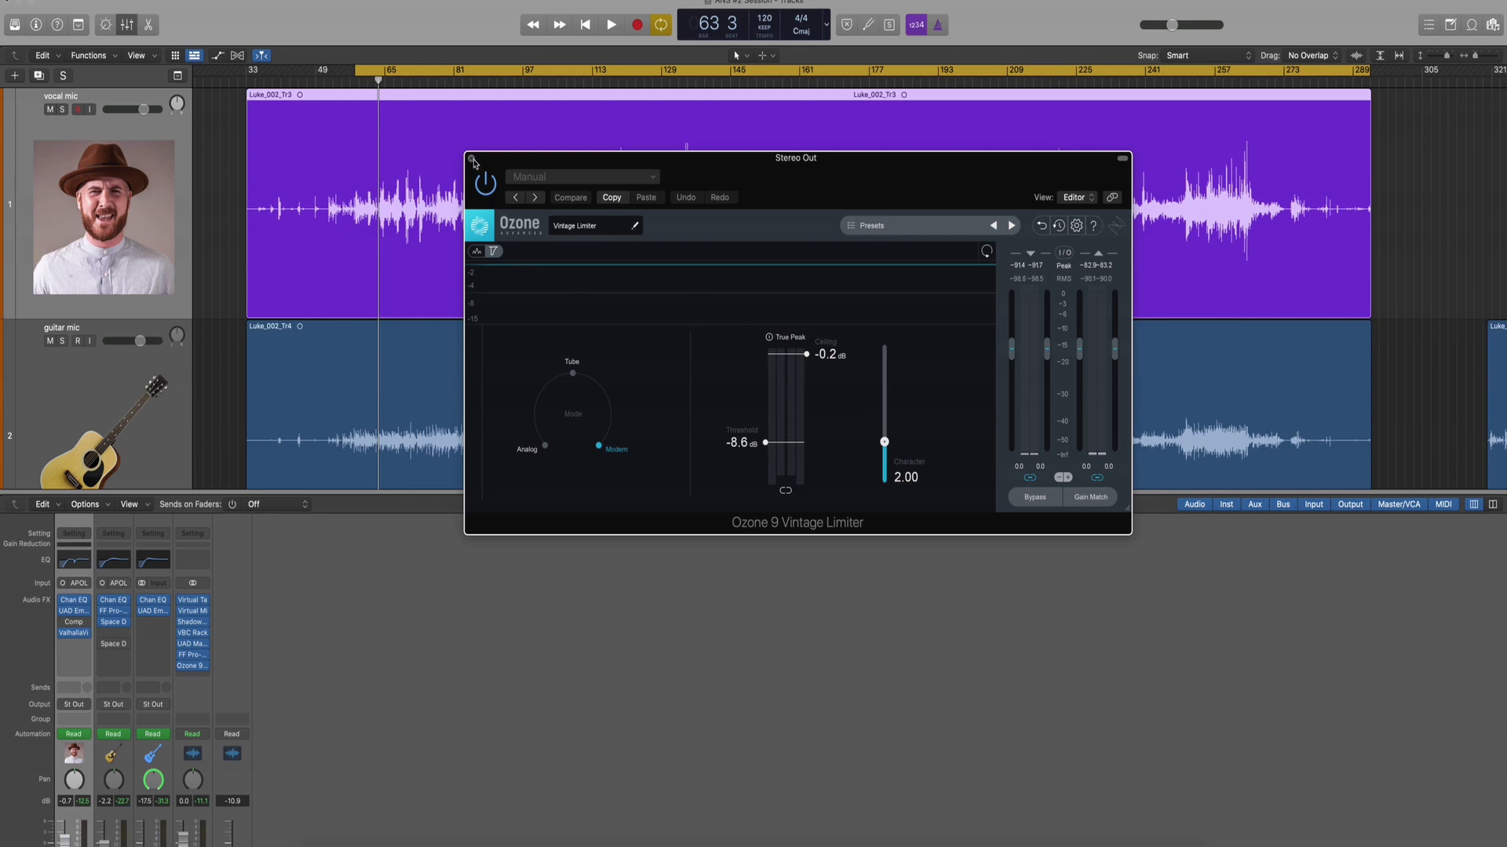
left_click(472, 159)
key("x")
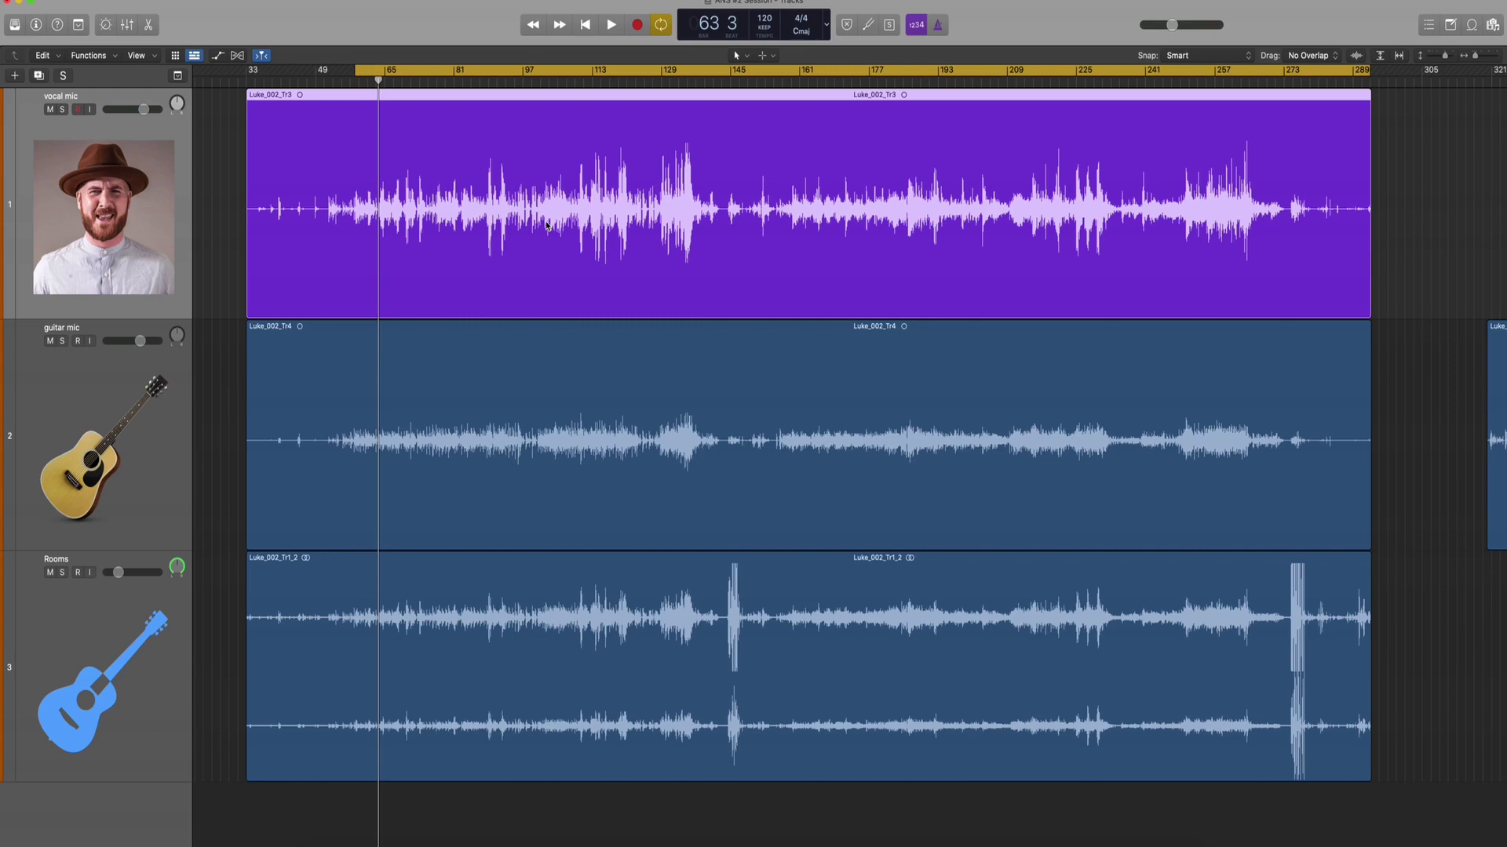